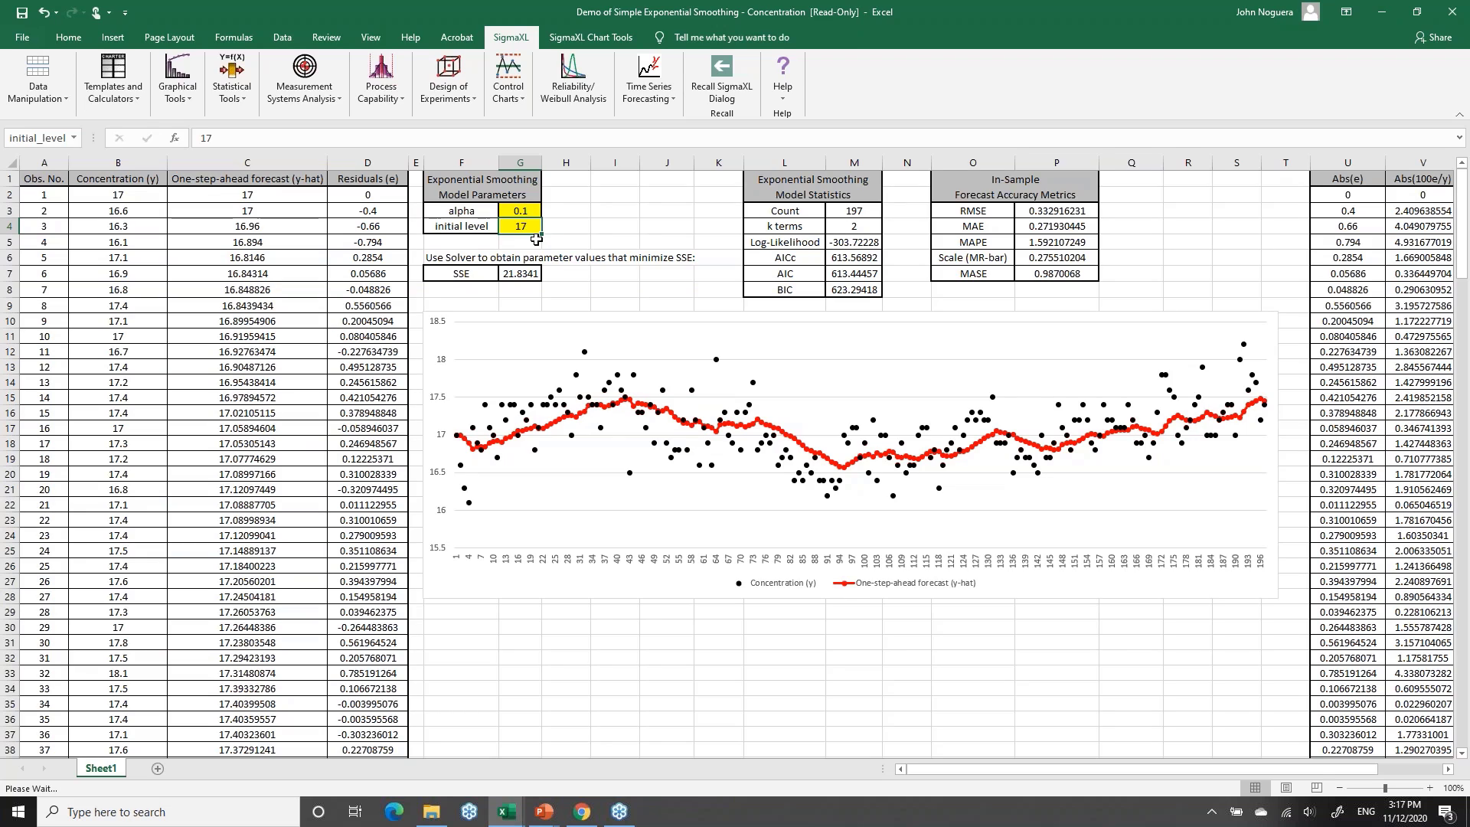
Set the alpha smoothing parameter to 0.01
click(530, 209)
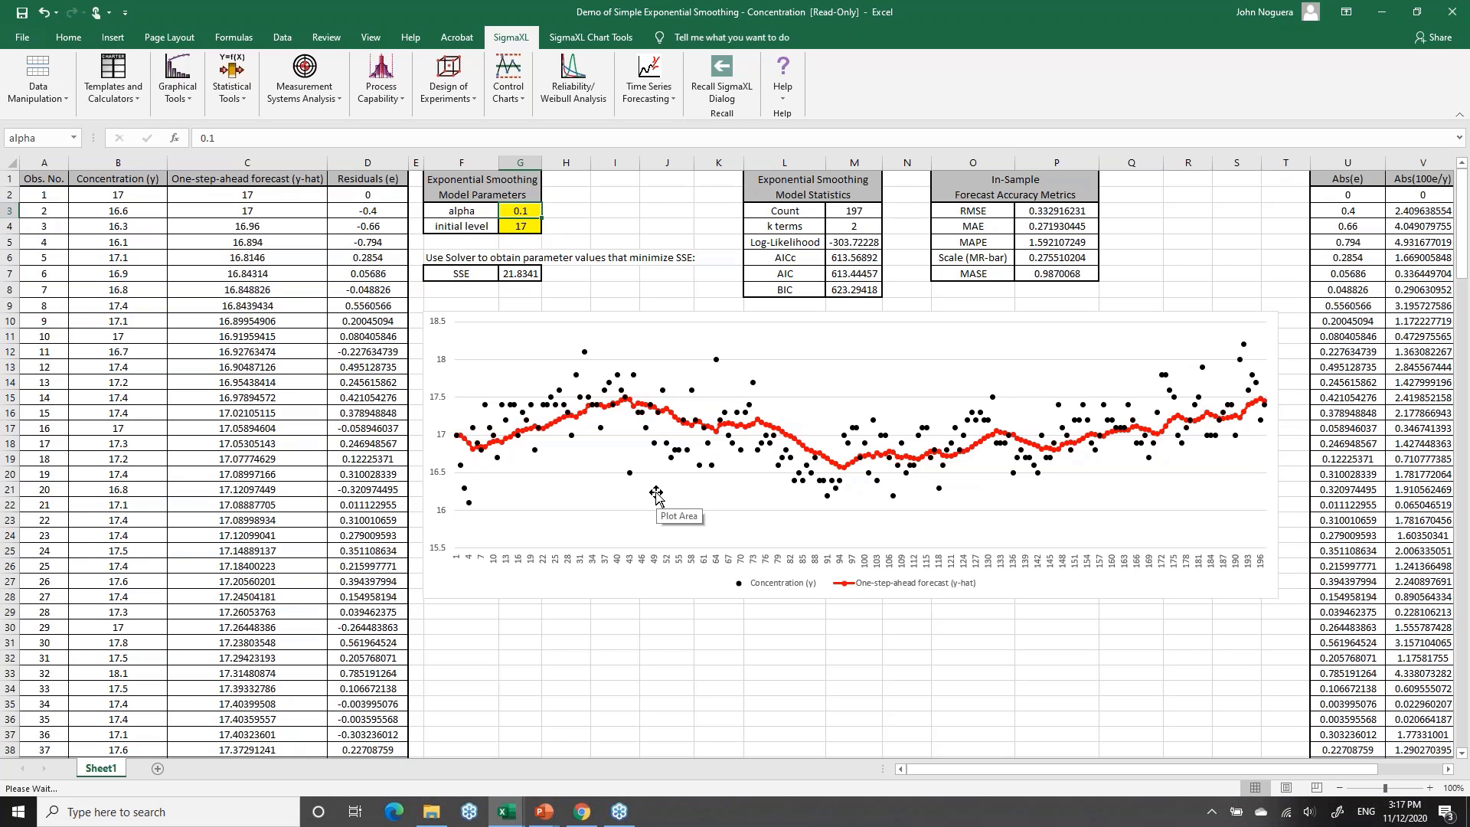
text(.99)
key(Return)
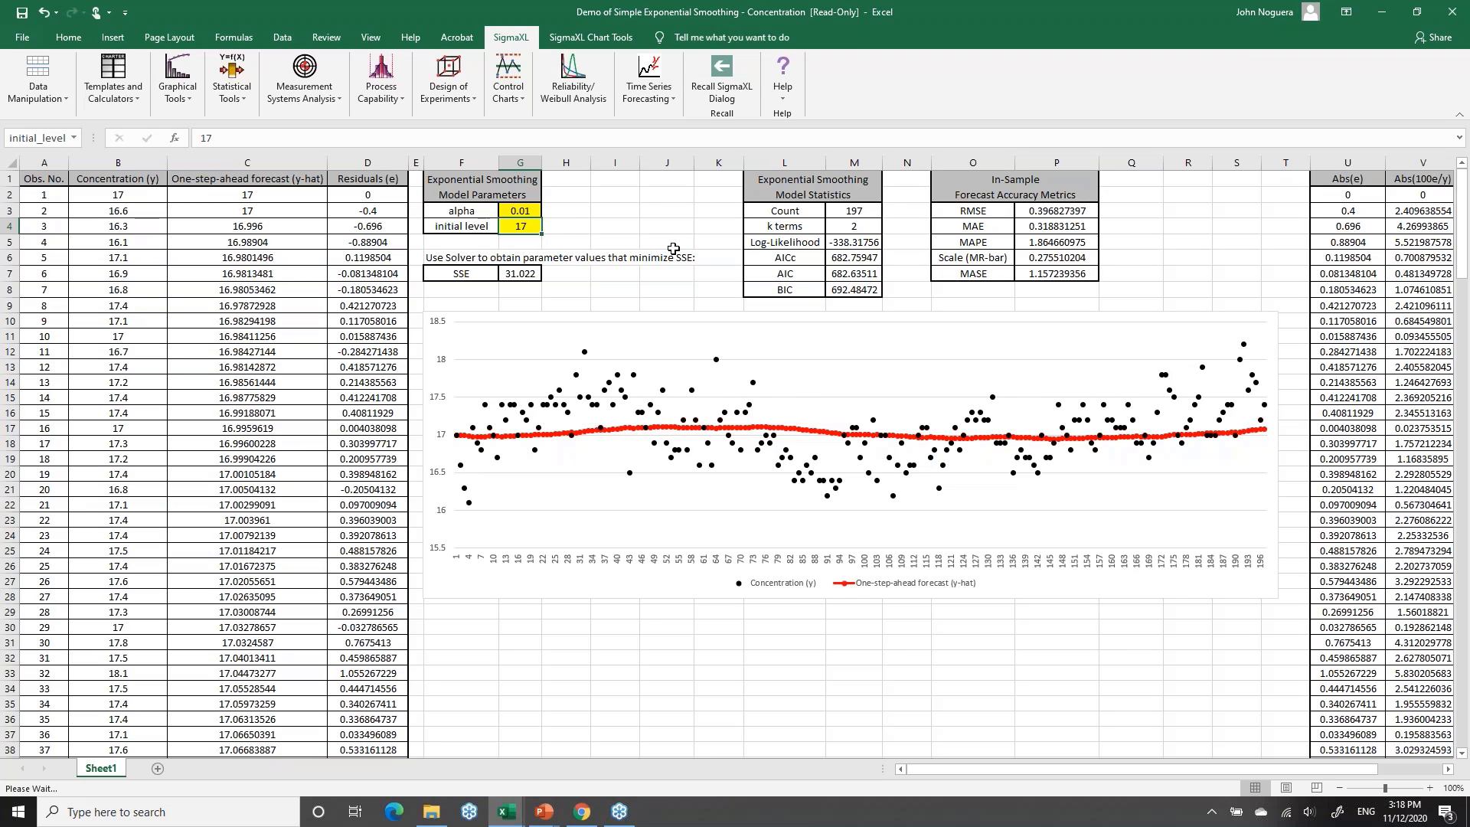
Check the SSE cell's formula and set the alpha smoothing parameter to 0.1
click(522, 273)
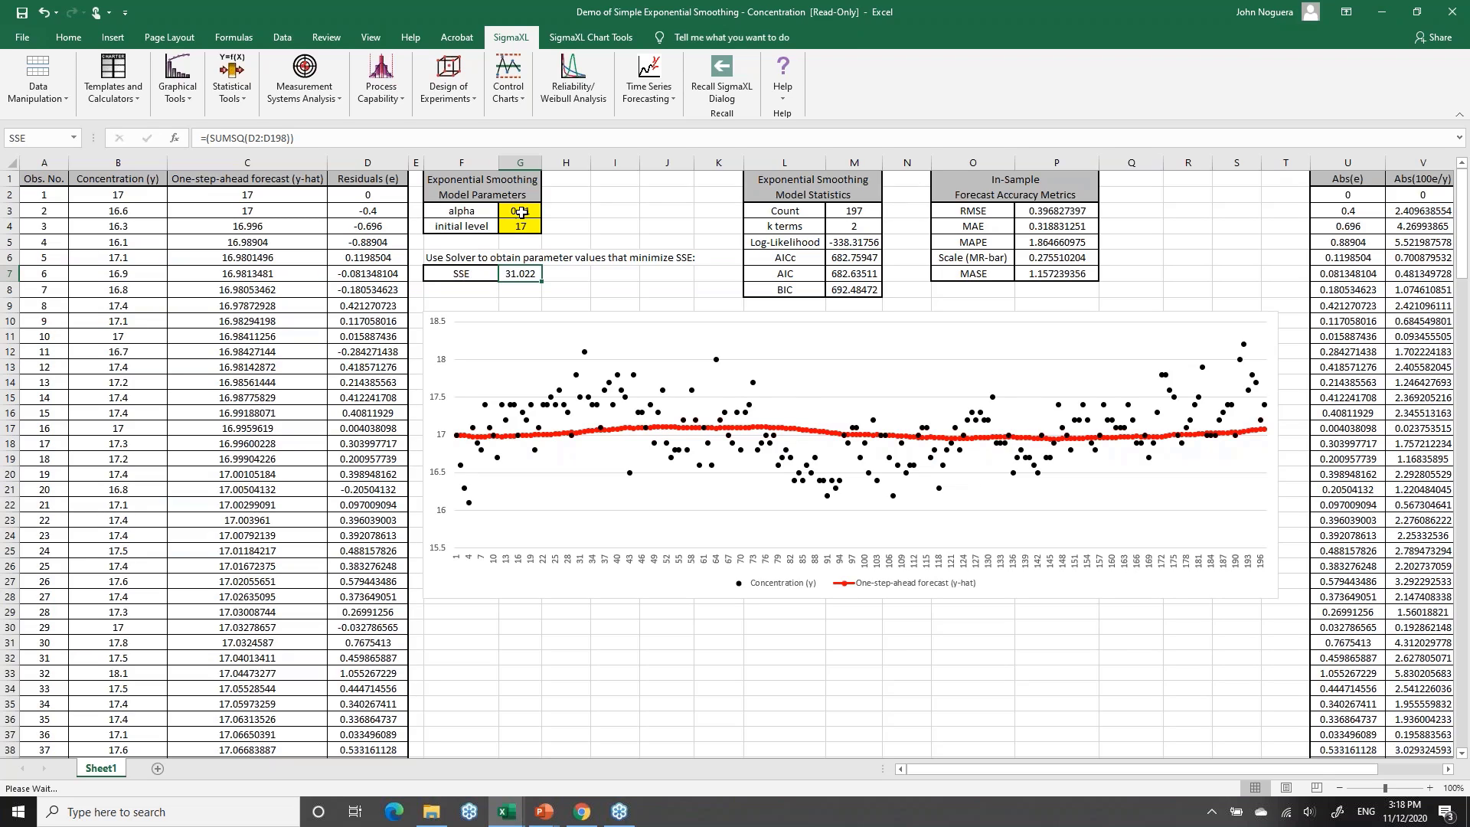
click(522, 212)
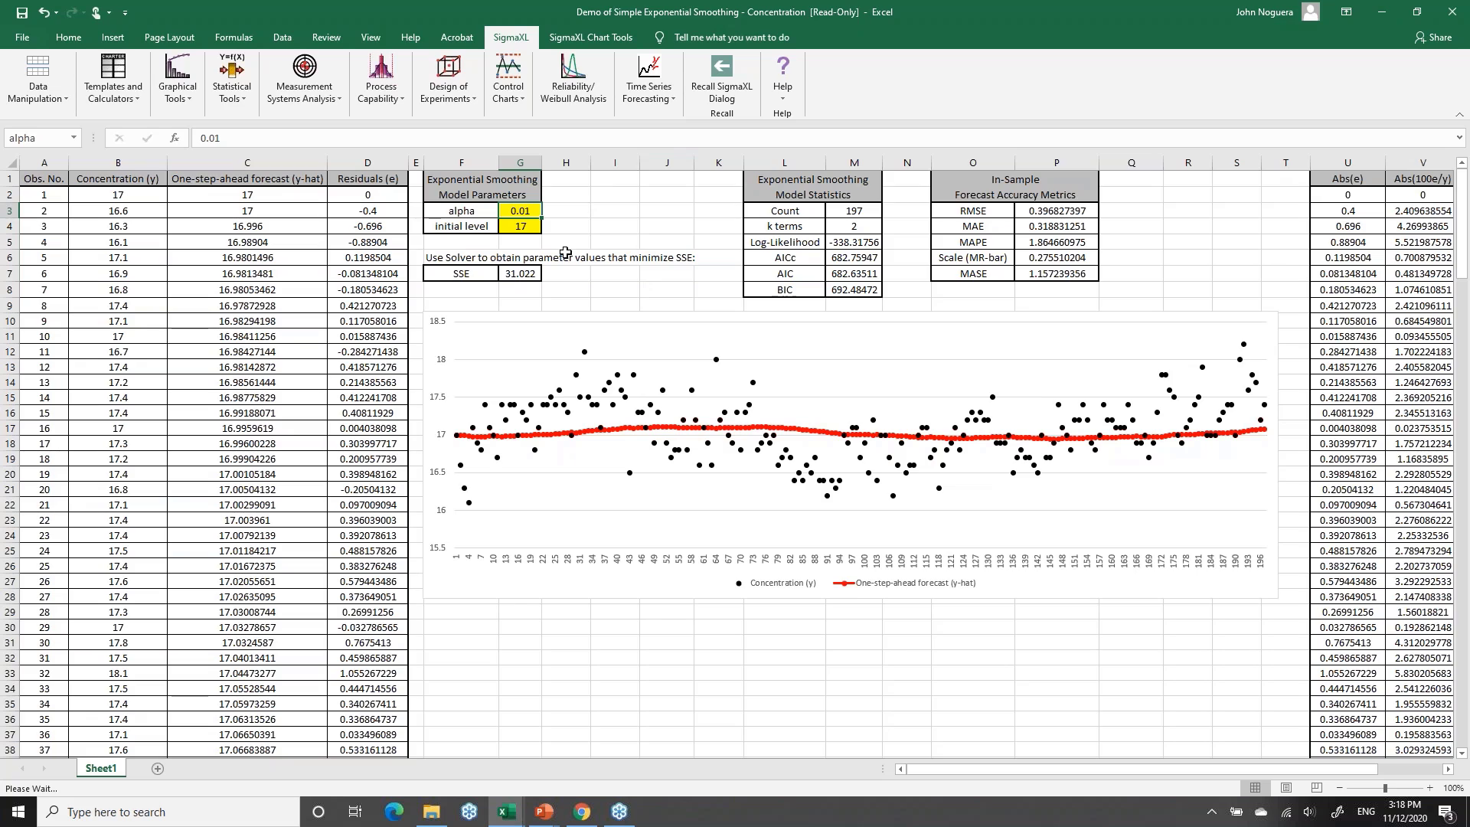
text(.1)
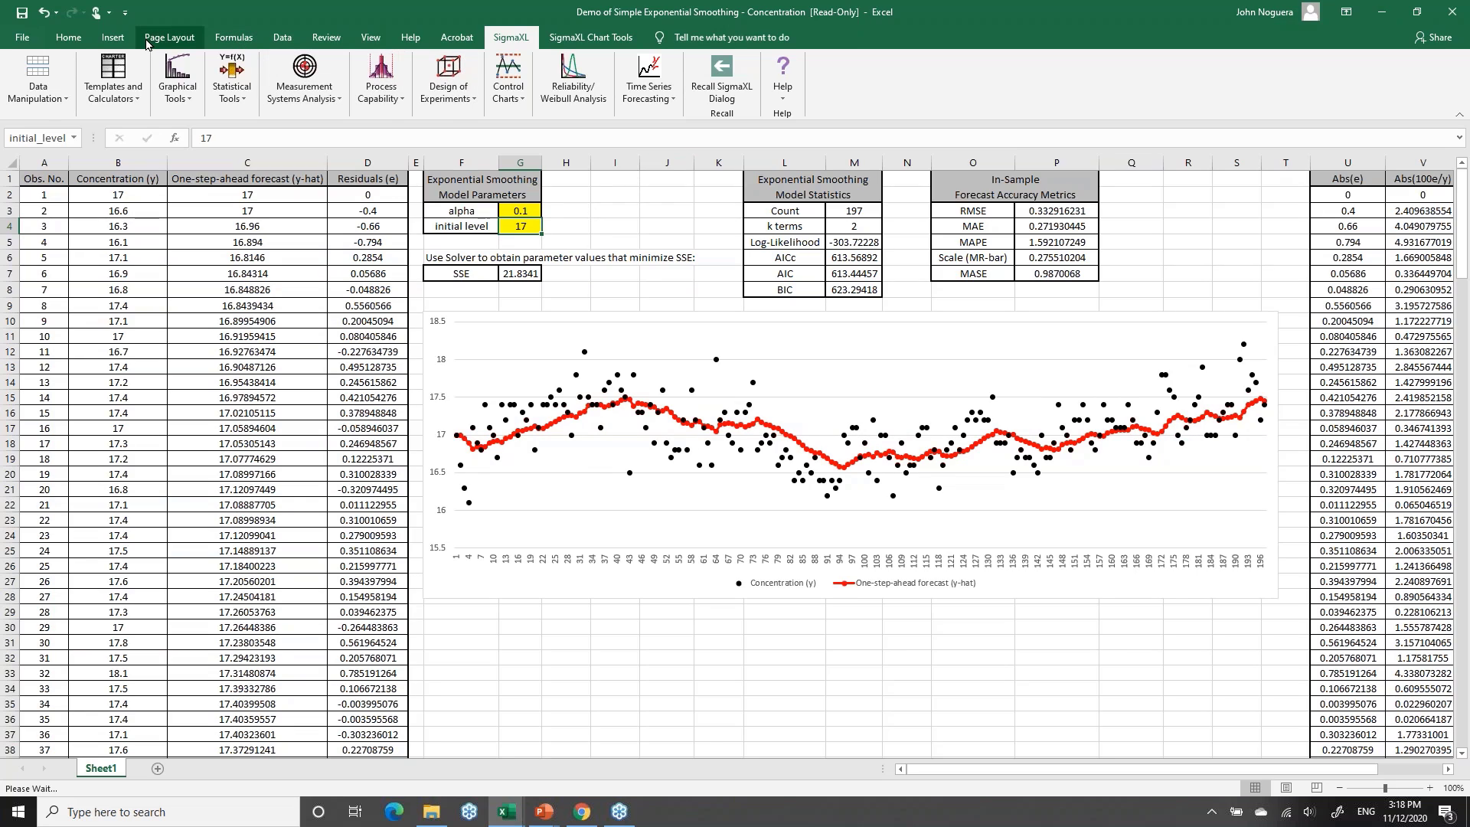
Run Solver to minimize SSE by changing alpha and initial_level with GRG Nonlinear, and keep the Solver solution
click(283, 37)
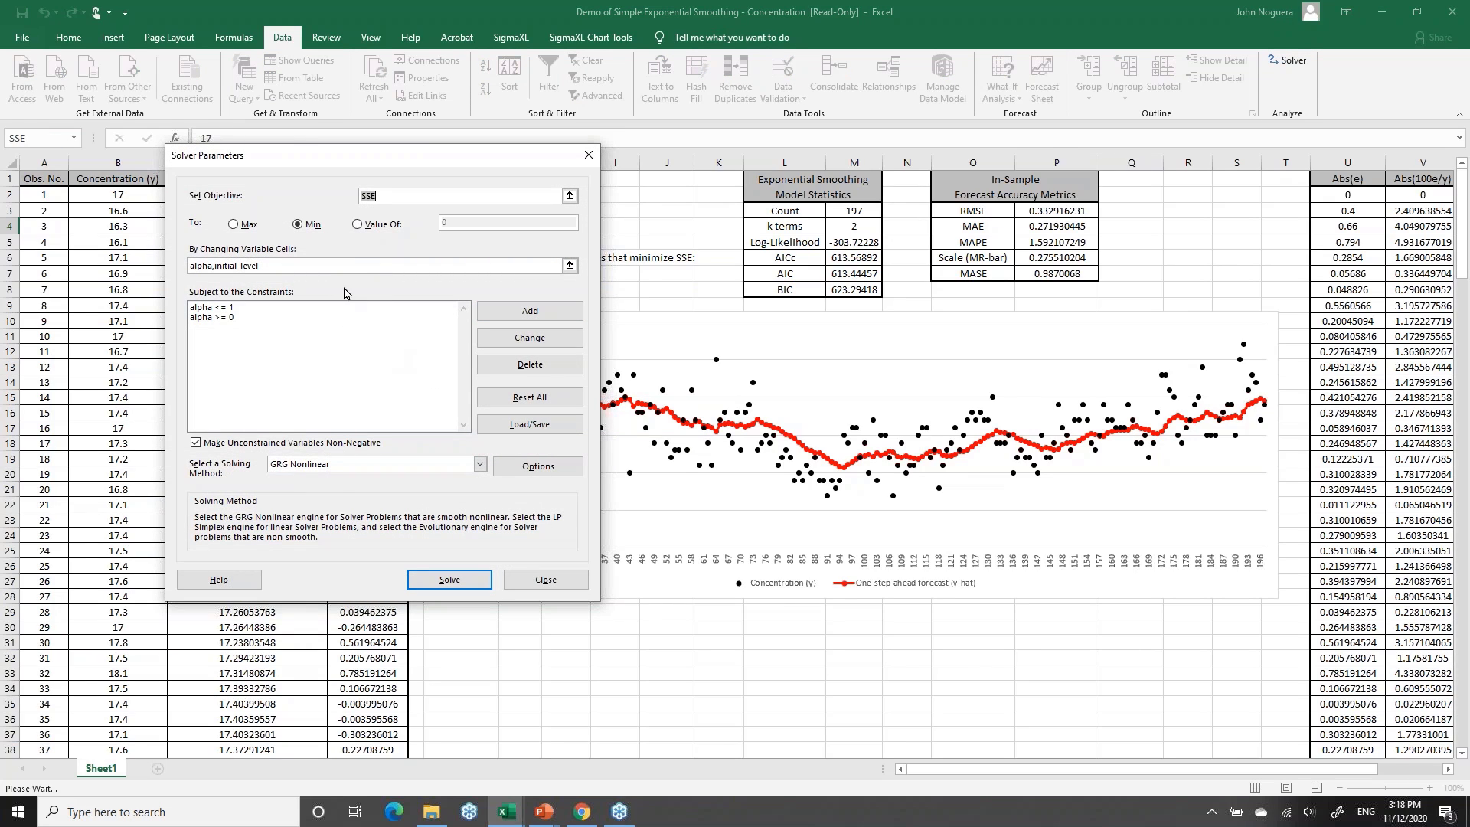
drag(364, 163, 412, 289)
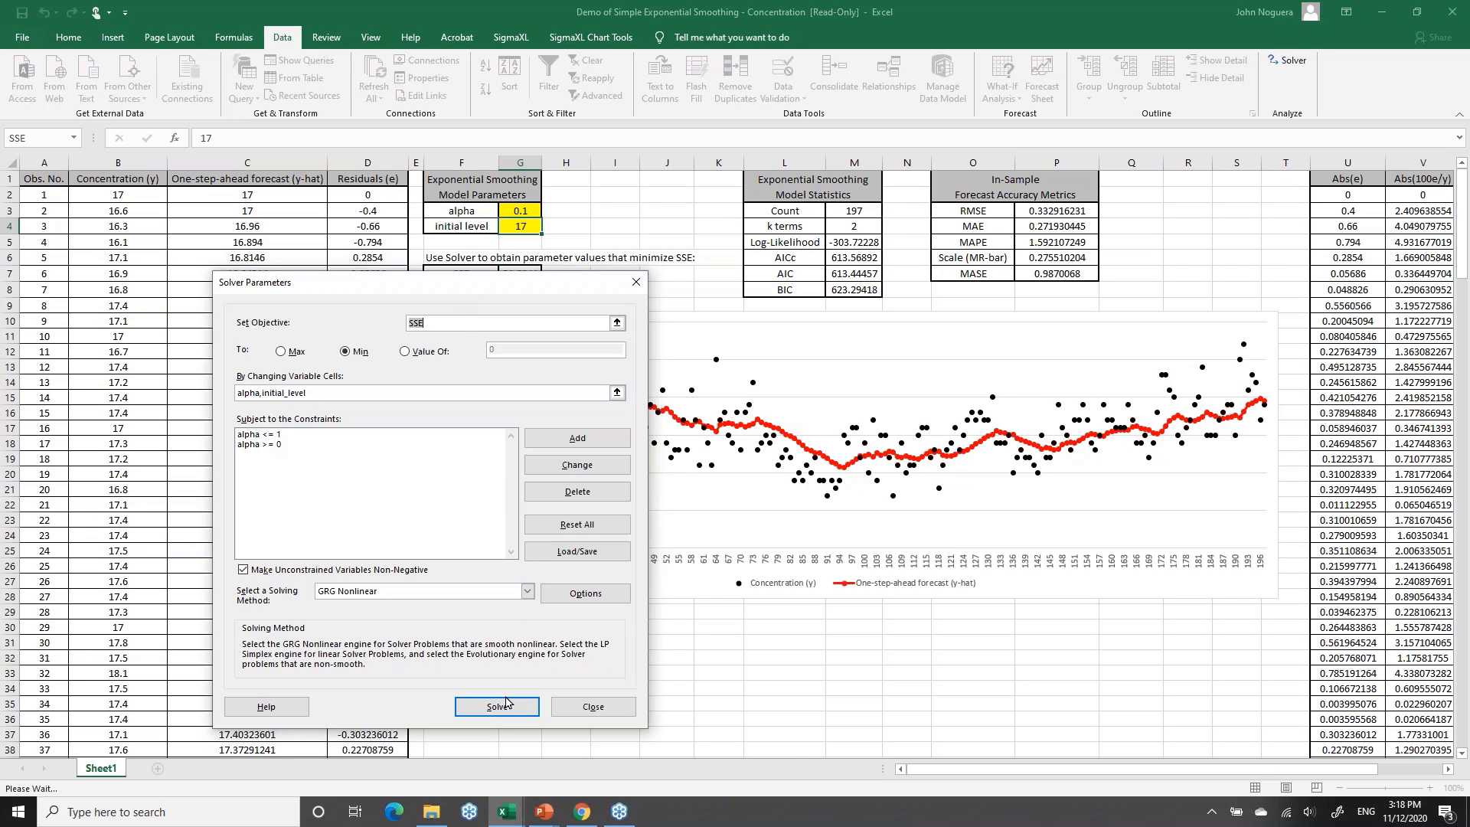
click(498, 705)
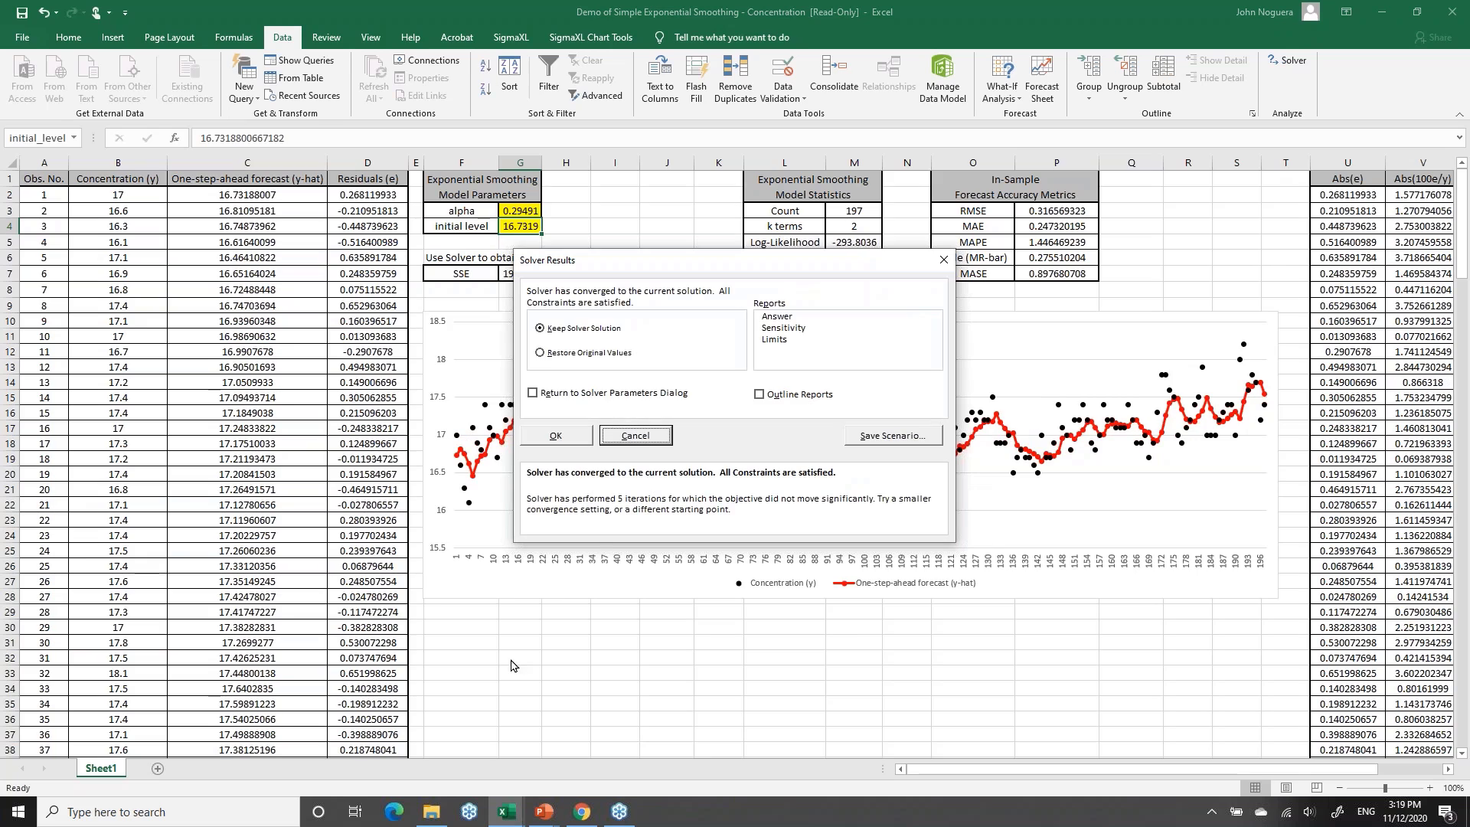
click(556, 436)
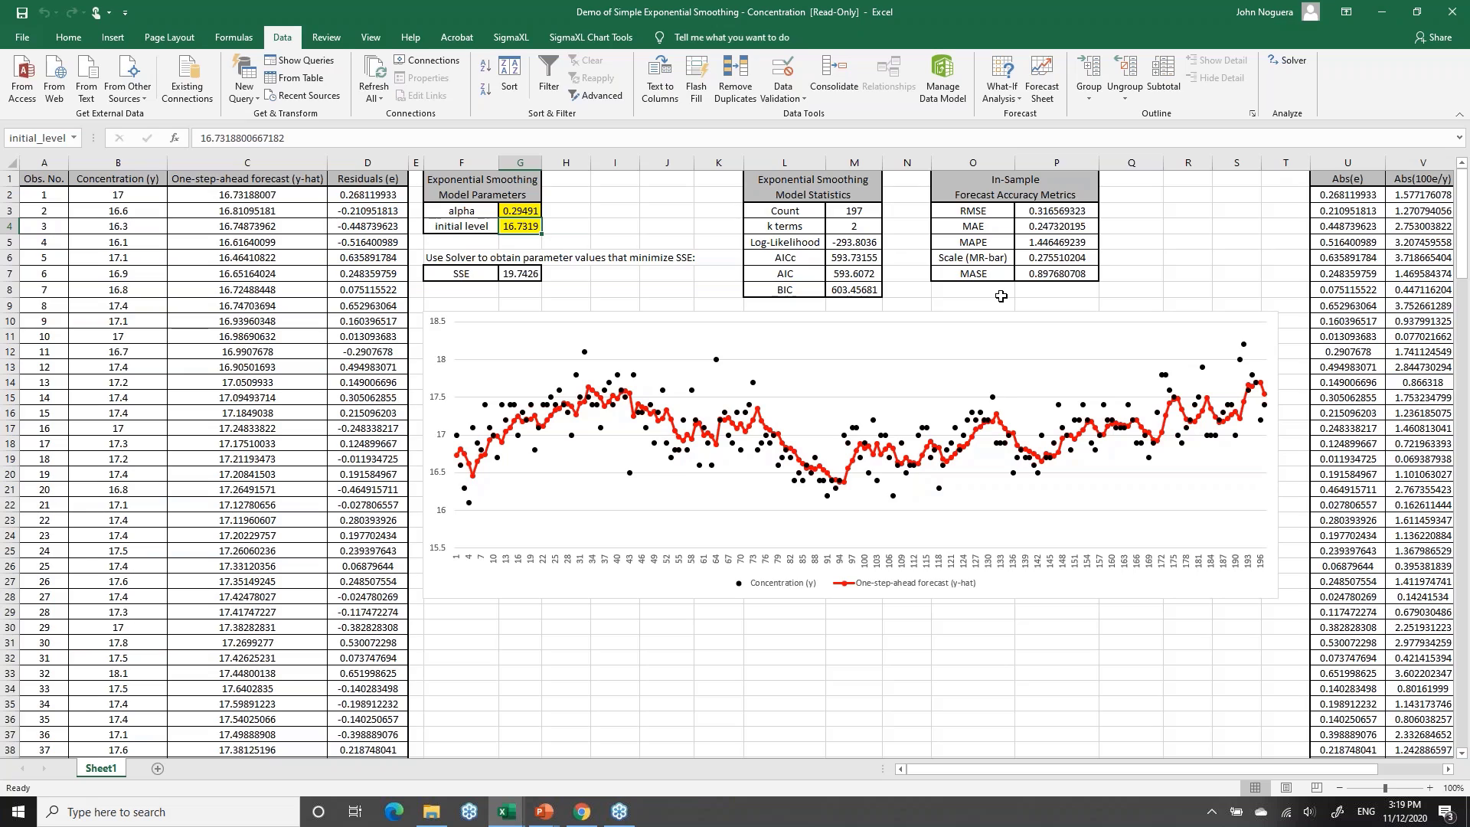
Switch to the PowerPoint slide show and advance to the Example 1c Simple Exponential Smoothing (EWMA) forecast slide
key(alt+Tab)
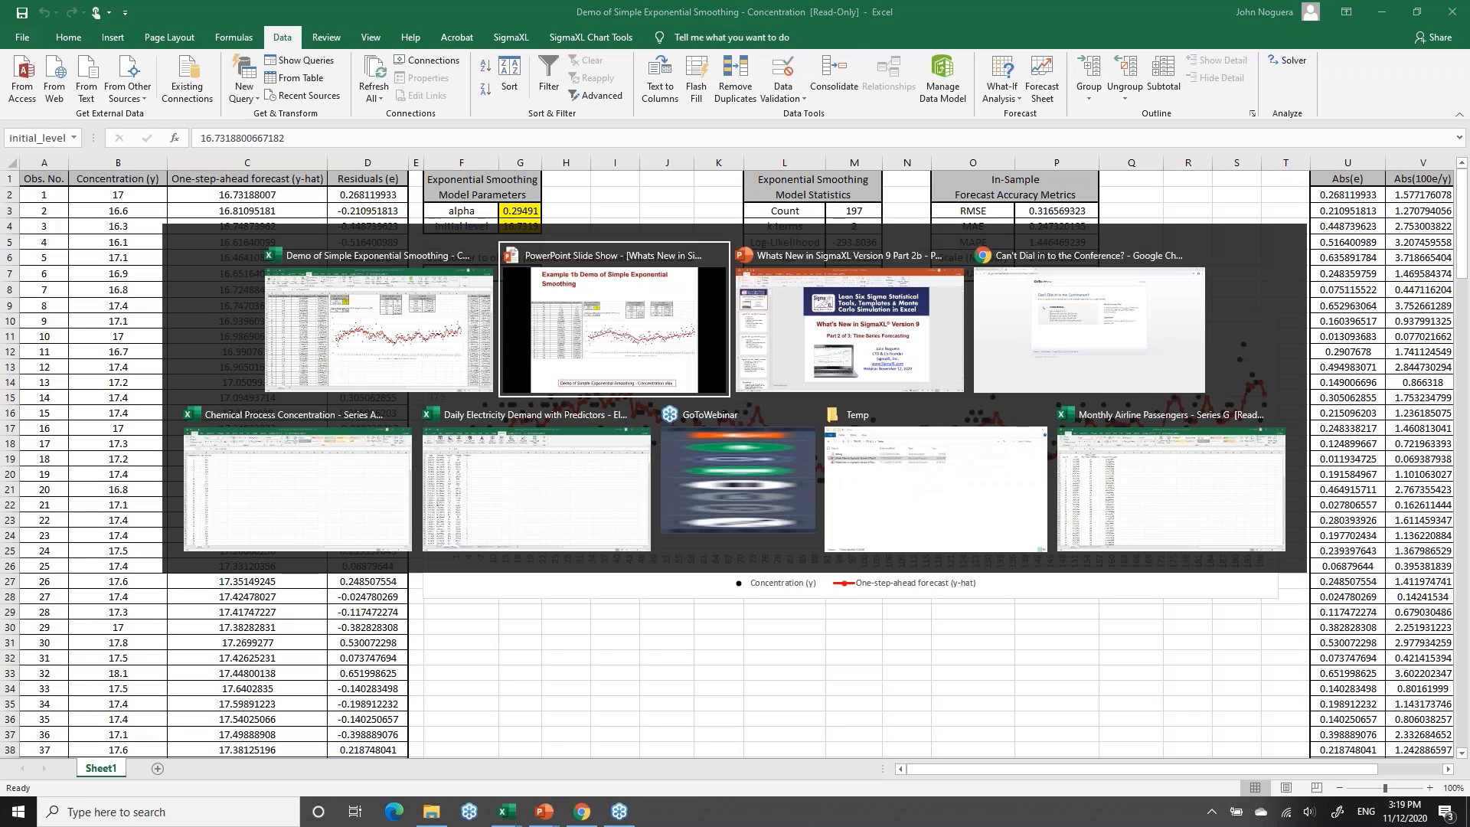
key(Right)
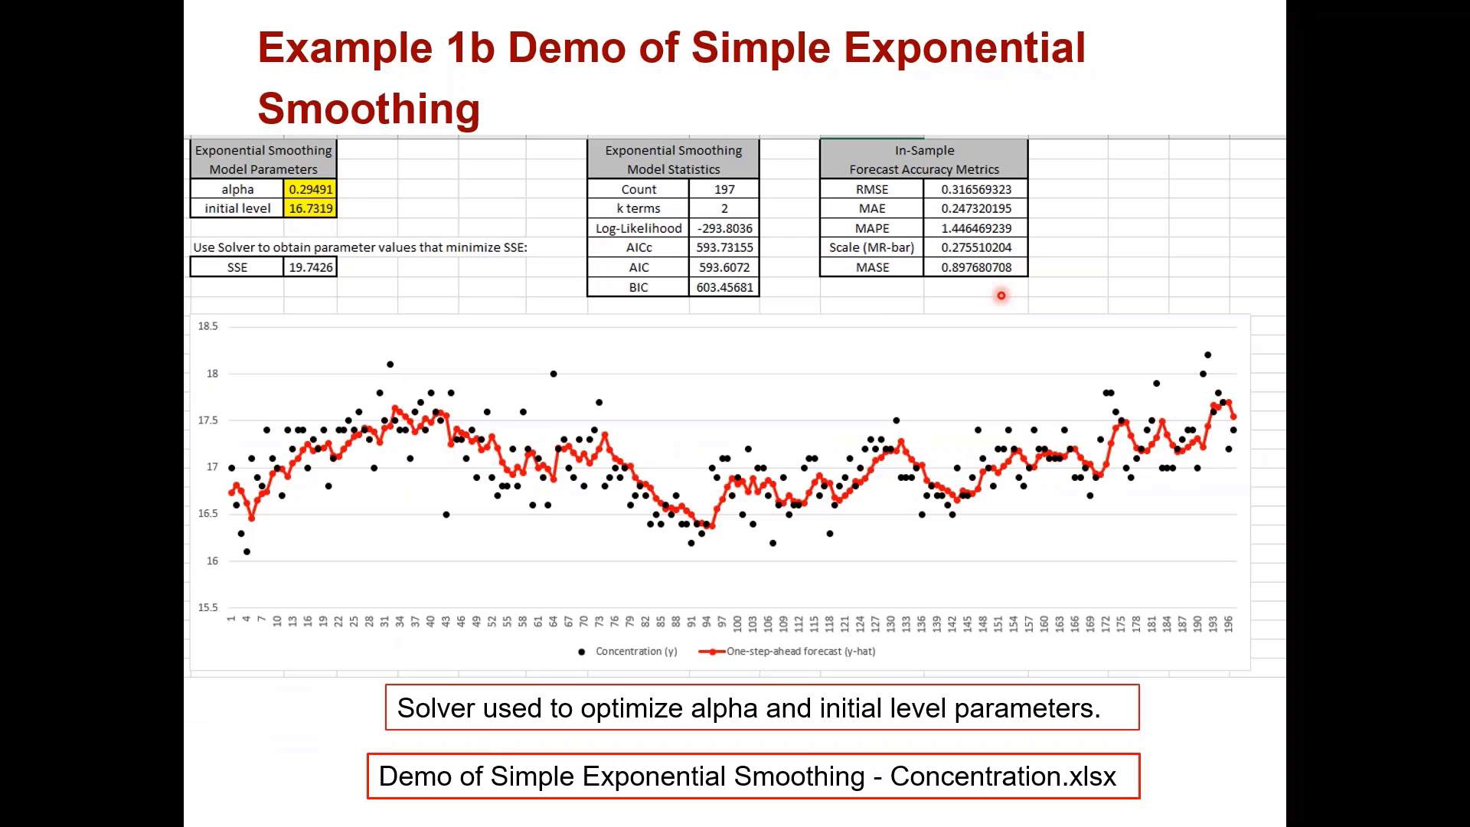
key(Right)
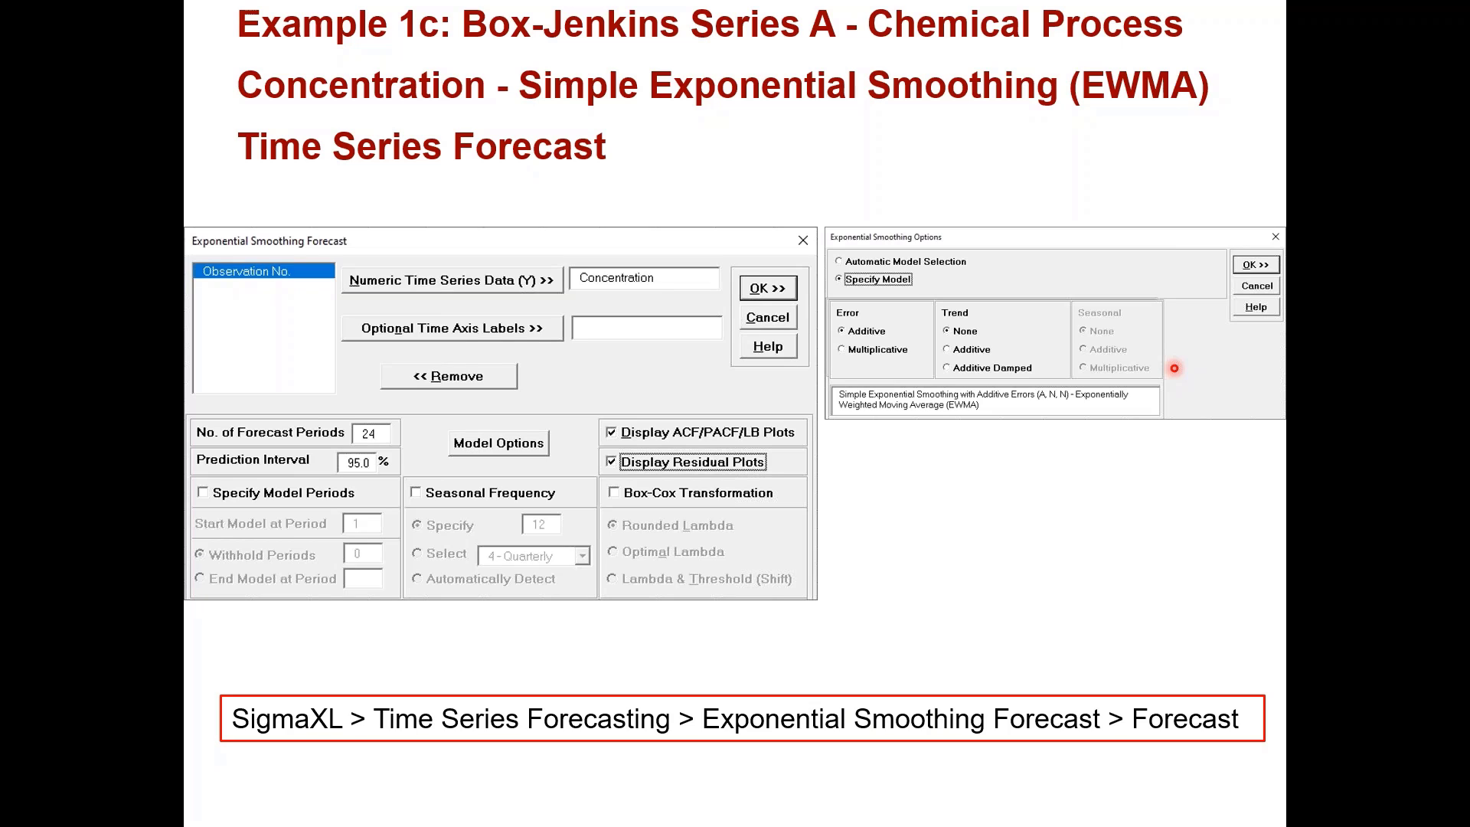
Switch to the Chemical Process Concentration - Series A workbook in Excel
key(alt+Tab)
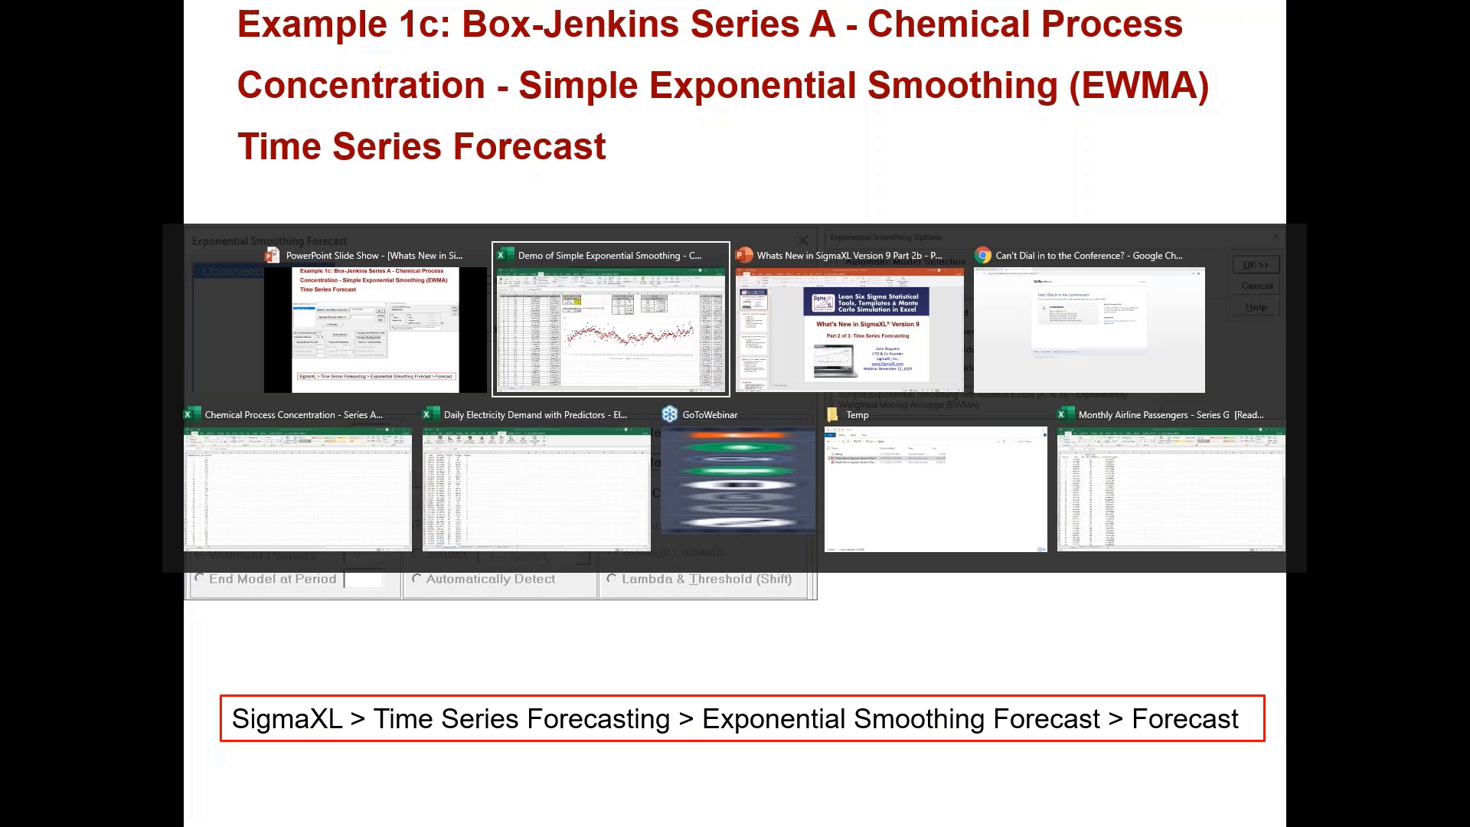
key(alt+Tab)
key(alt+Tab)
key(alt+Tab)
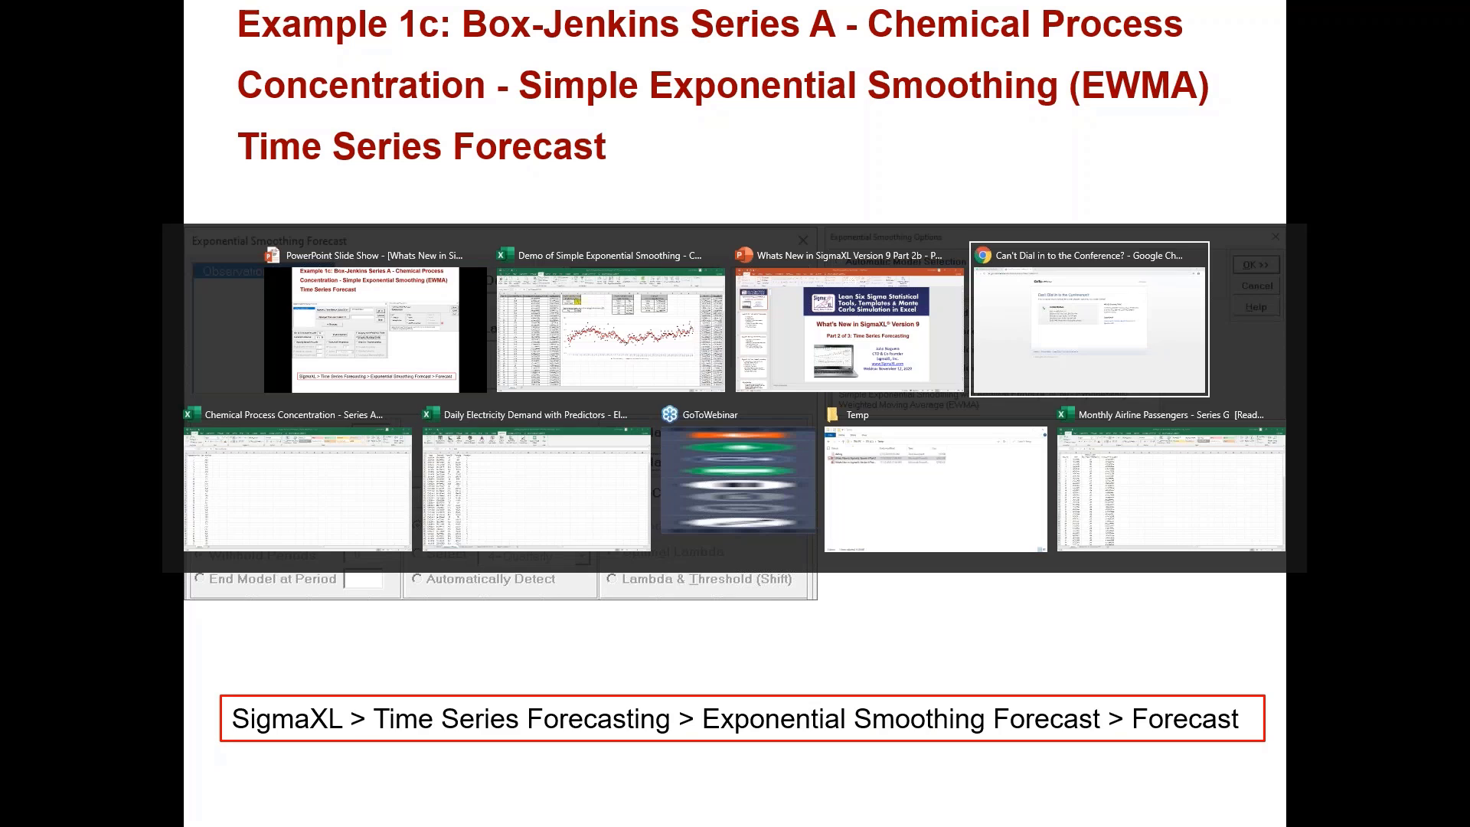
Start a SigmaXL exponential smoothing forecast on the whole data table with Concentration as the numeric time series data (Y)
key(ctrl+a)
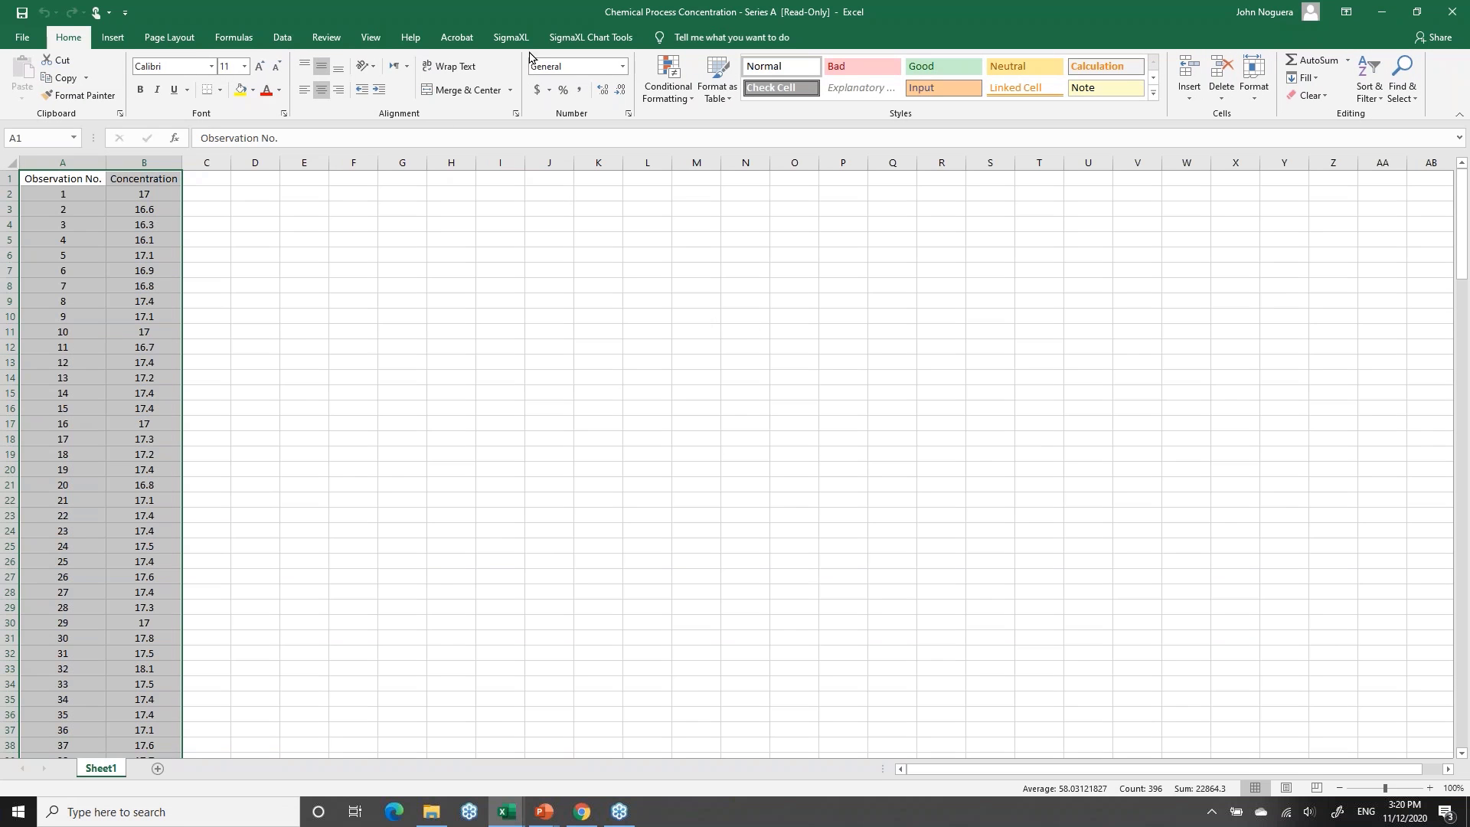
click(511, 37)
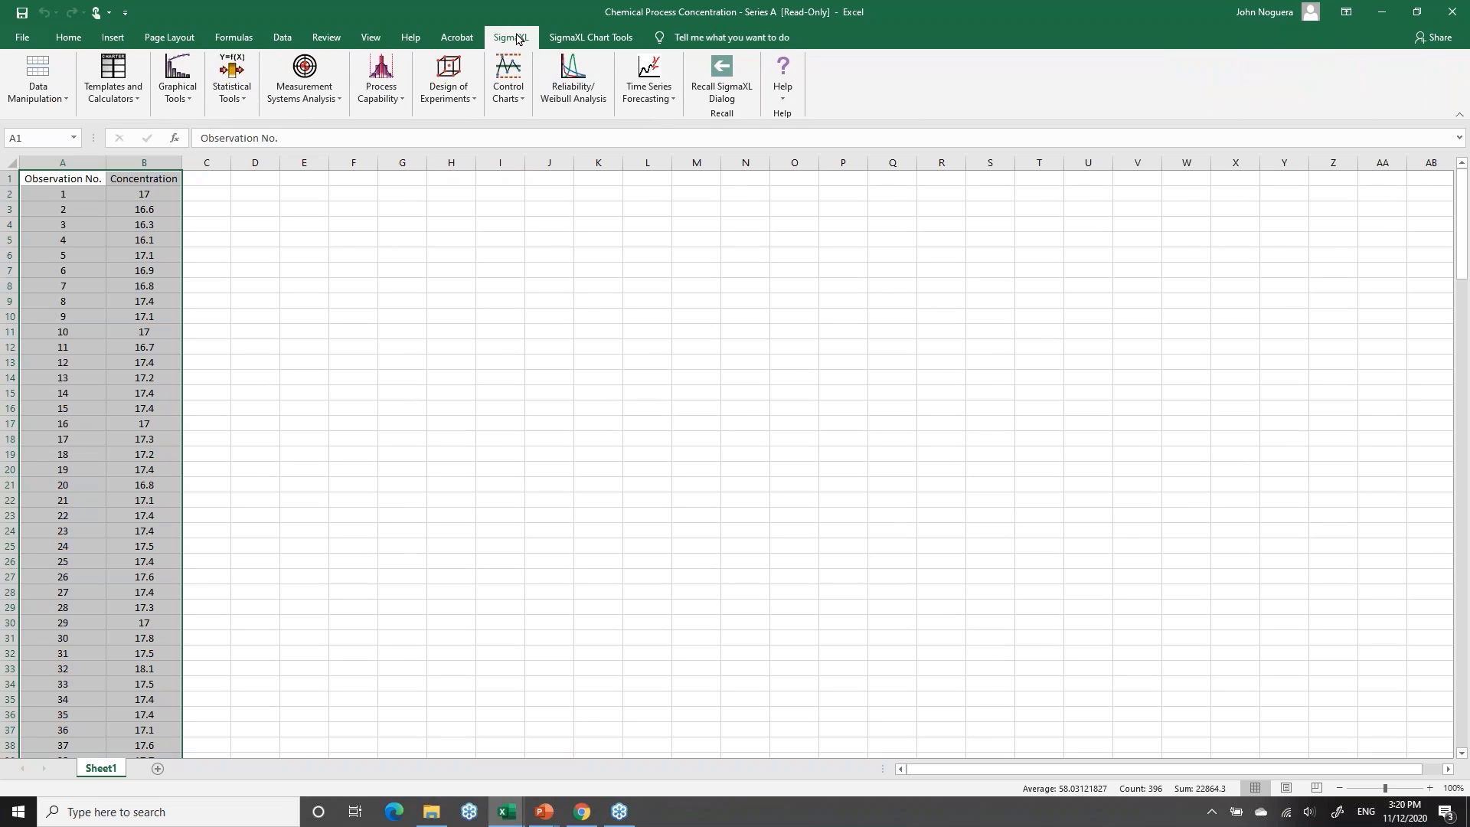
click(660, 103)
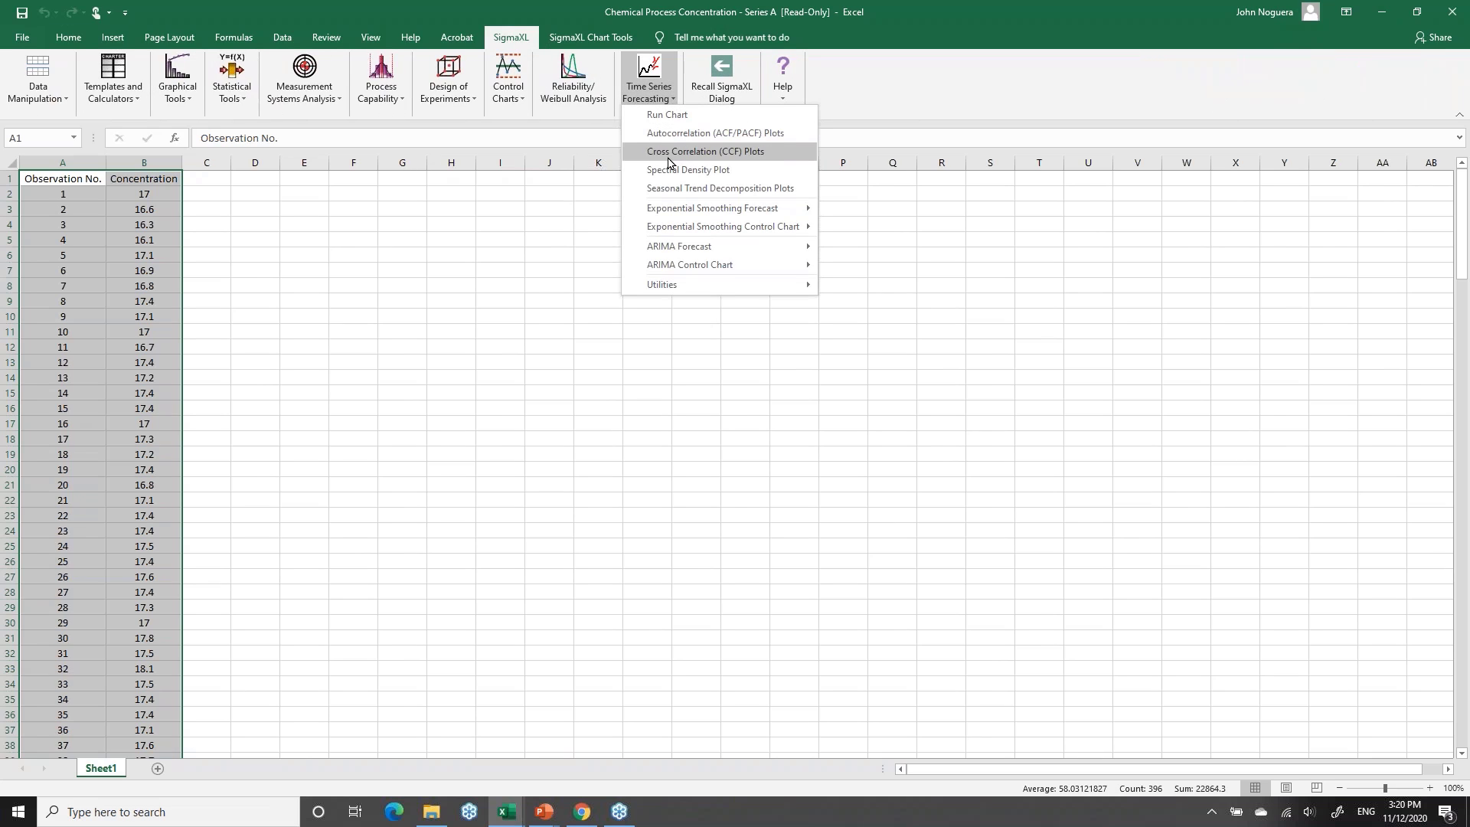
mouse_move(678, 217)
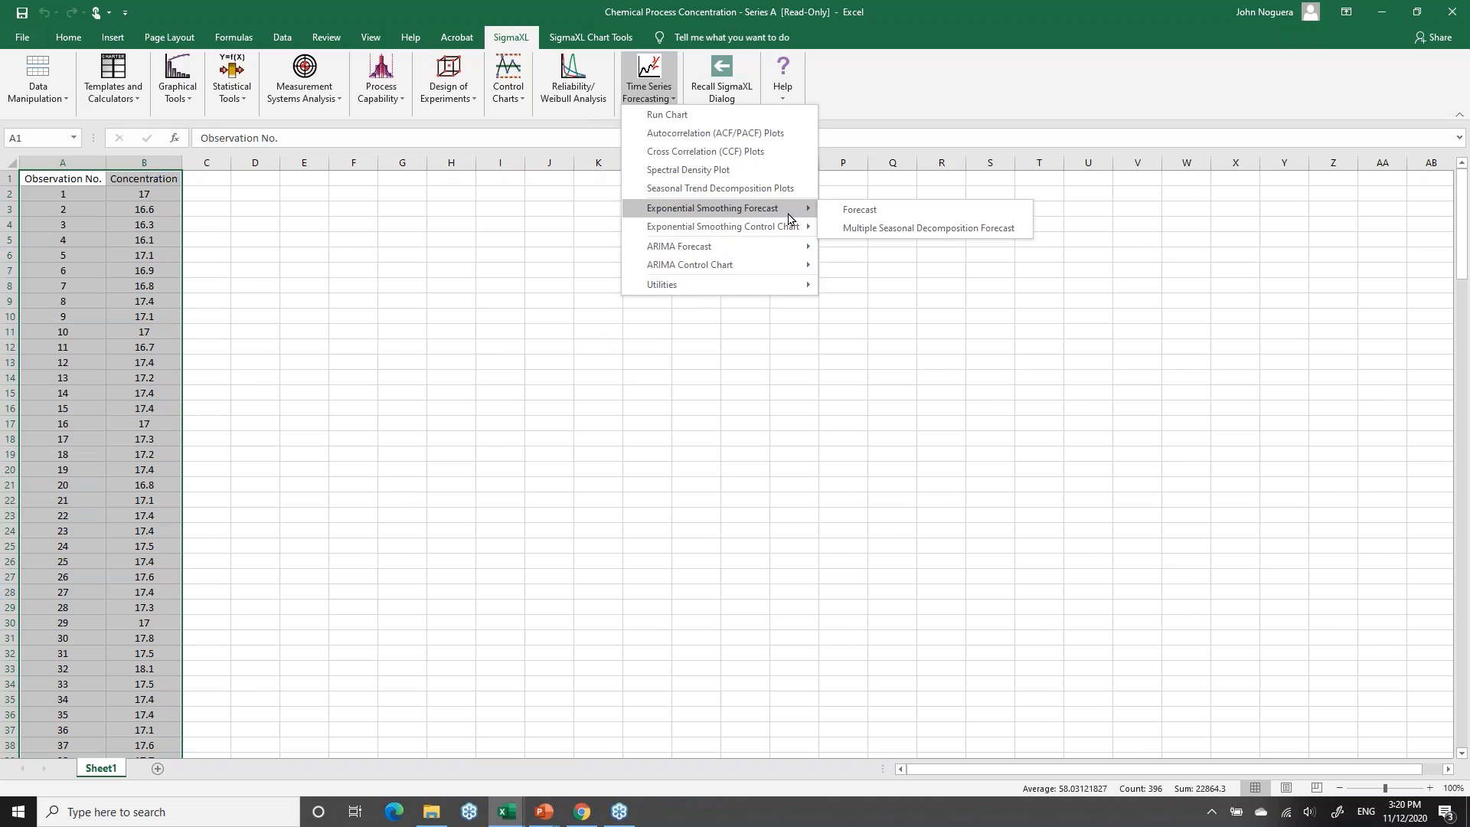
click(859, 211)
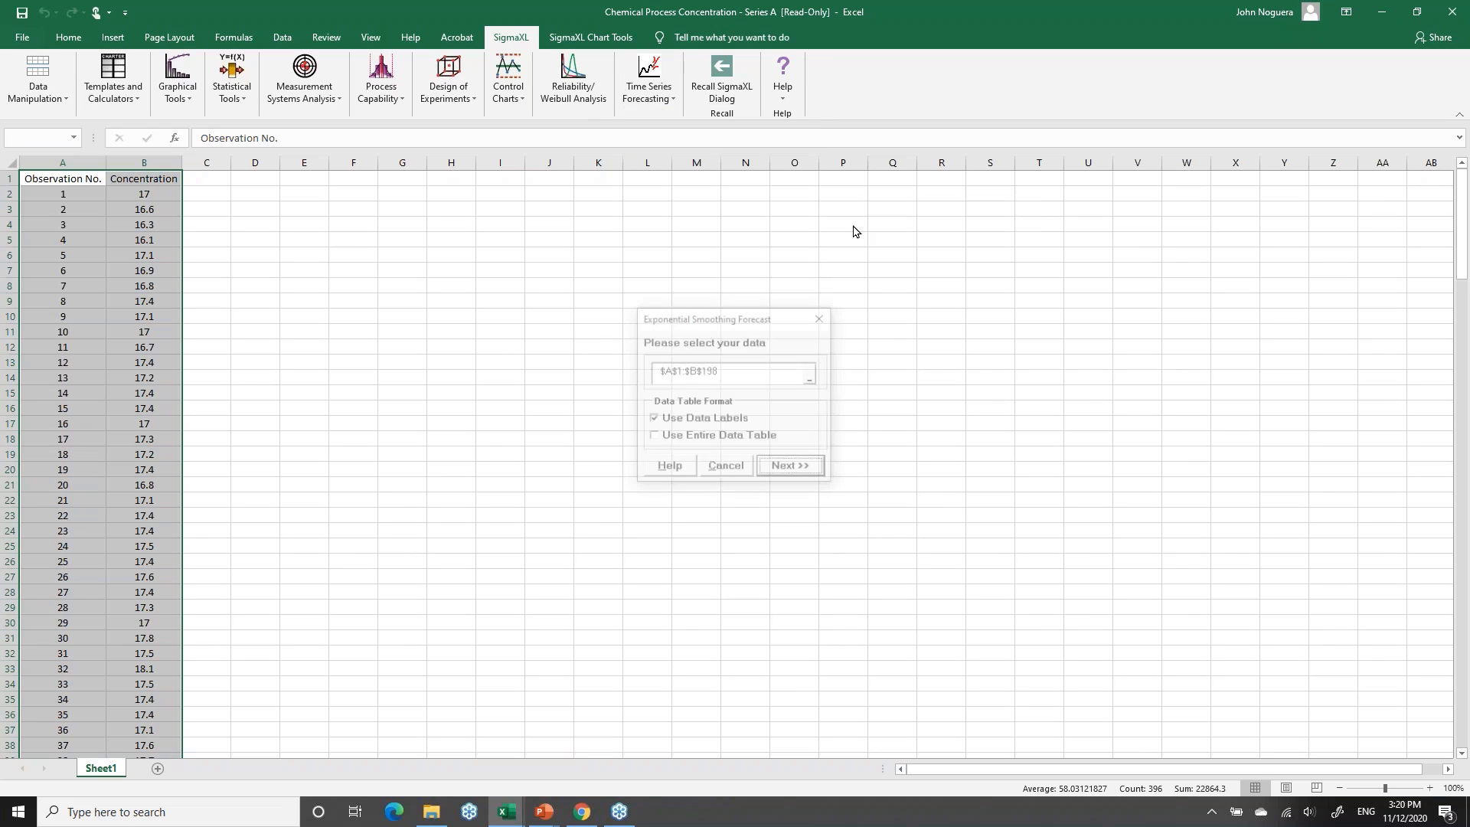
click(792, 468)
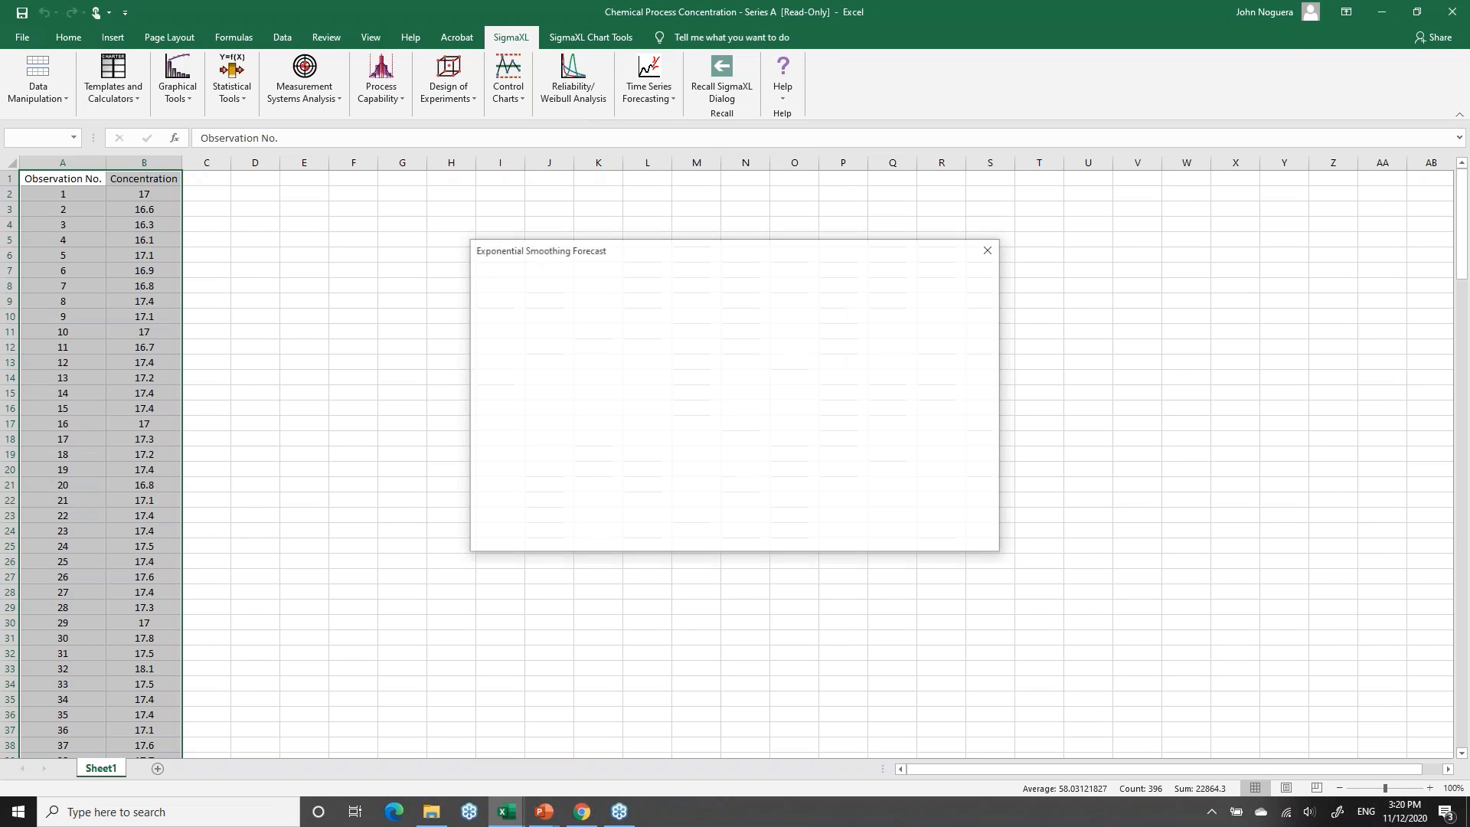
click(504, 291)
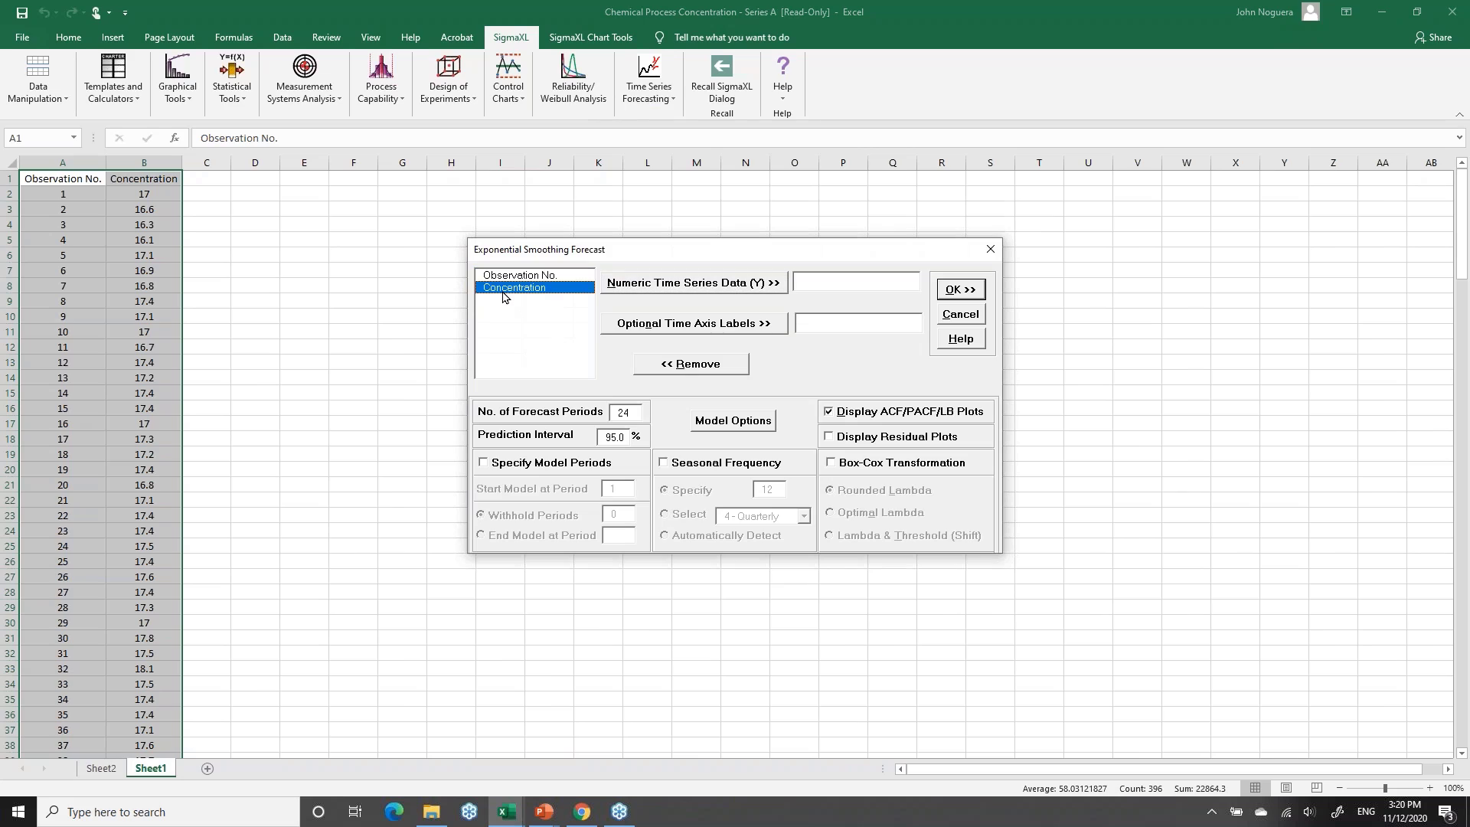
click(757, 285)
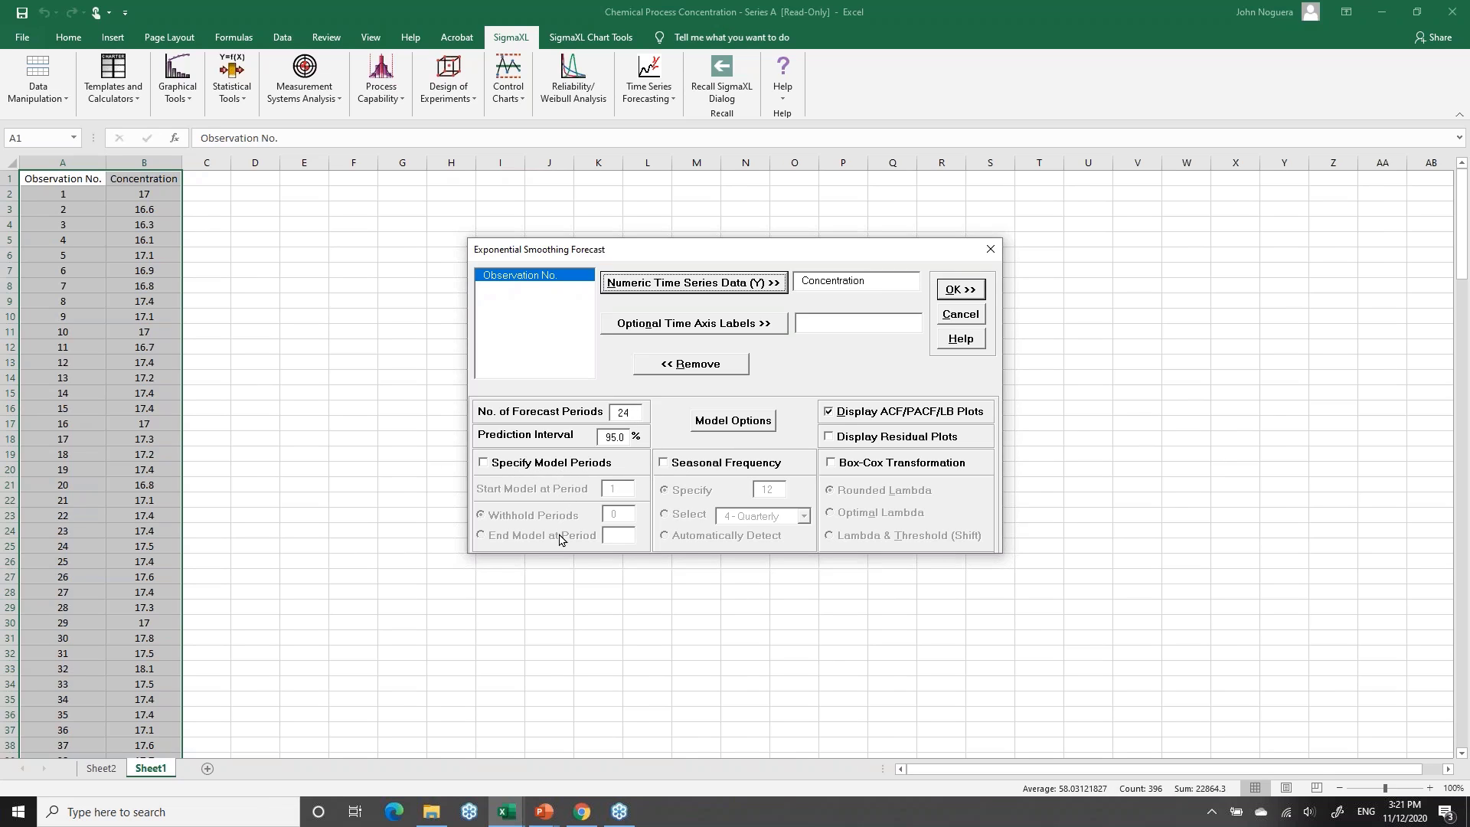
Leave Seasonal Frequency disabled and enable the display of residual plots for the forecast
click(699, 465)
click(699, 465)
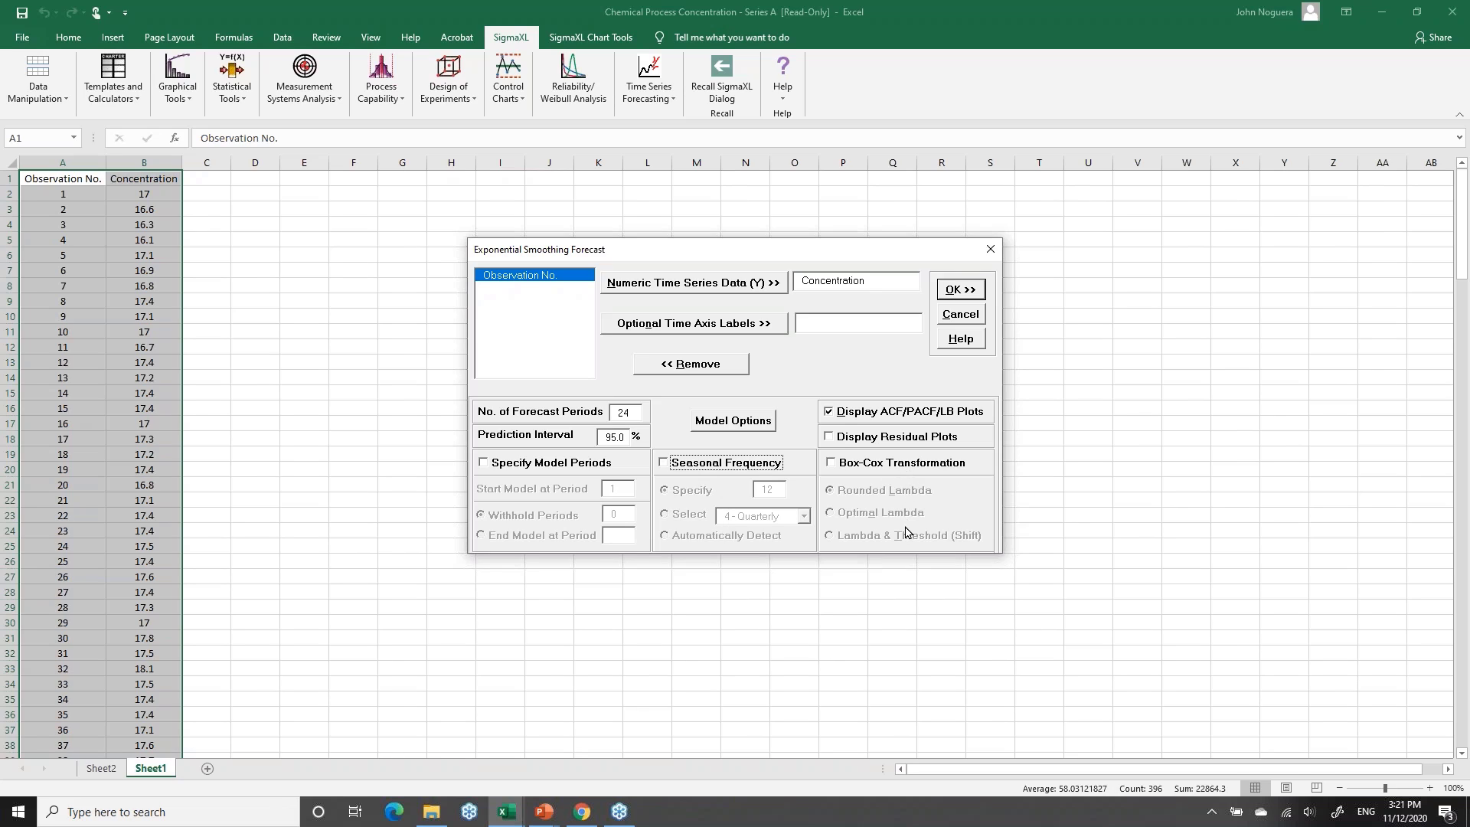
click(846, 438)
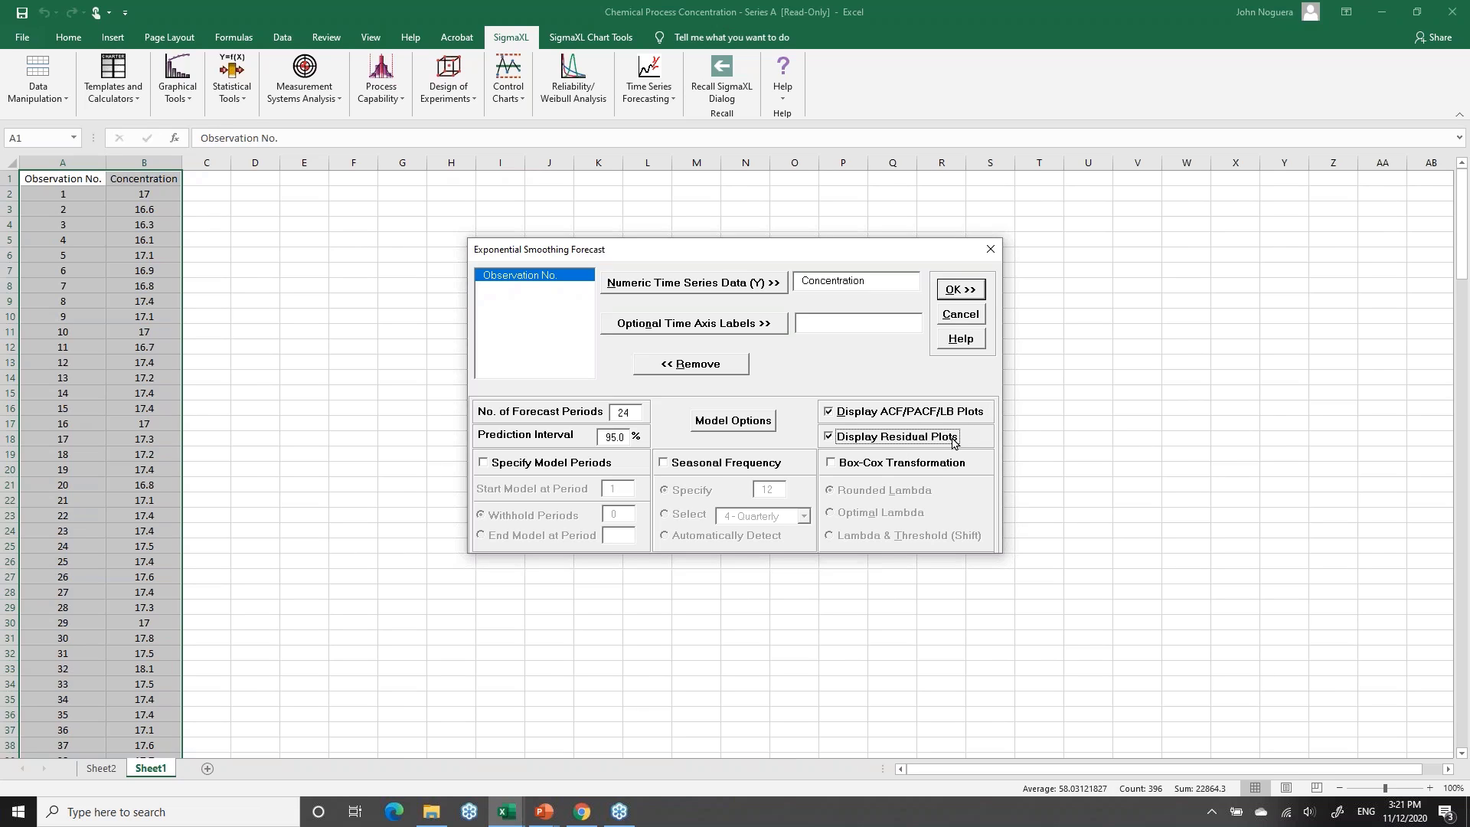
Specify the simple exponential smoothing model with additive errors and no trend (EWMA), and generate the forecast
click(740, 423)
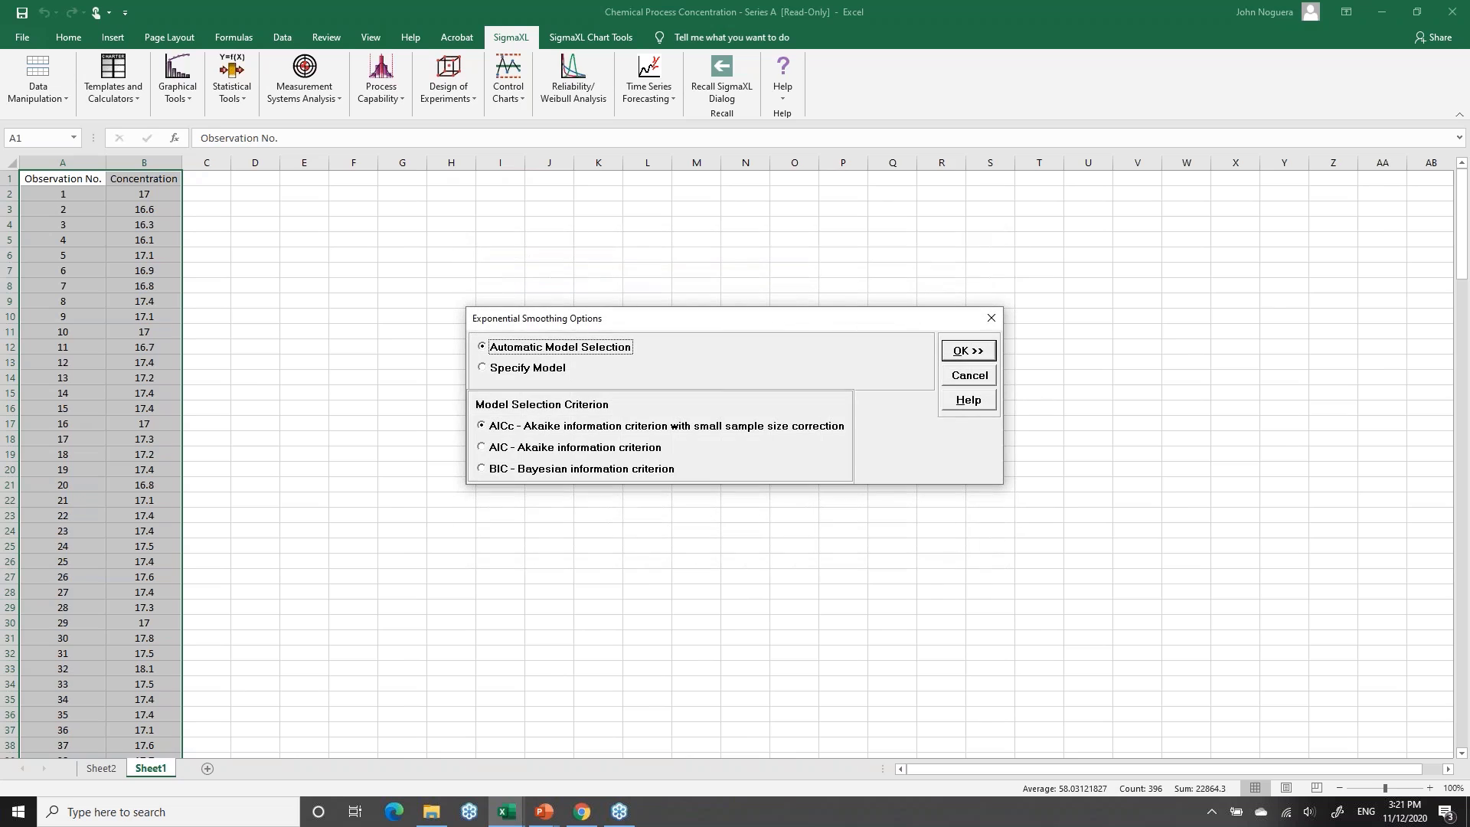
click(556, 373)
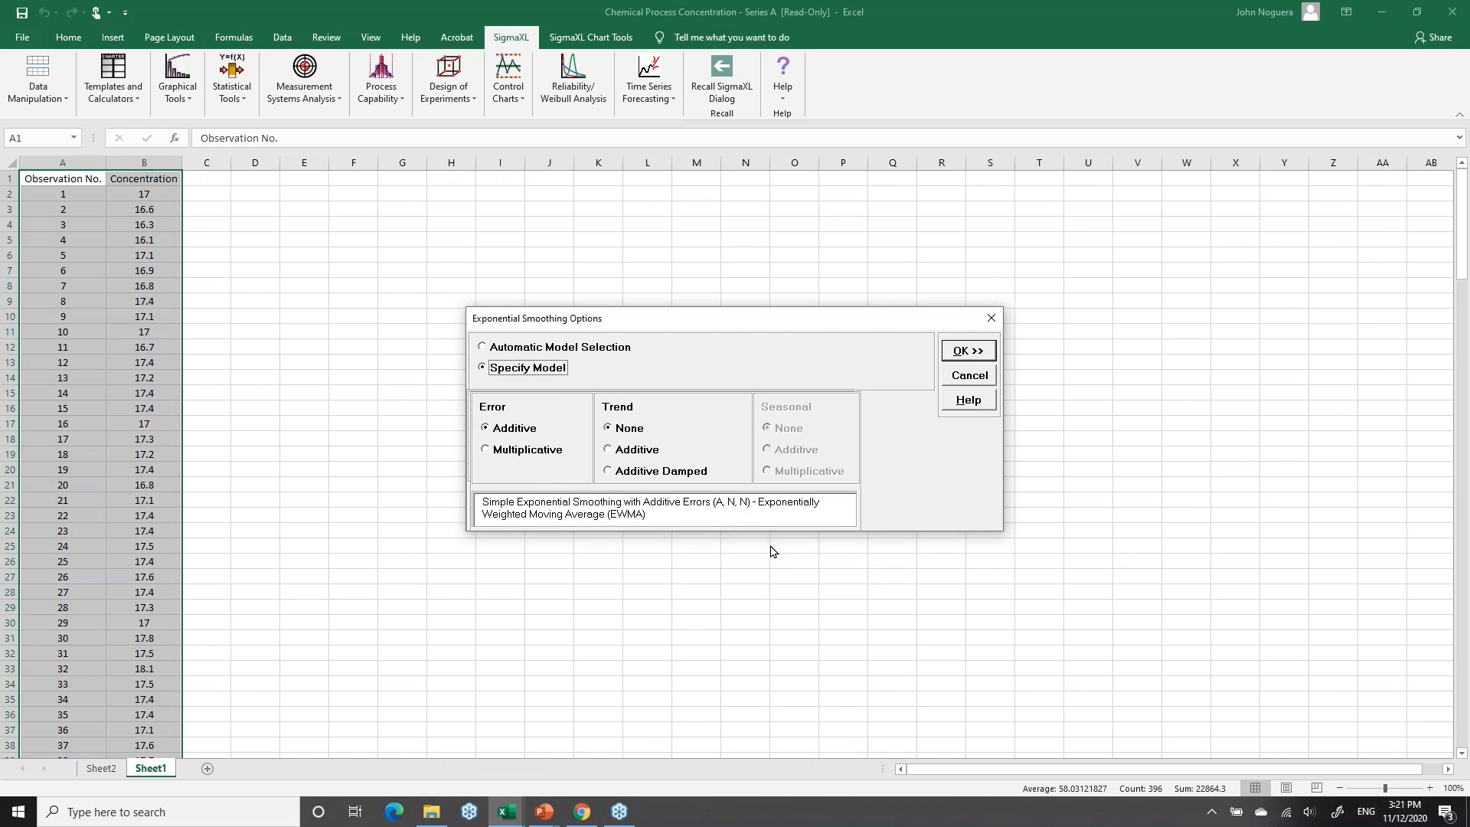
click(964, 352)
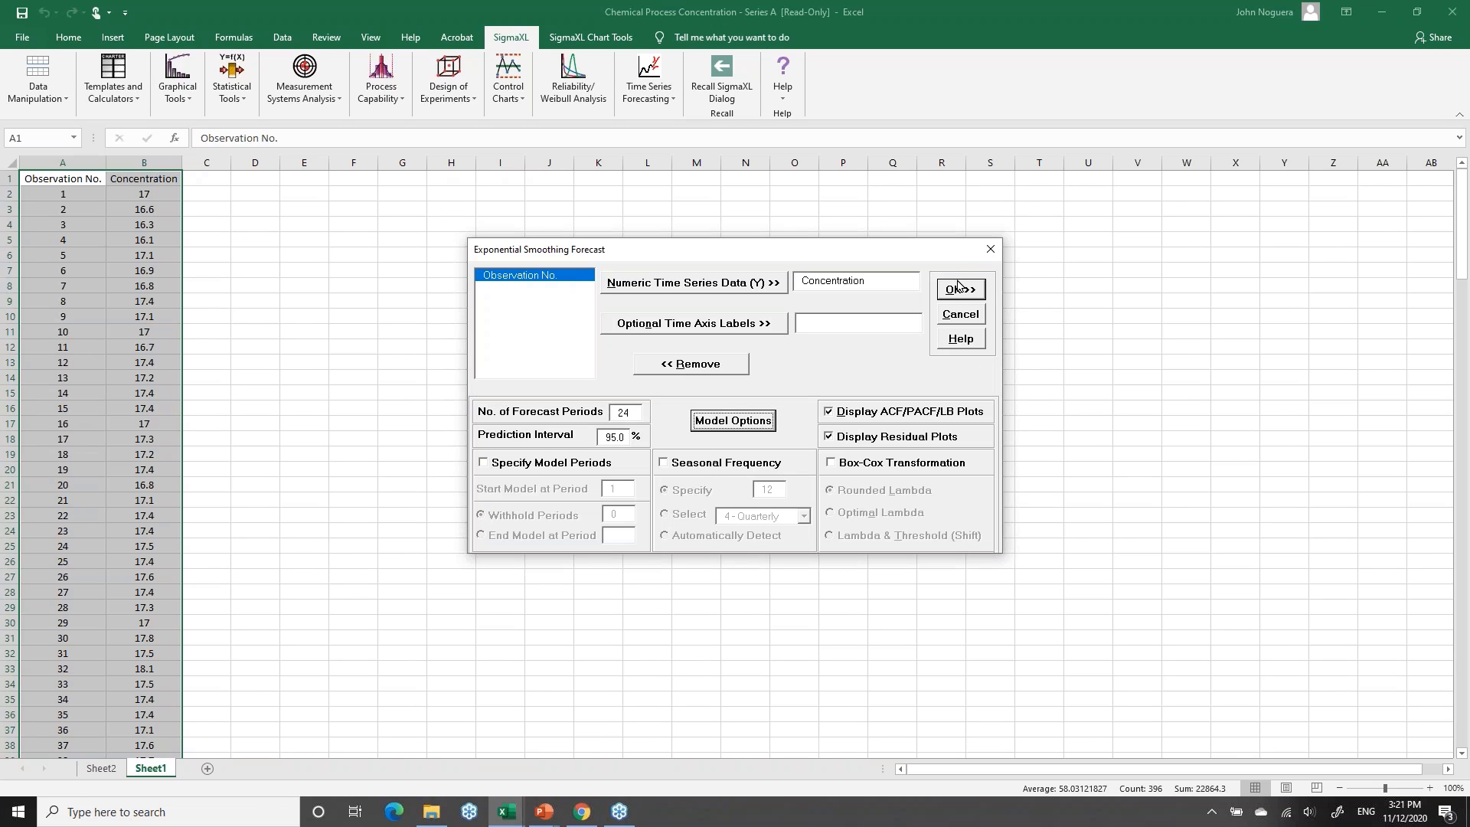
click(957, 295)
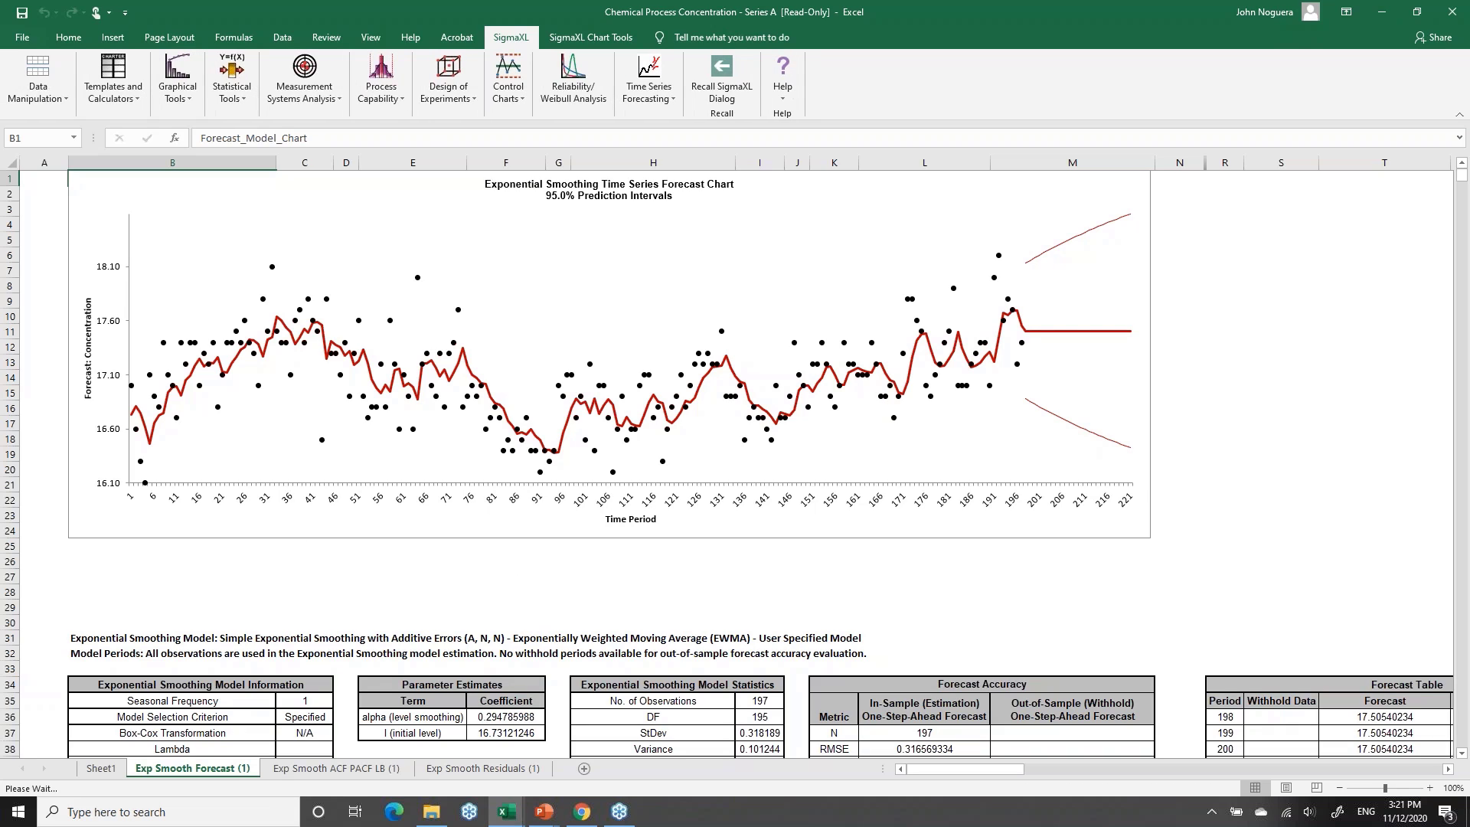
Review the exponential smoothing forecast chart with its parameter estimates, model statistics and forecast accuracy tables
key(alt+Tab)
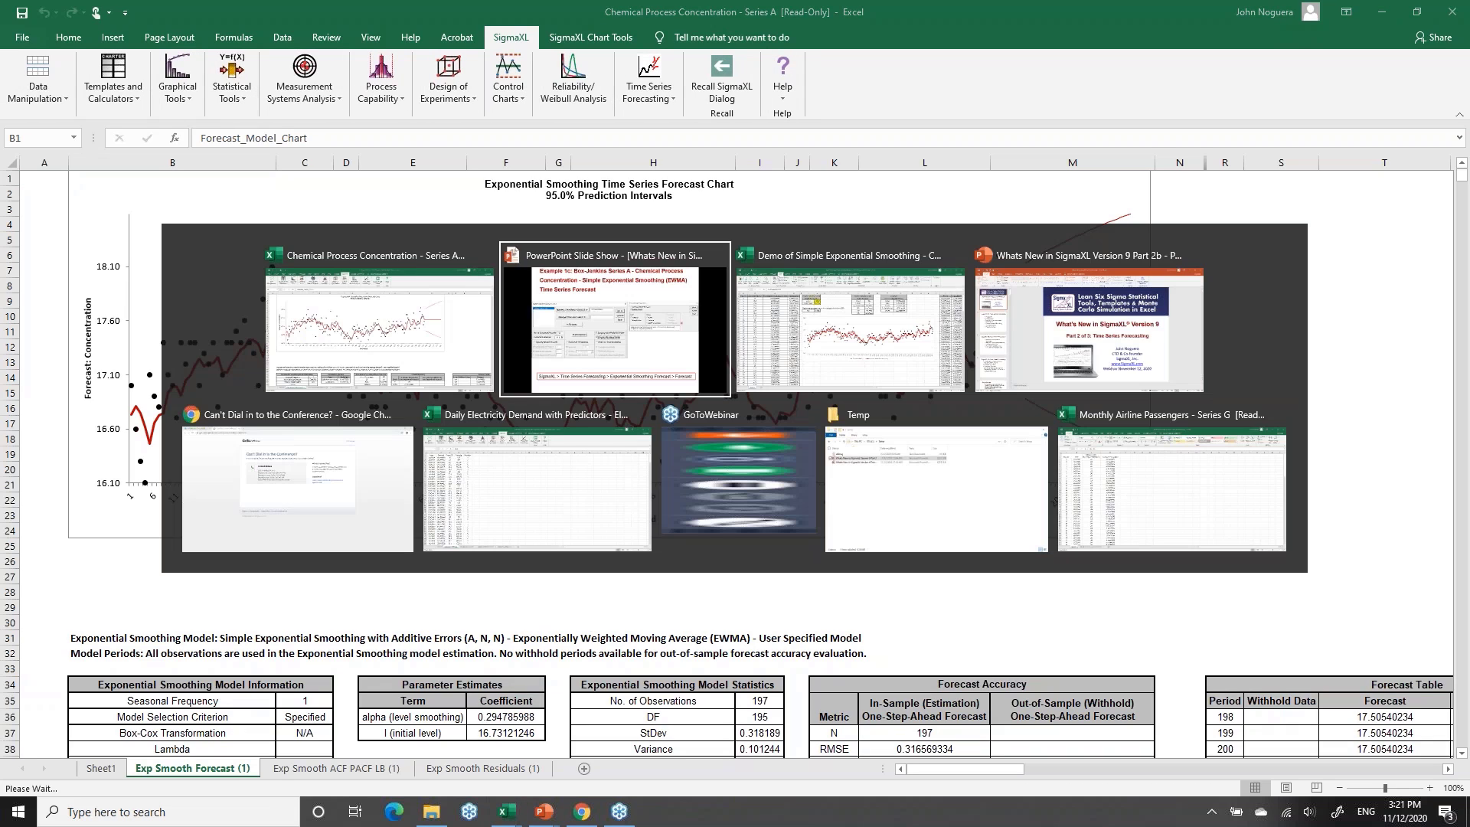
key(alt+Tab)
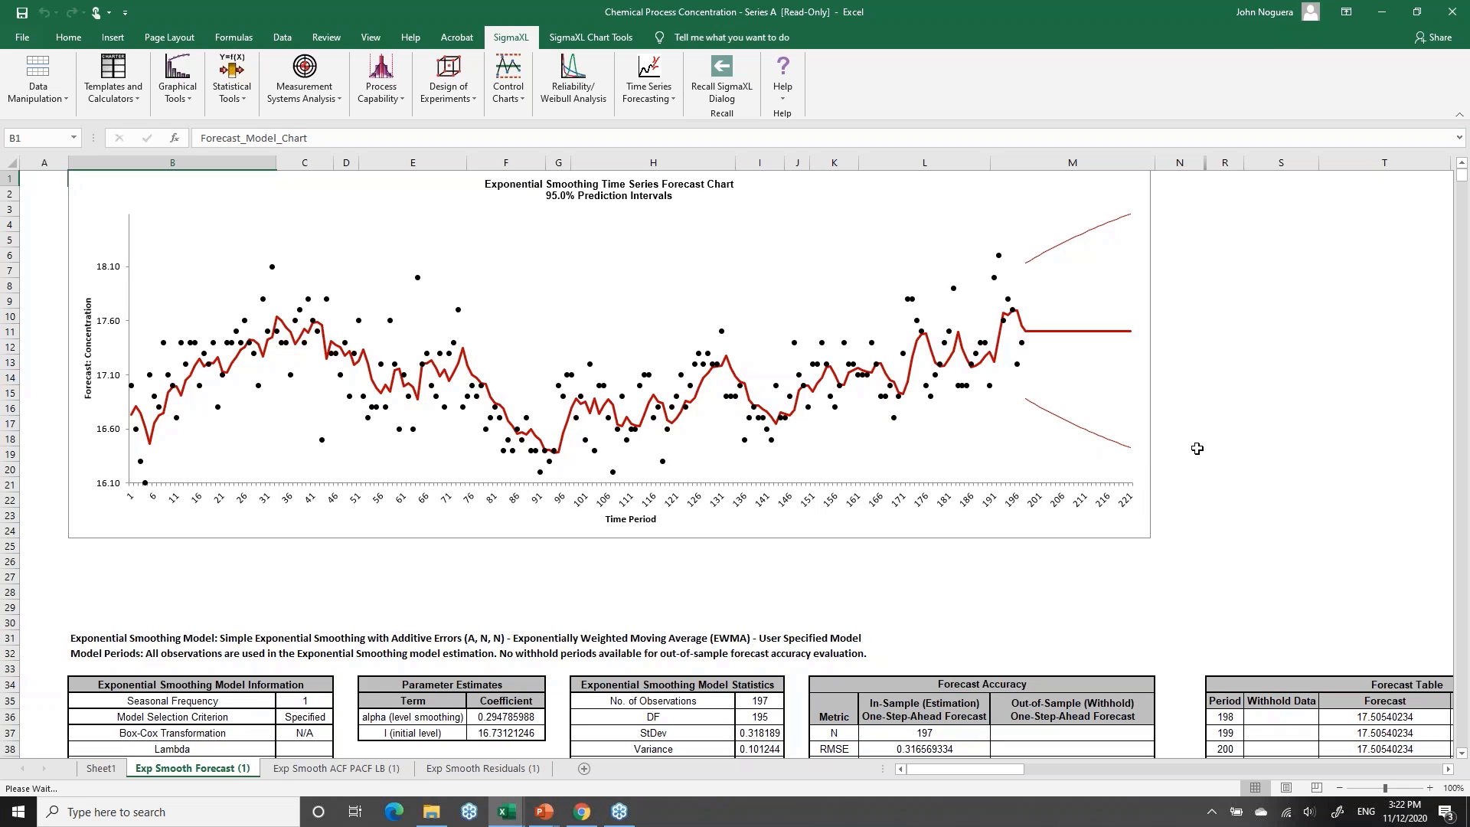
scroll(1197, 448, down, 5)
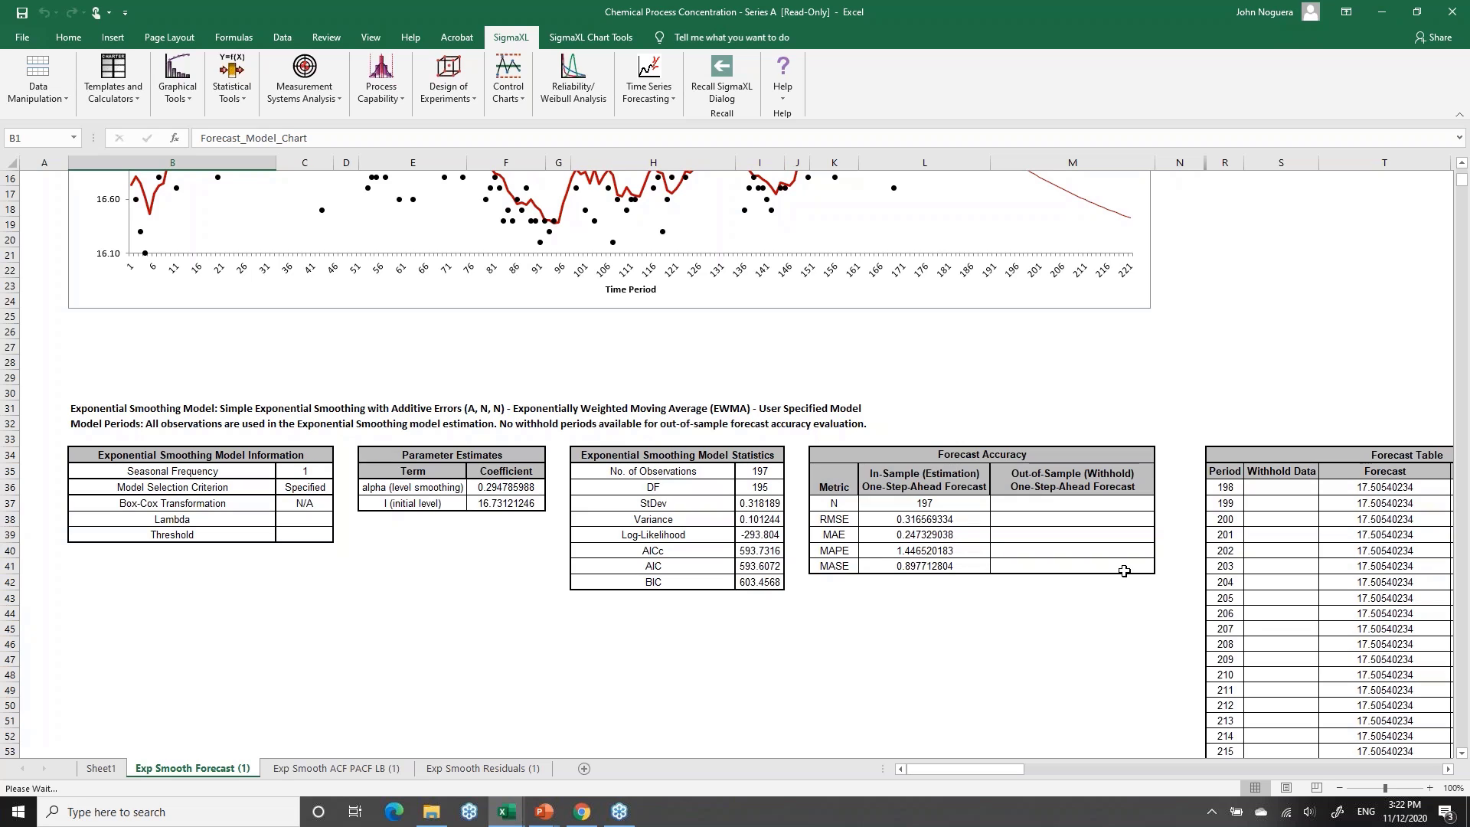
scroll(1124, 570, up, 5)
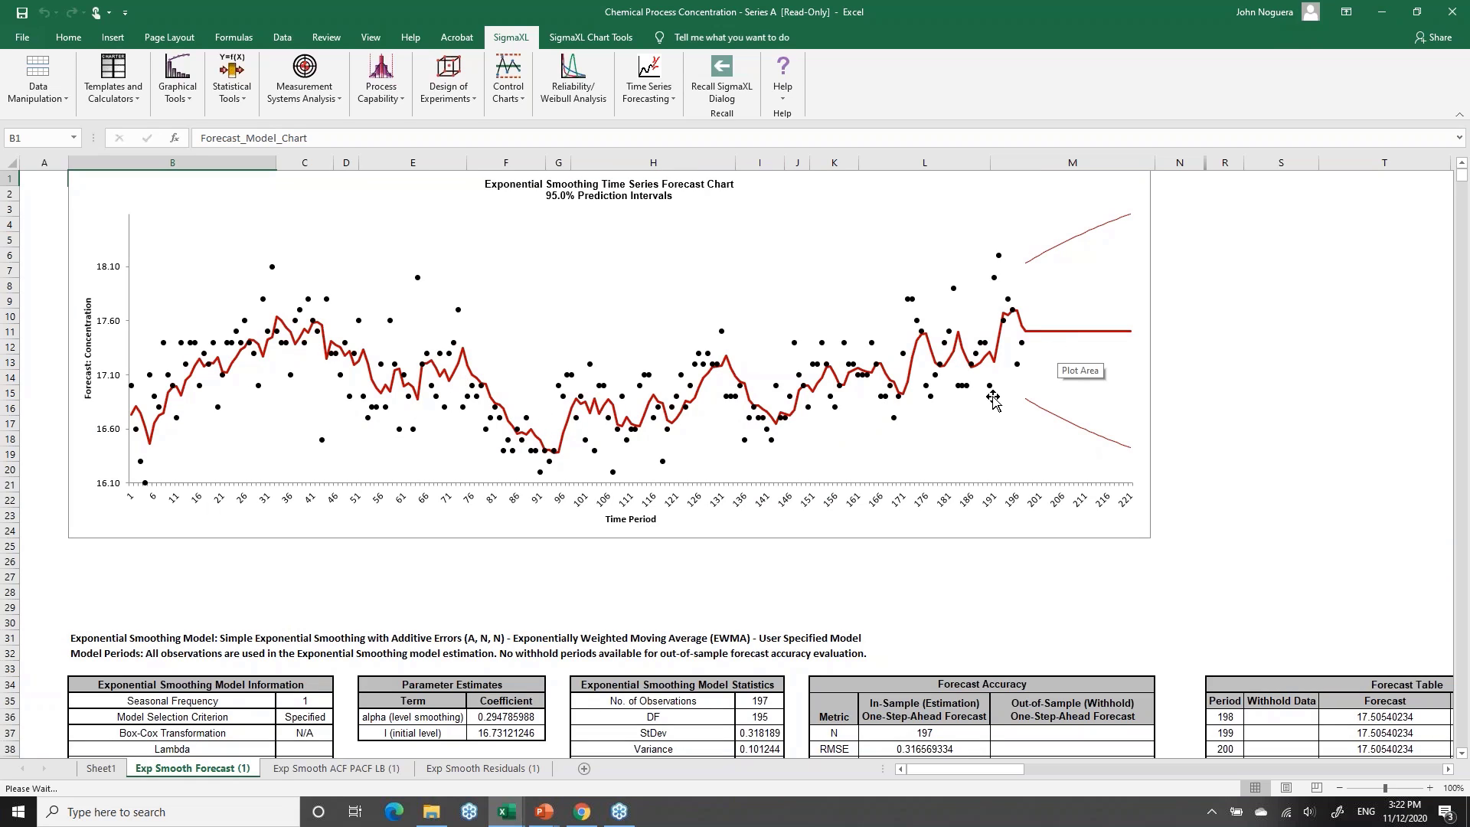
Examine the ACF, PACF and Ljung-Box residual plots on the Exp Smooth ACF PACF LB (1) sheet
click(337, 768)
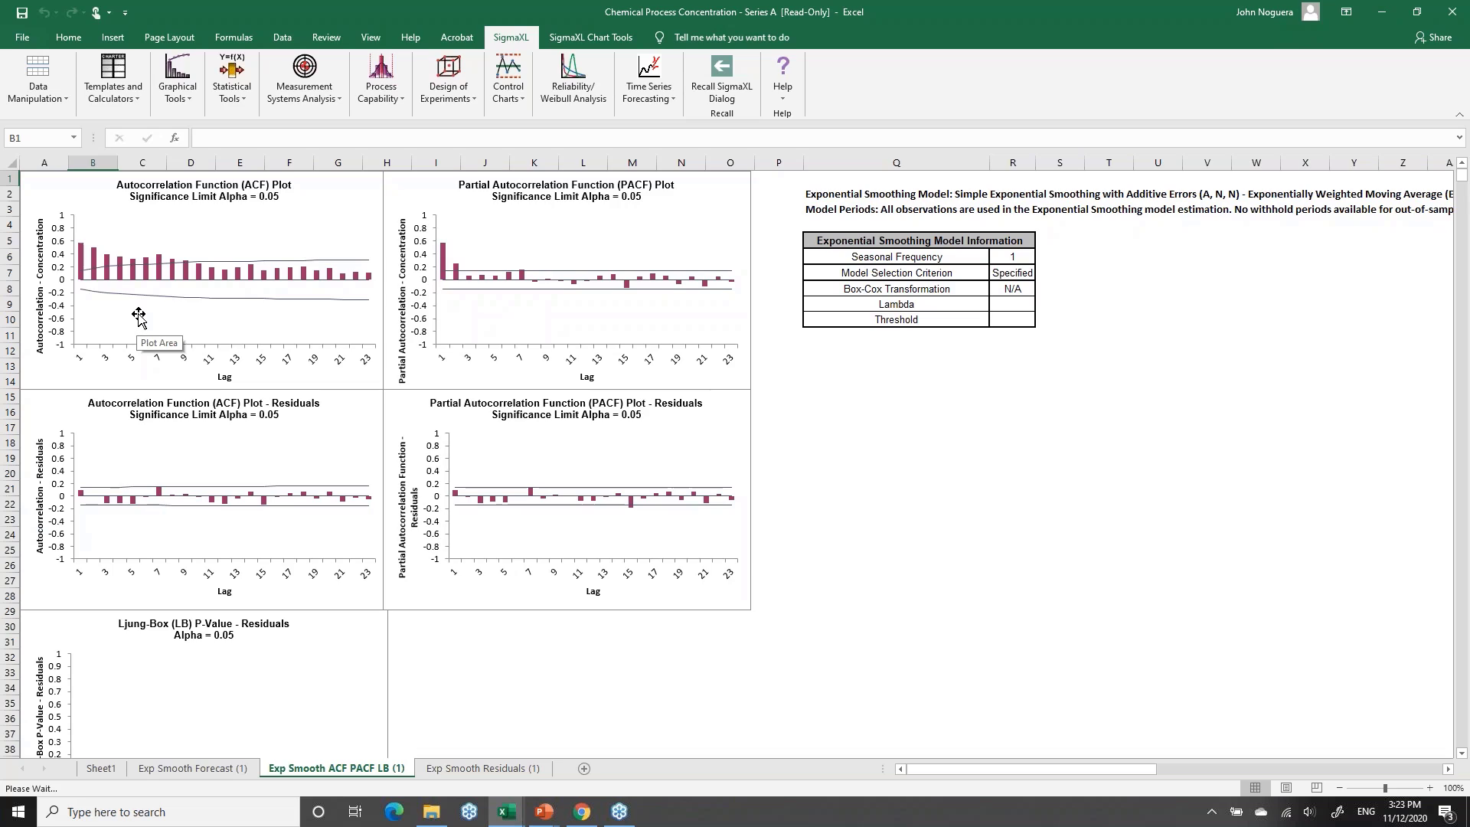
mouse_move(170, 510)
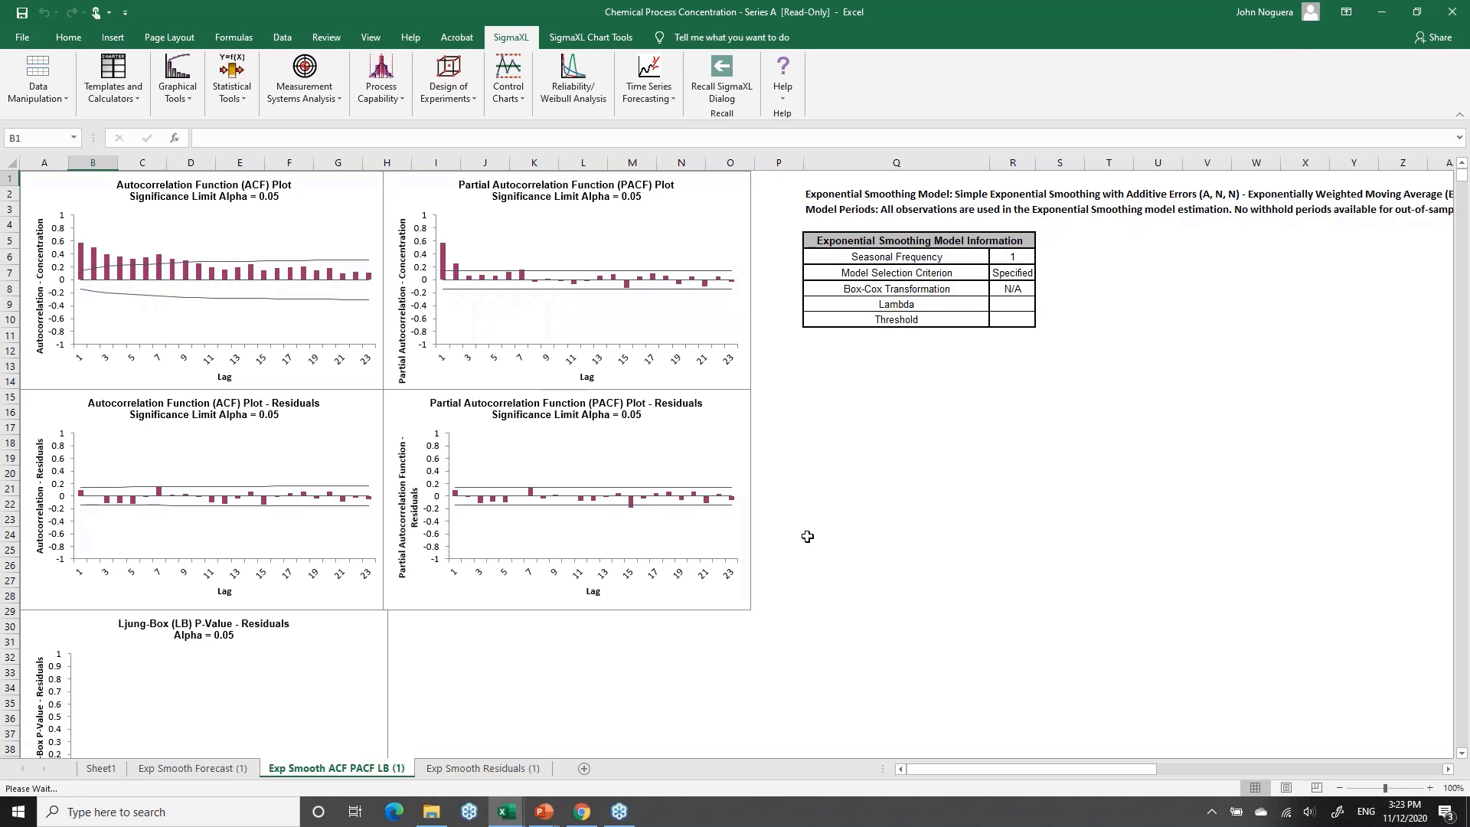
scroll(808, 537, down, 1)
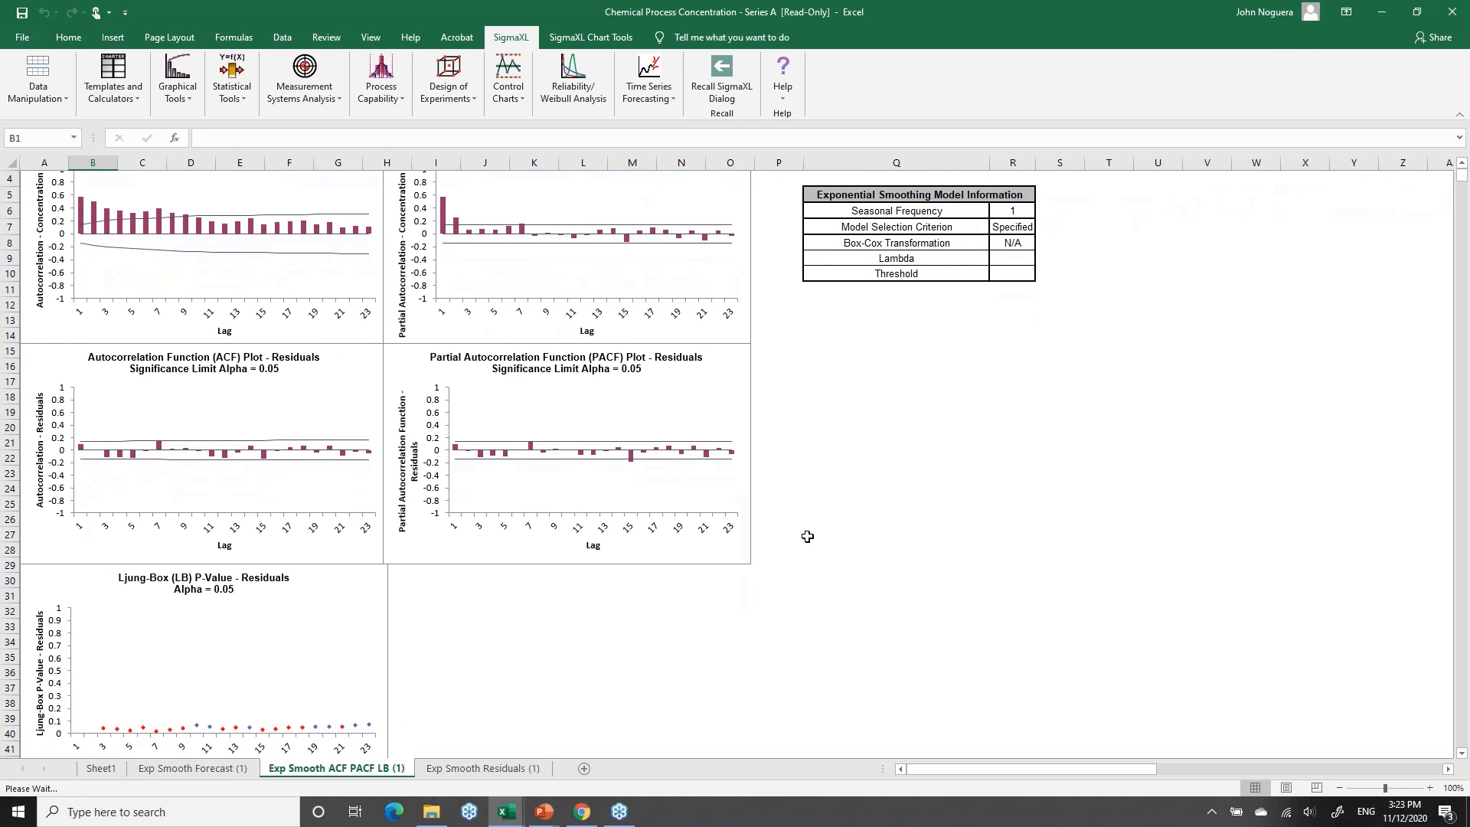
Compare the ACF and PACF plots of the concentration data with the residual plots and the Ljung-Box p-value chart
scroll(807, 536, up, 1)
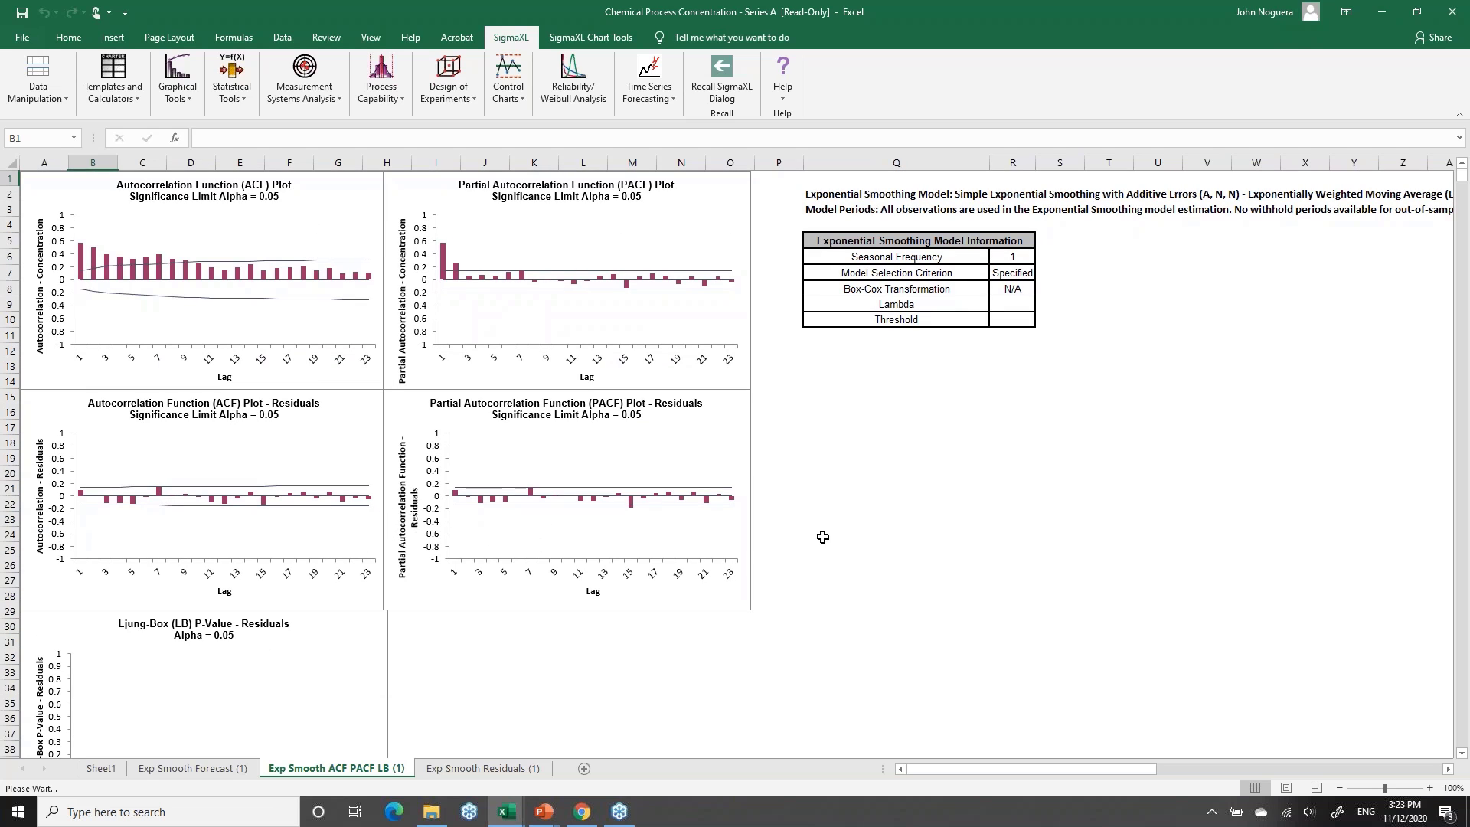
scroll(822, 537, down, 3)
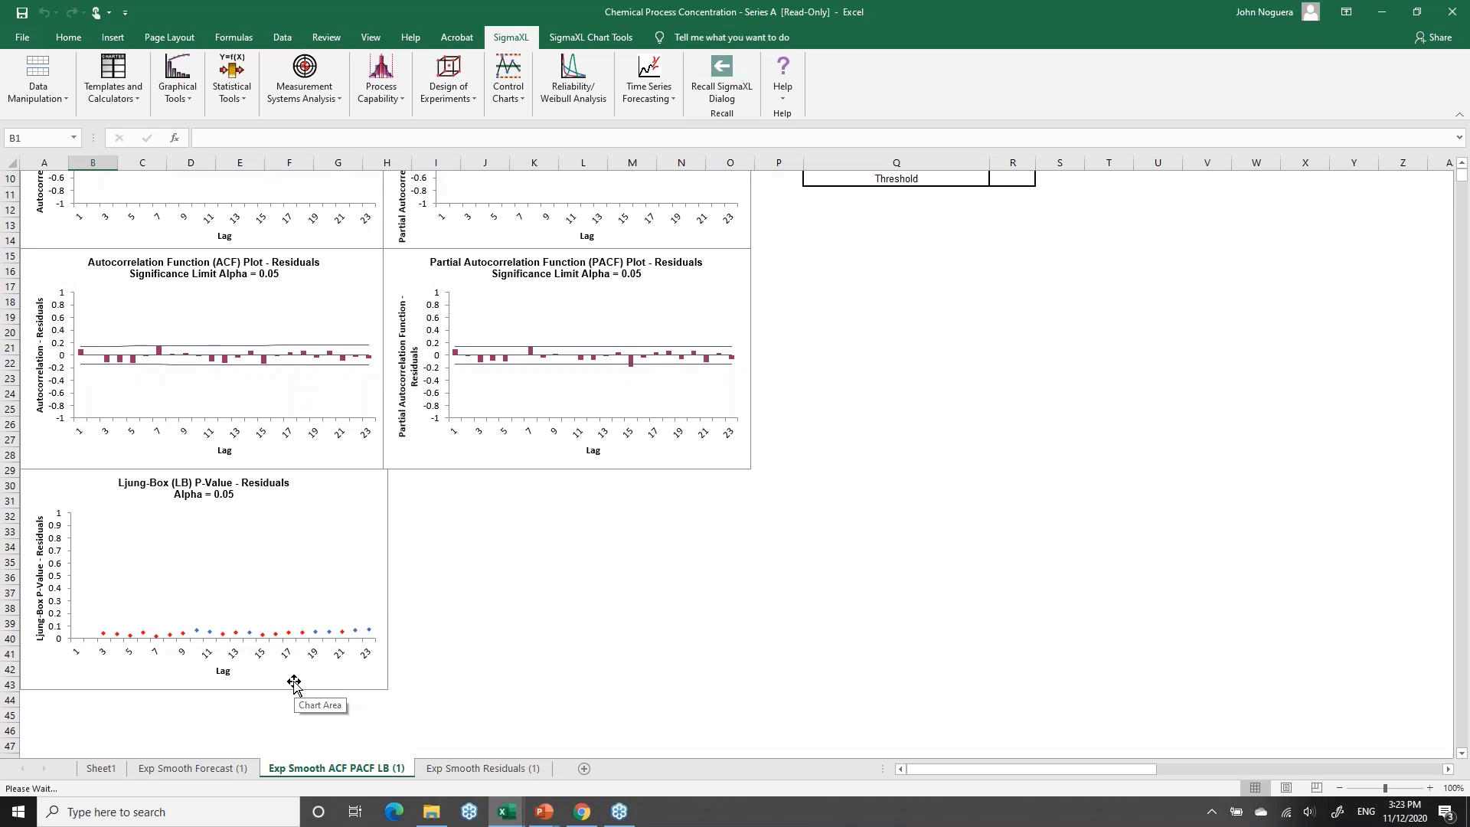
mouse_move(237, 639)
scroll(530, 562, up, 3)
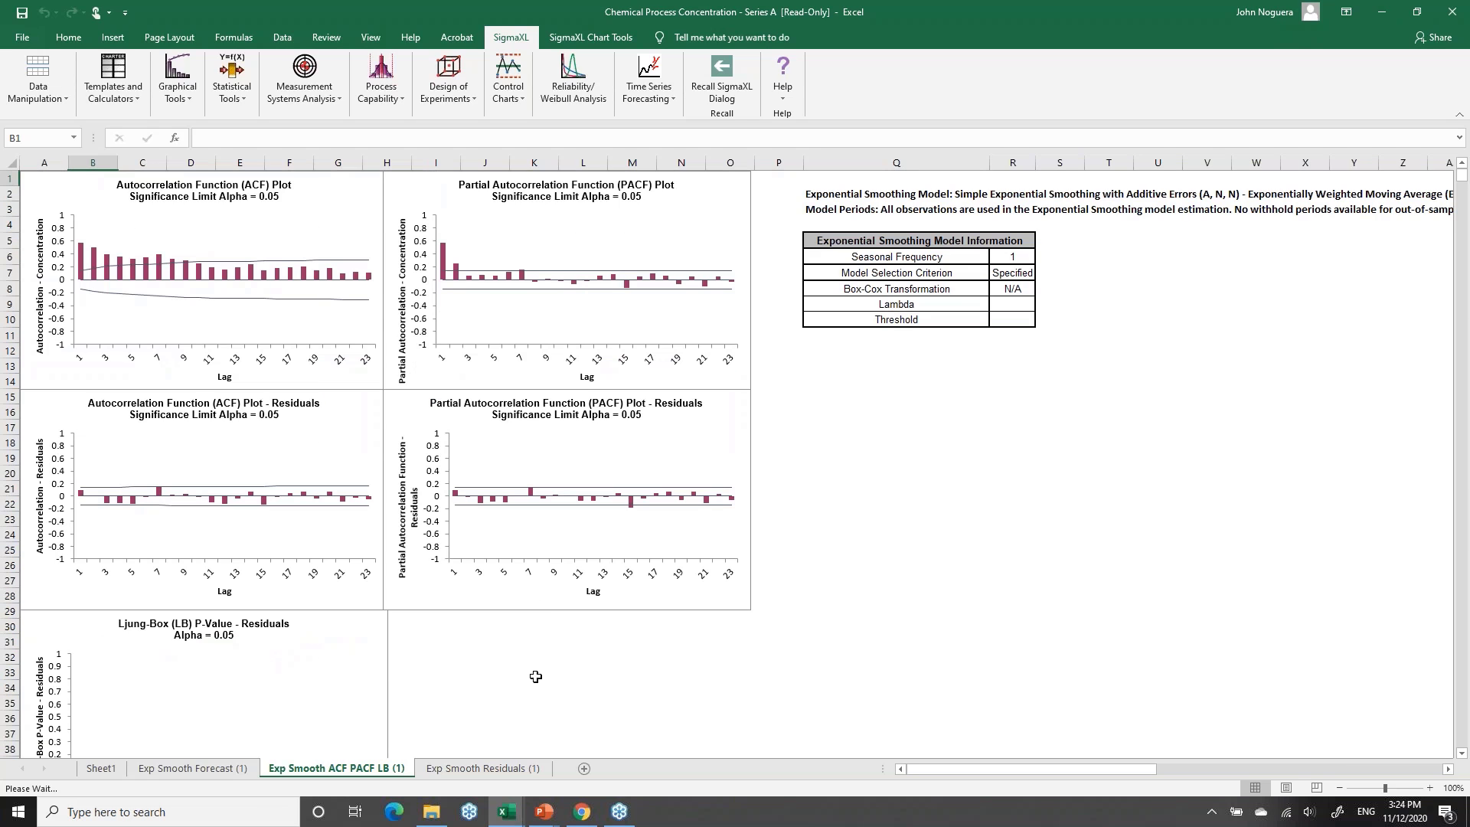
Switch to the PowerPoint slide show and read the slides from the Ljung-Box Test through the Example 1c Residuals slide
key(alt+Tab)
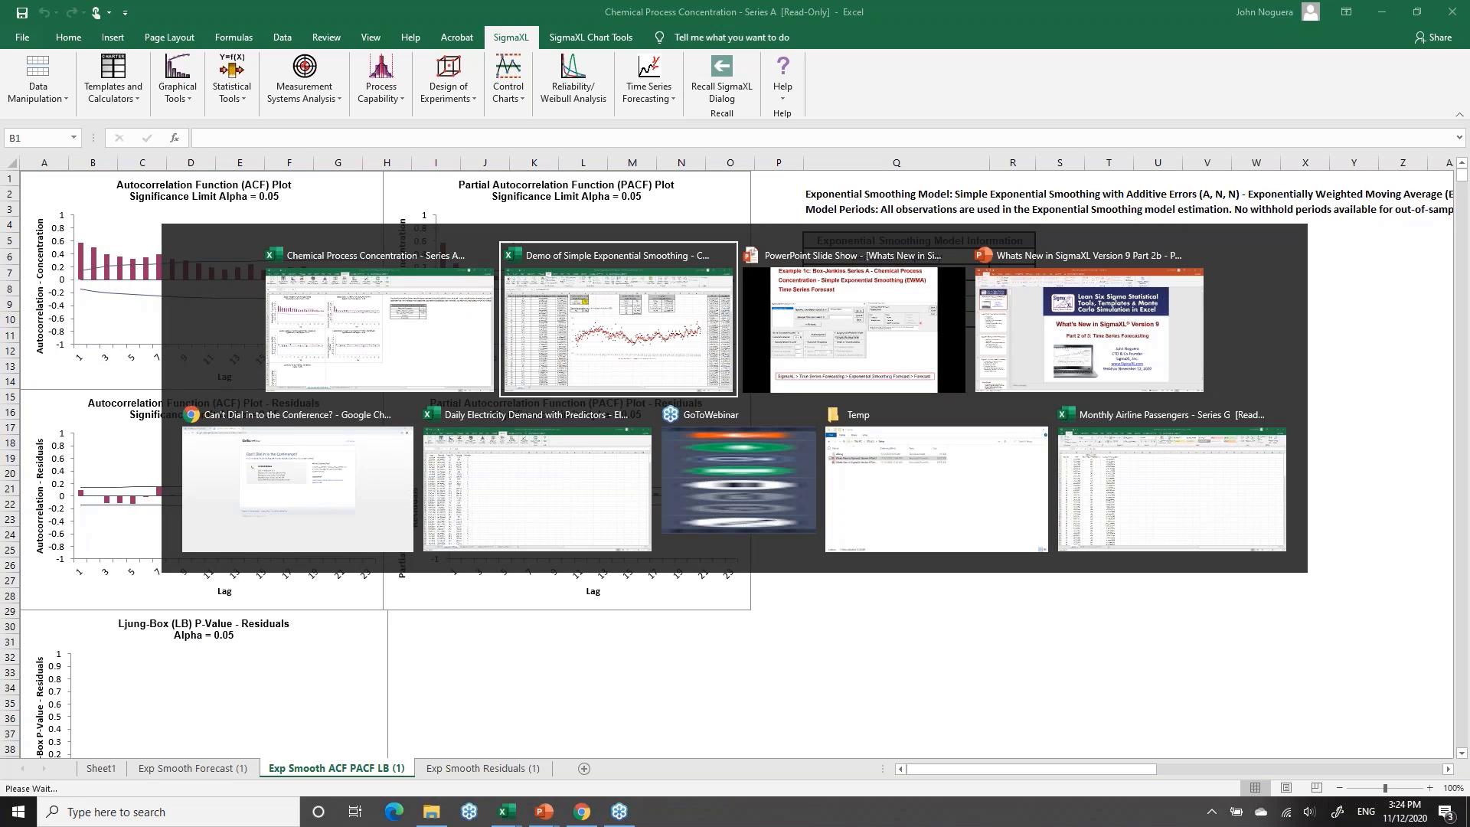
key(alt+Tab)
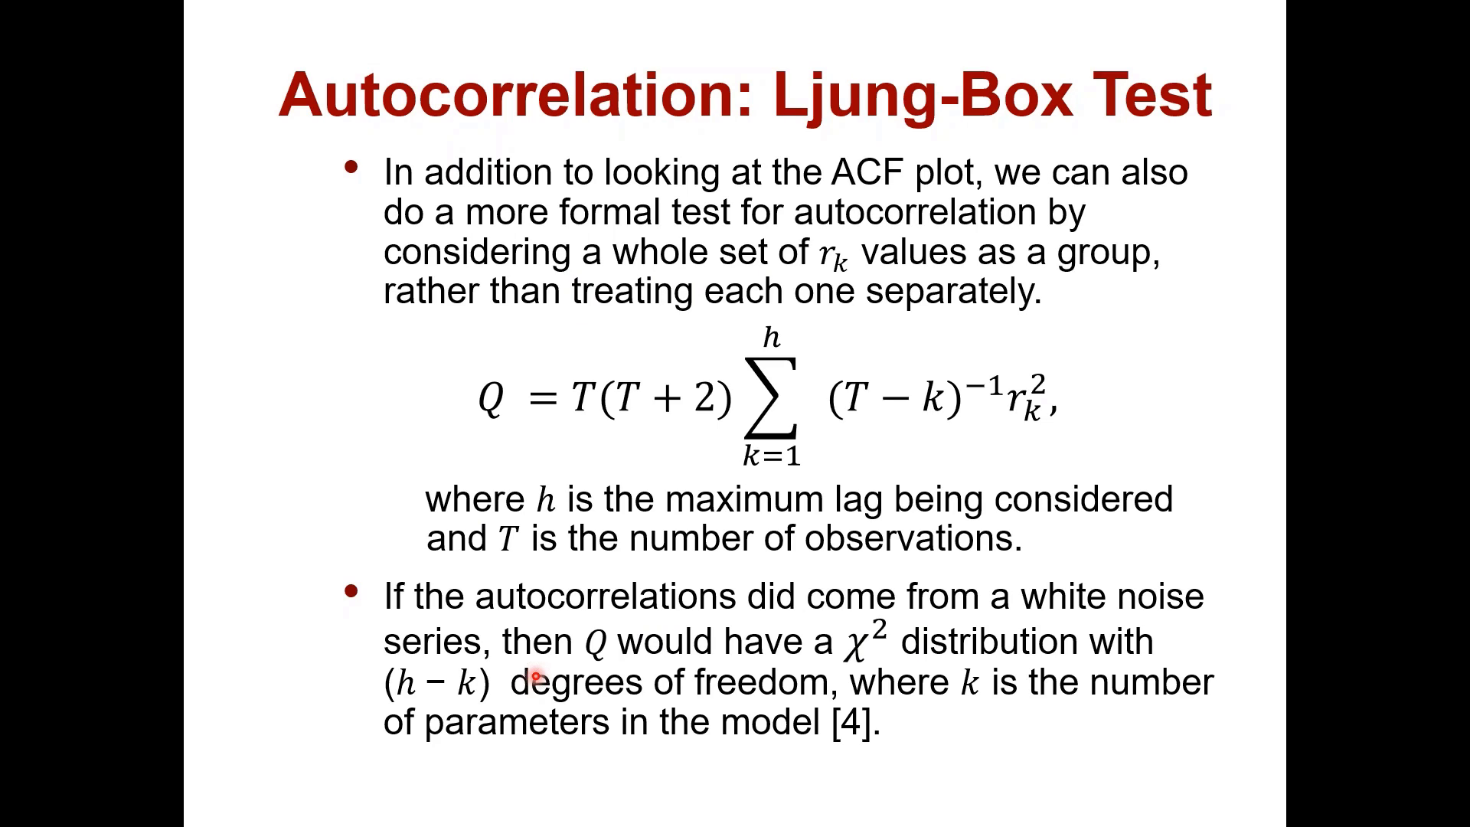
key(Right)
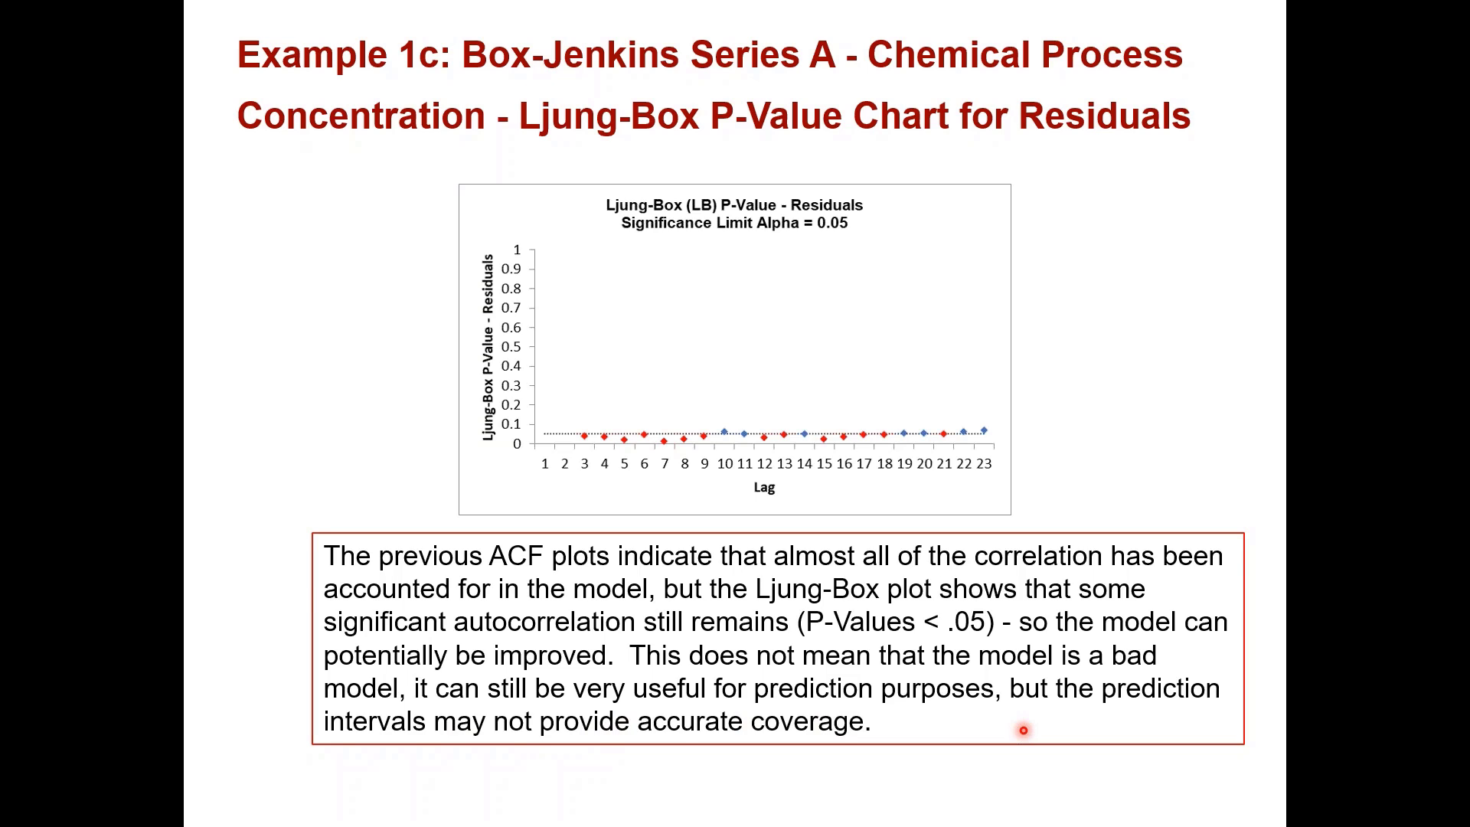
key(Right)
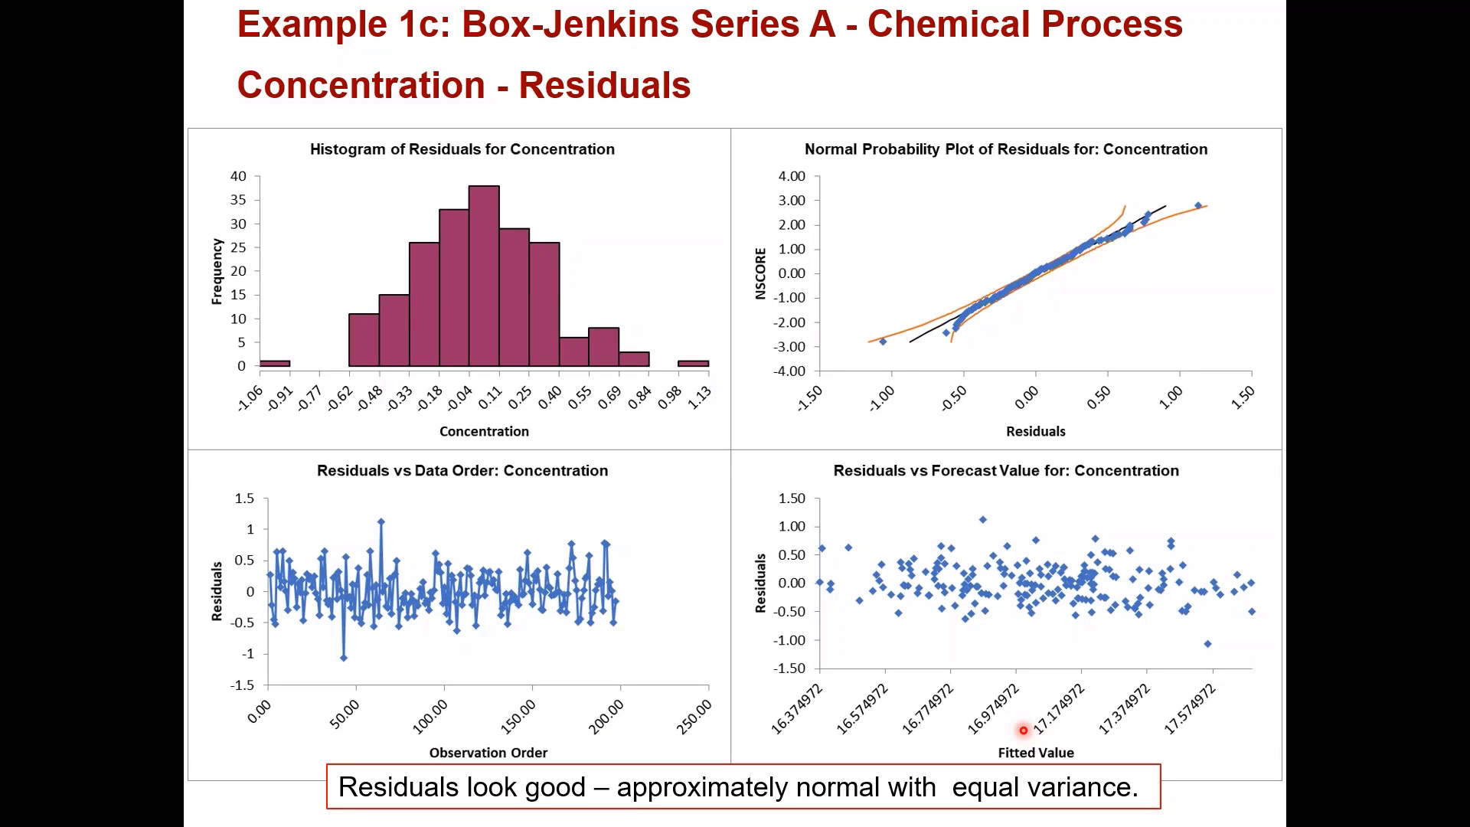
View the Exp Smooth Residuals (1) plots in Excel, and return to the PowerPoint slide show at the Example 1d slide
key(alt+Tab)
key(alt+Tab)
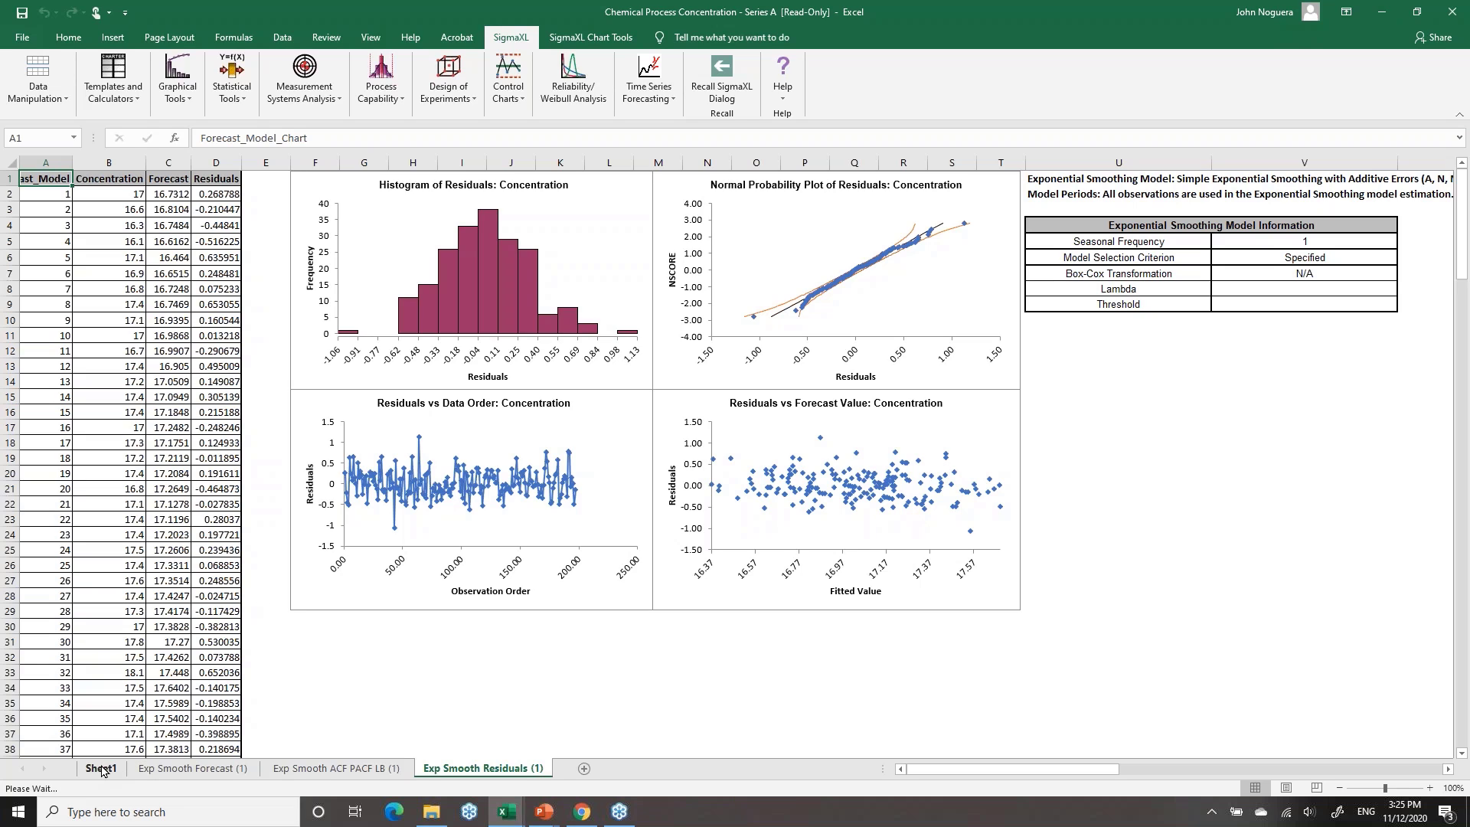
key(alt+Tab)
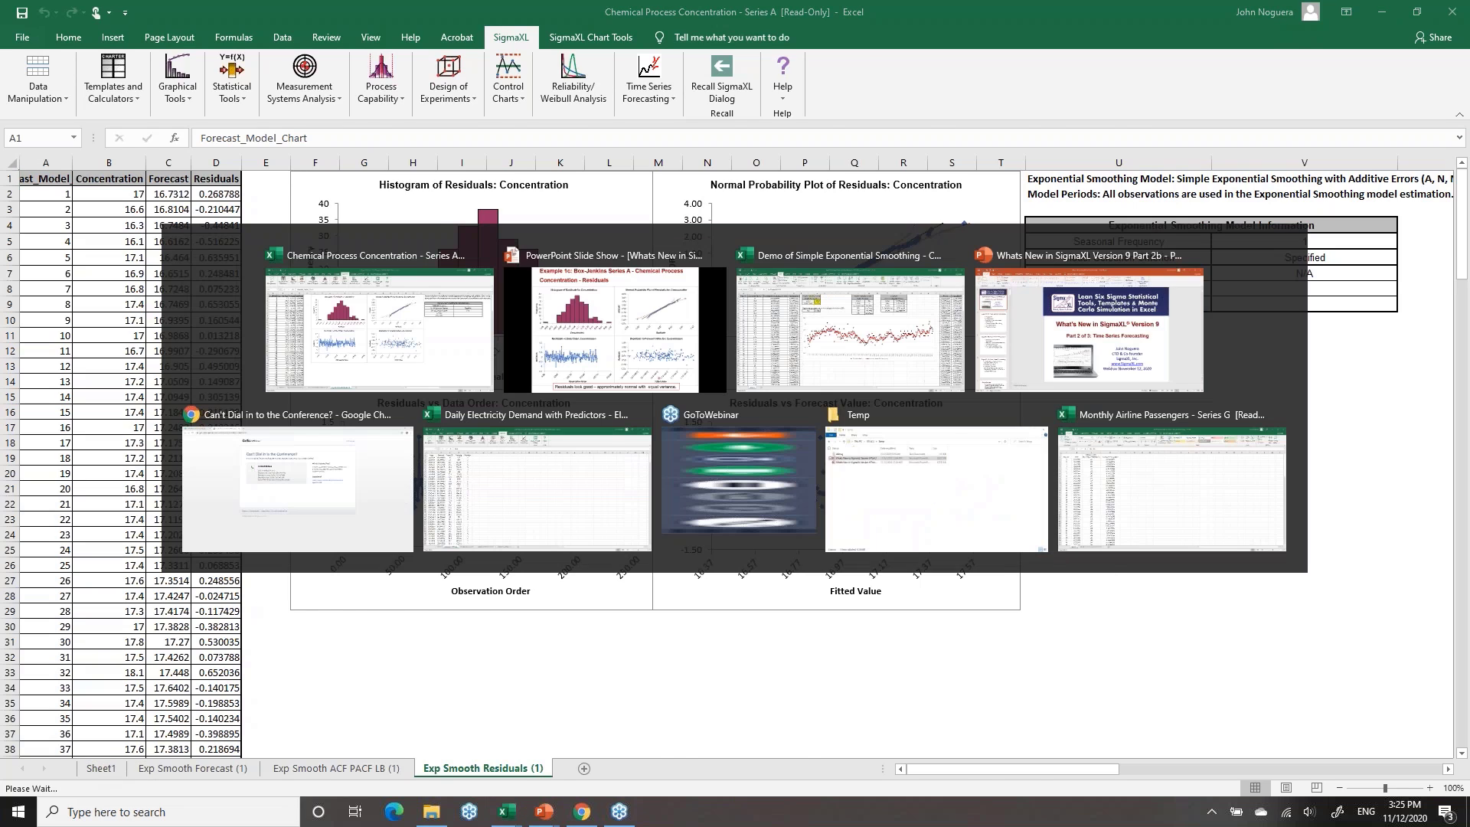
key(Right)
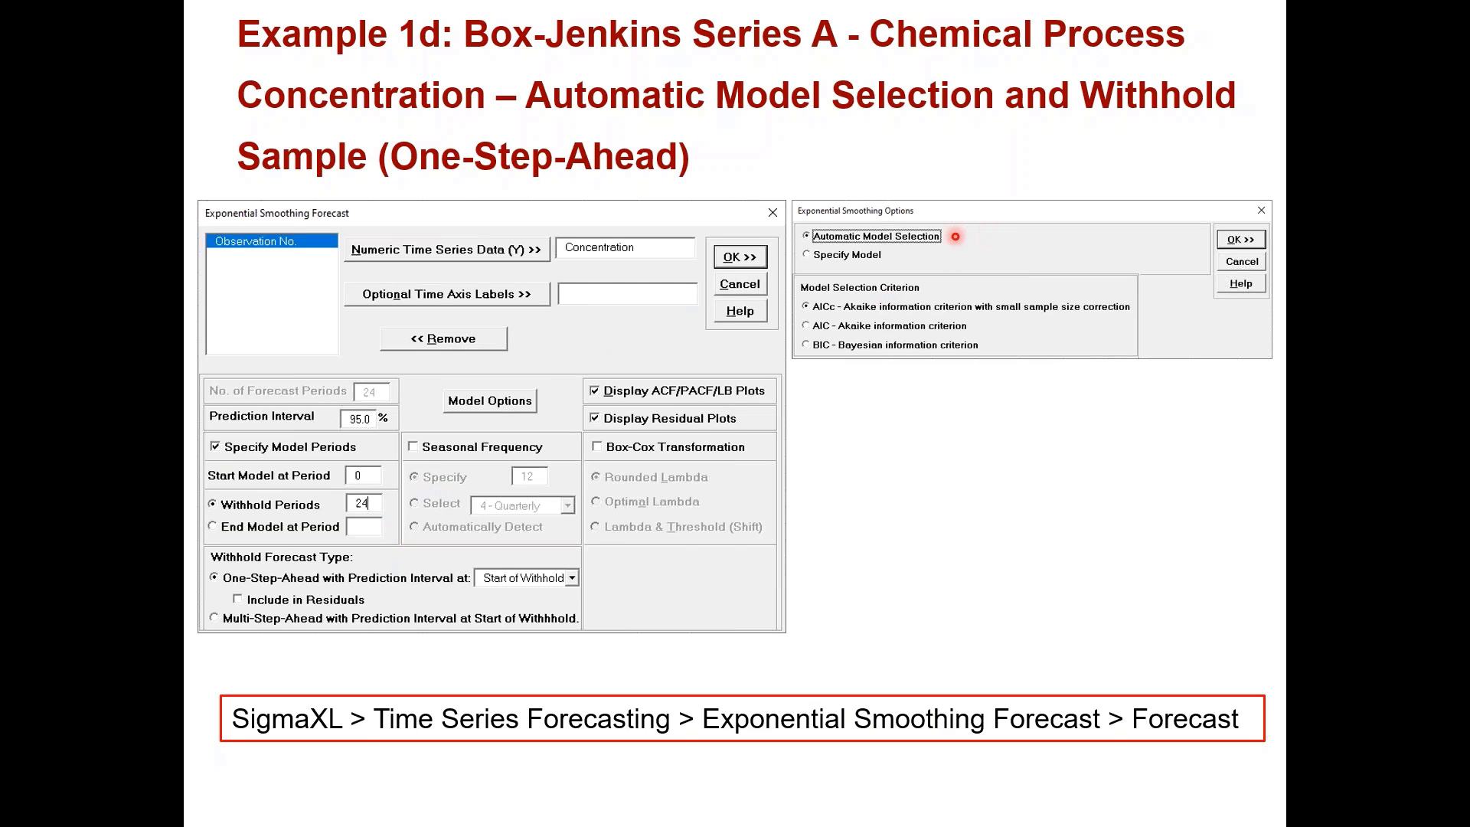
In Excel, start an Exponential Smoothing Forecast on the Sheet1 data with Concentration as the Numeric Time Series Data (Y)
key(alt+Tab)
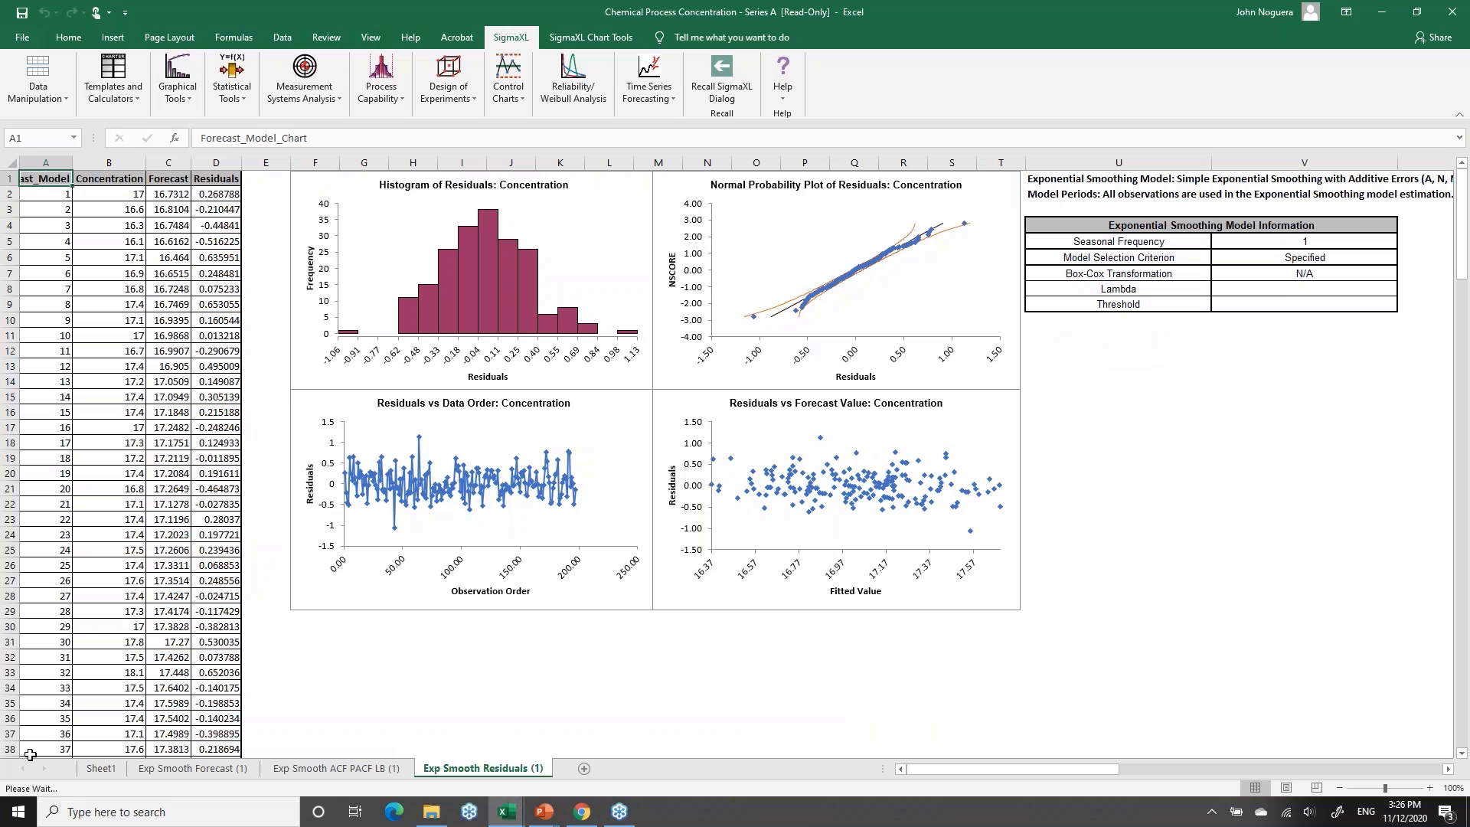
click(96, 769)
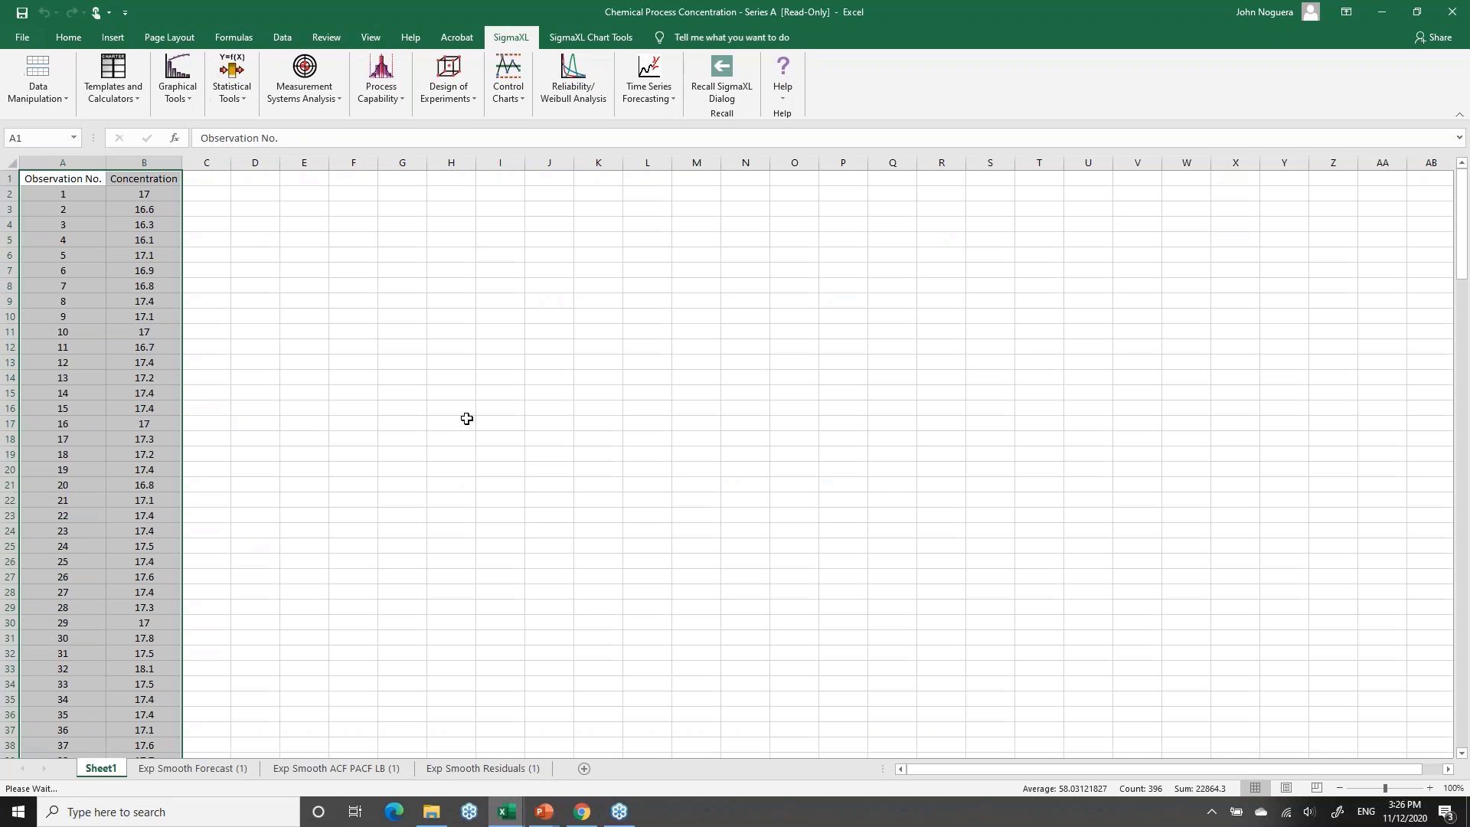
click(648, 98)
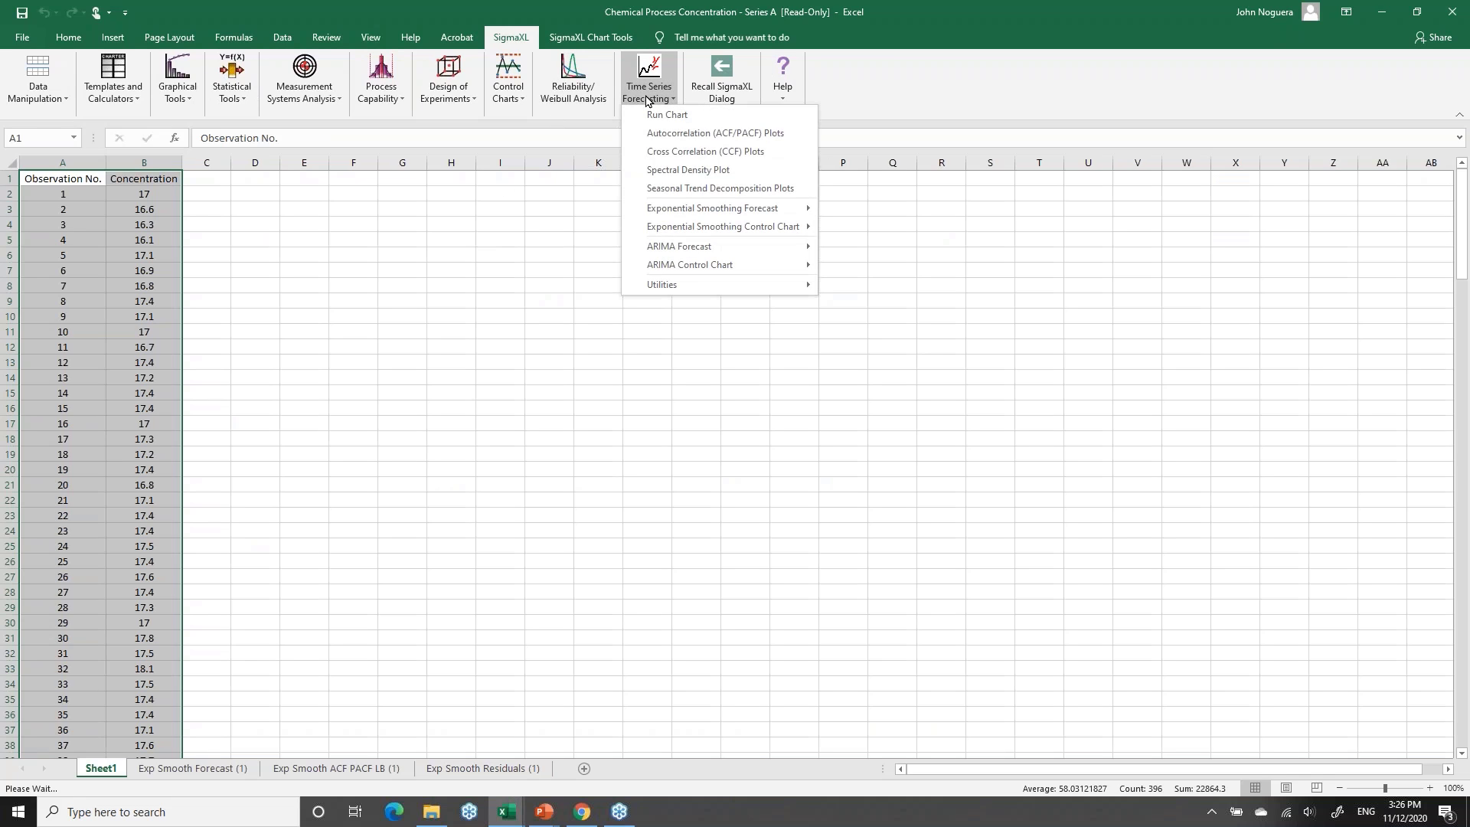
mouse_move(666, 211)
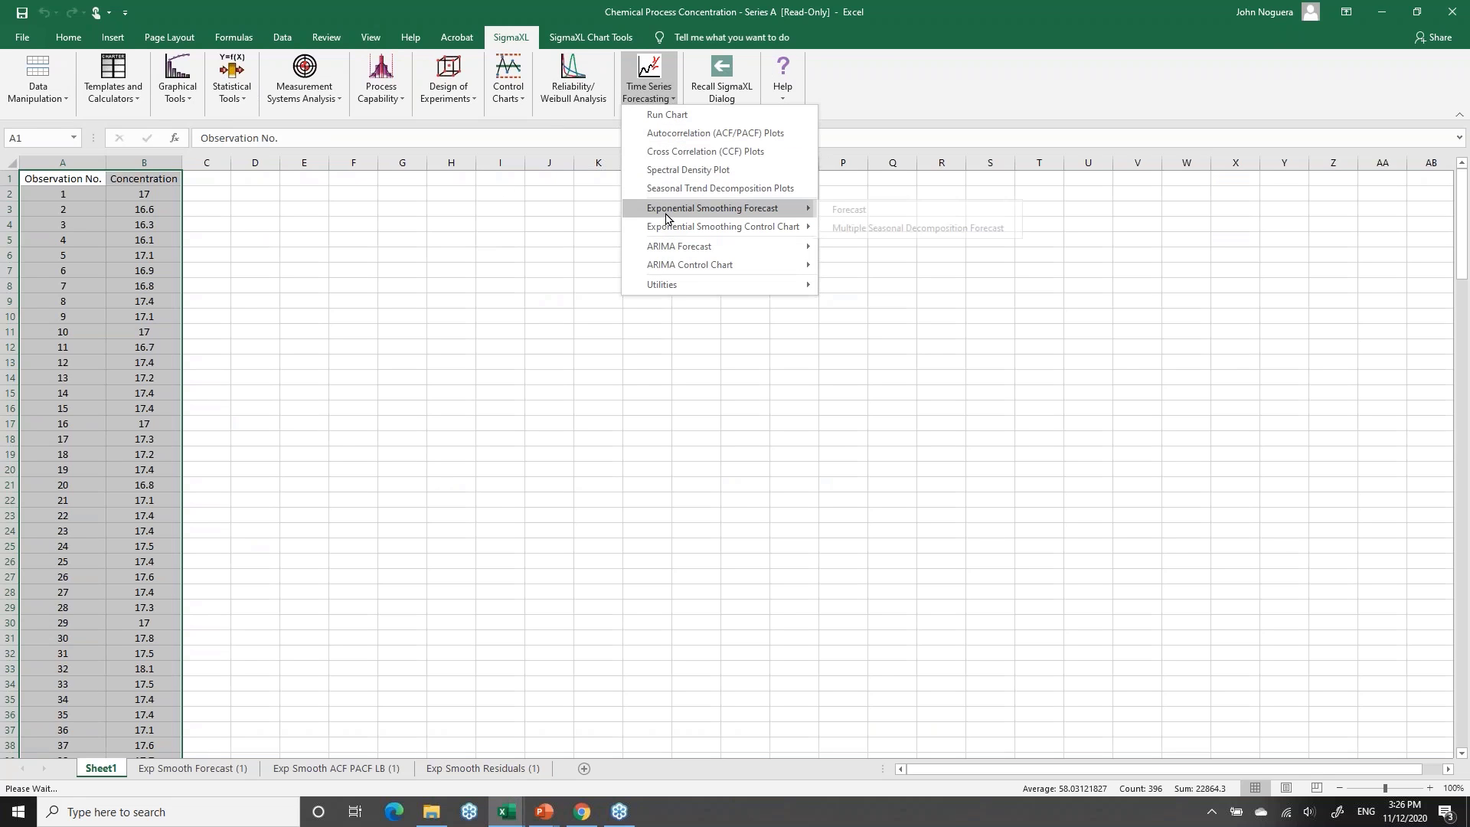
click(880, 213)
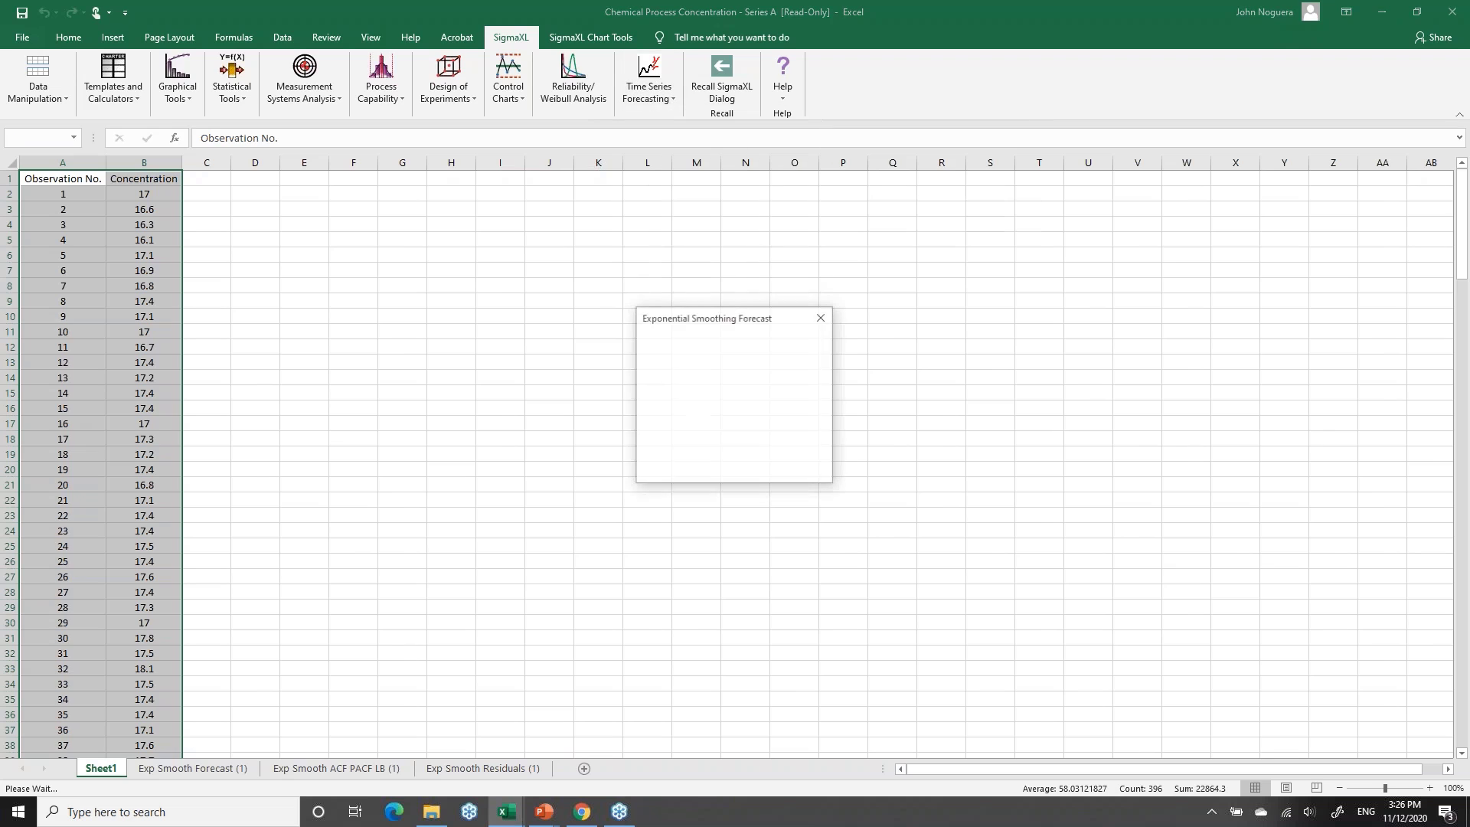
click(792, 468)
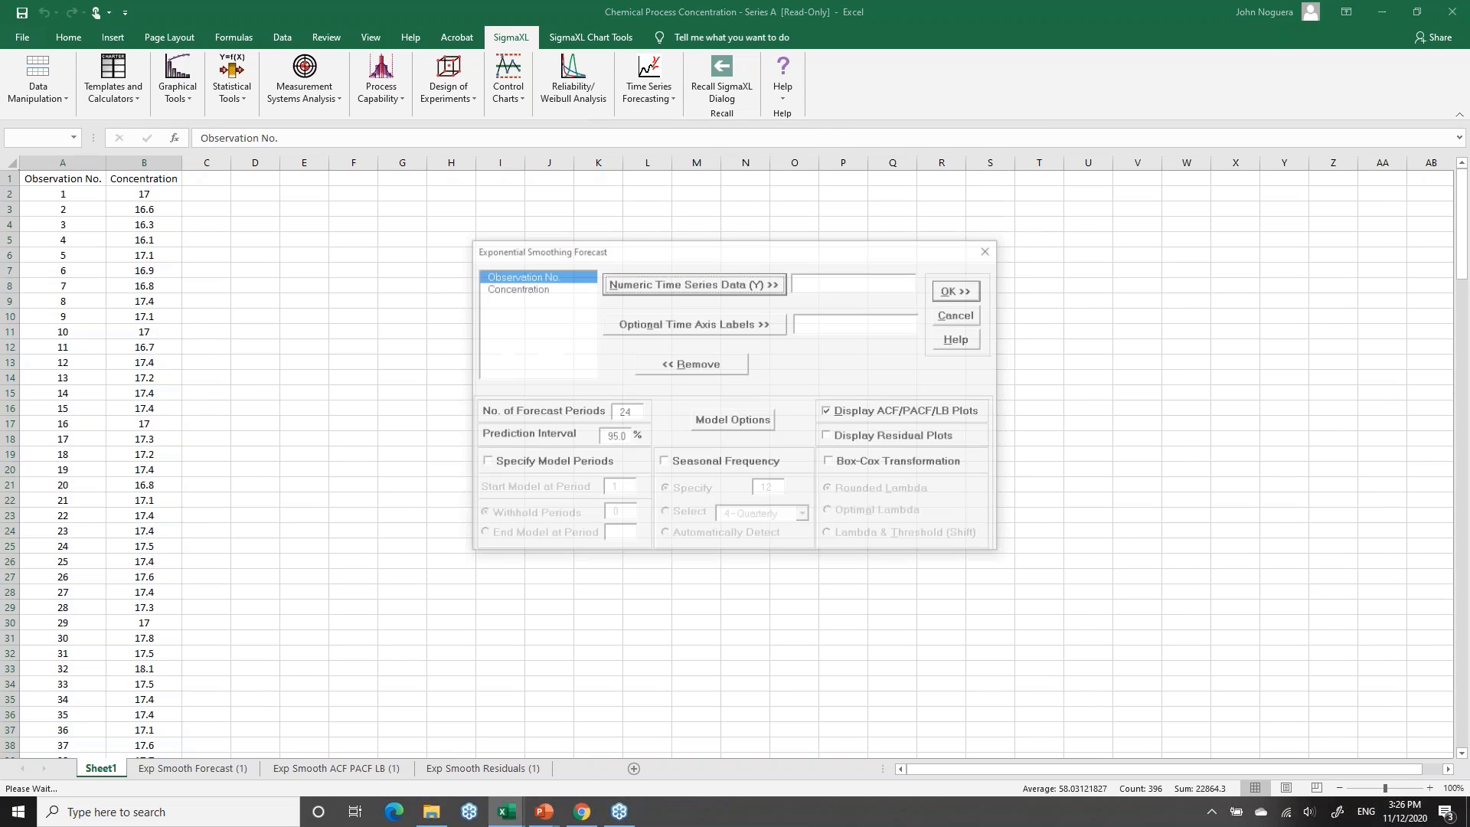
click(531, 288)
click(690, 284)
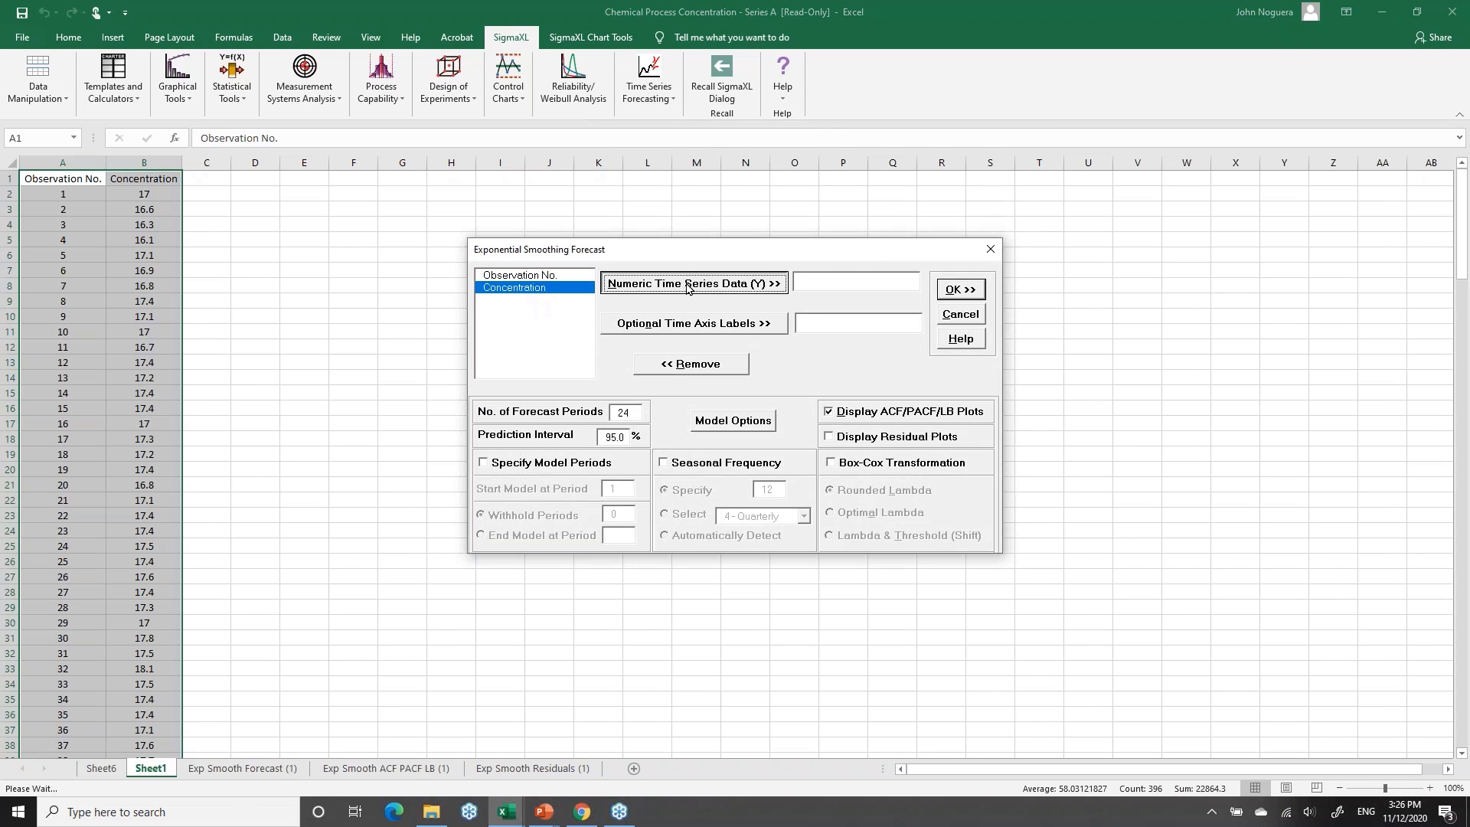
Specify the model periods with 24 withhold periods and generate the one-step-ahead Concentration forecast
click(548, 464)
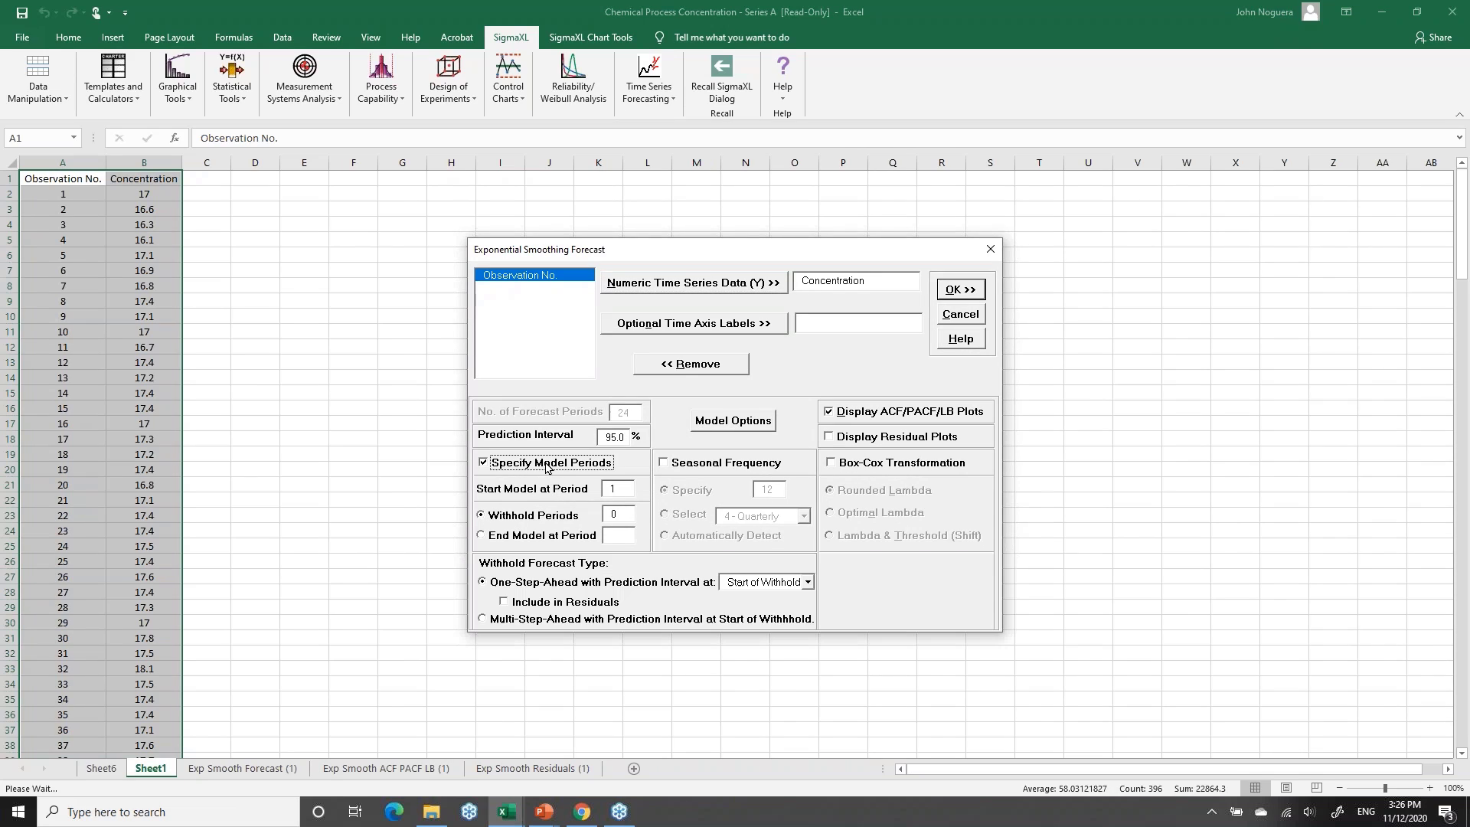
click(624, 519)
text(24)
click(976, 295)
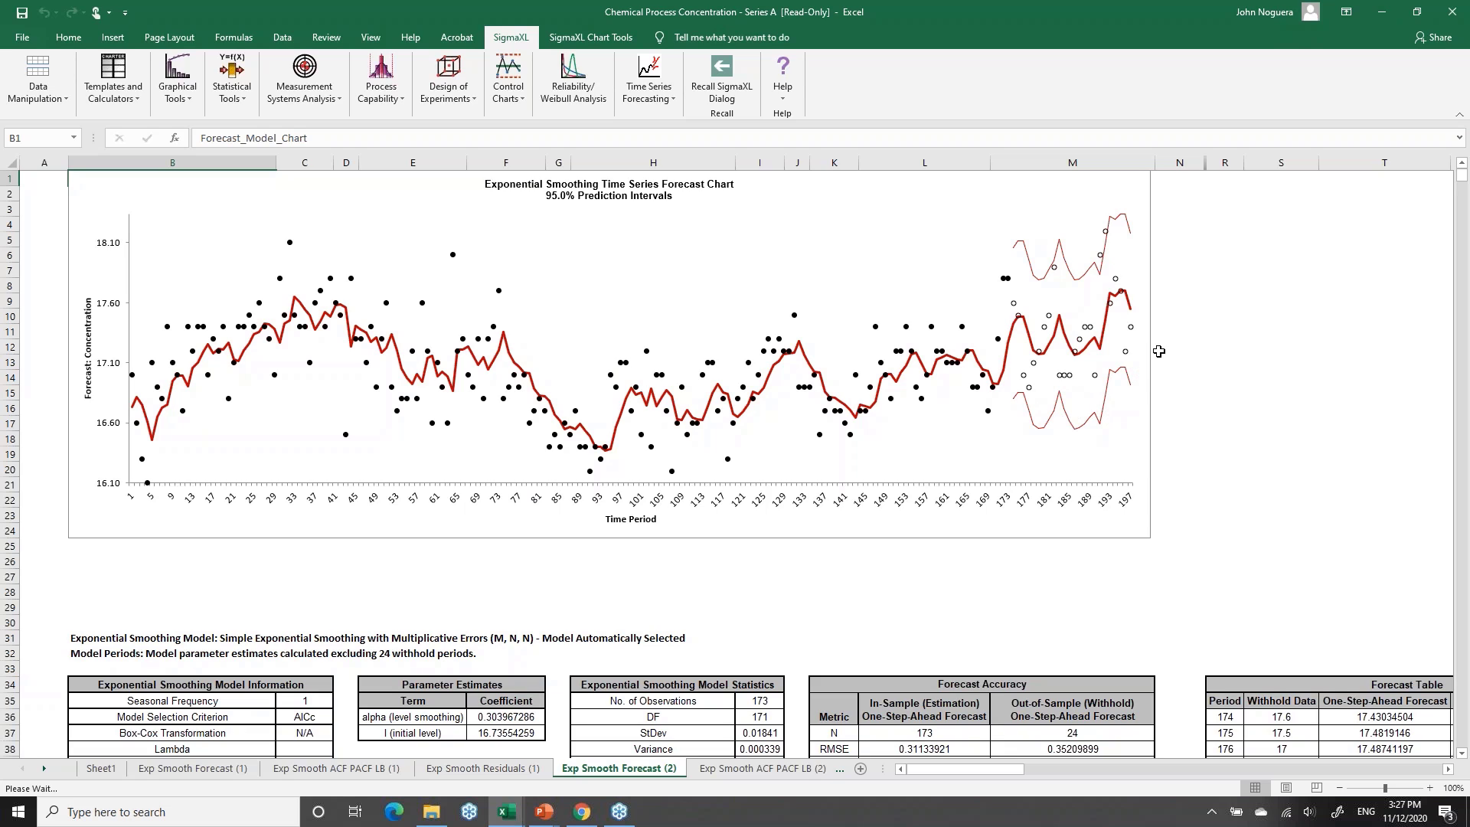
Review the Exp Smooth Forecast (2) chart with its withhold period, parameter estimates, model statistics and forecast accuracy tables
scroll(1187, 359, down, 3)
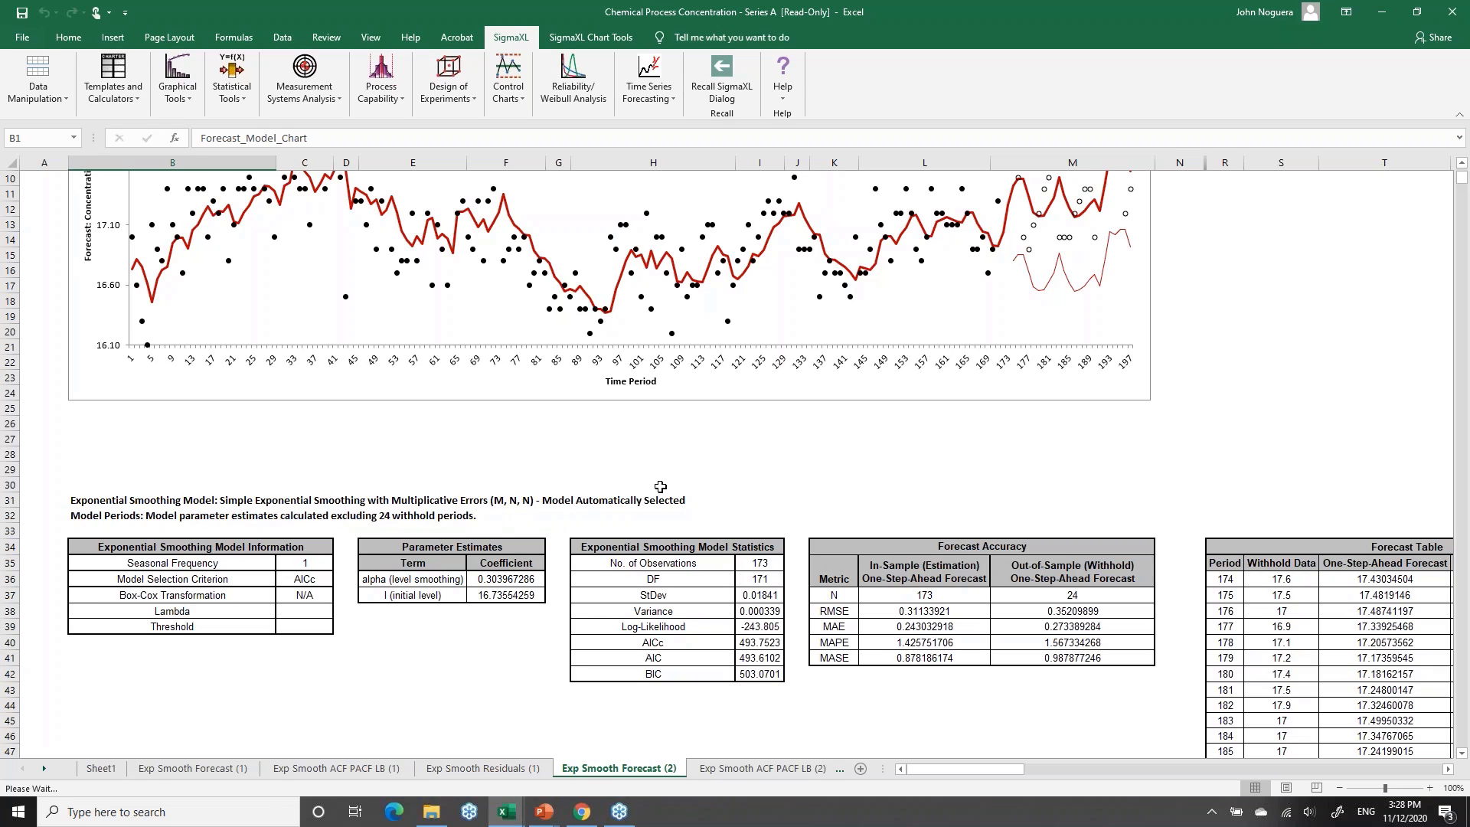
scroll(885, 452, up, 3)
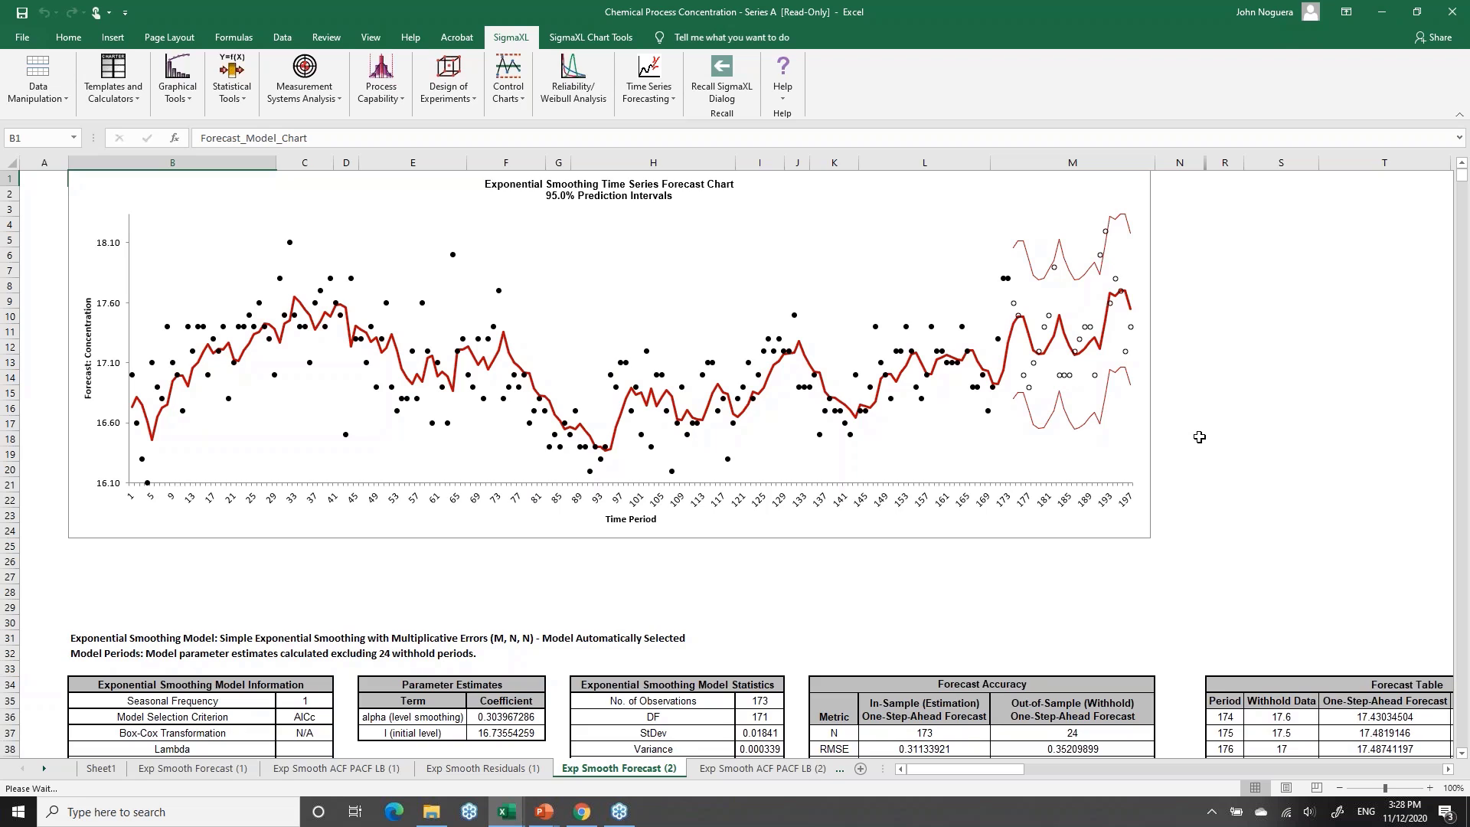
scroll(1199, 436, down, 2)
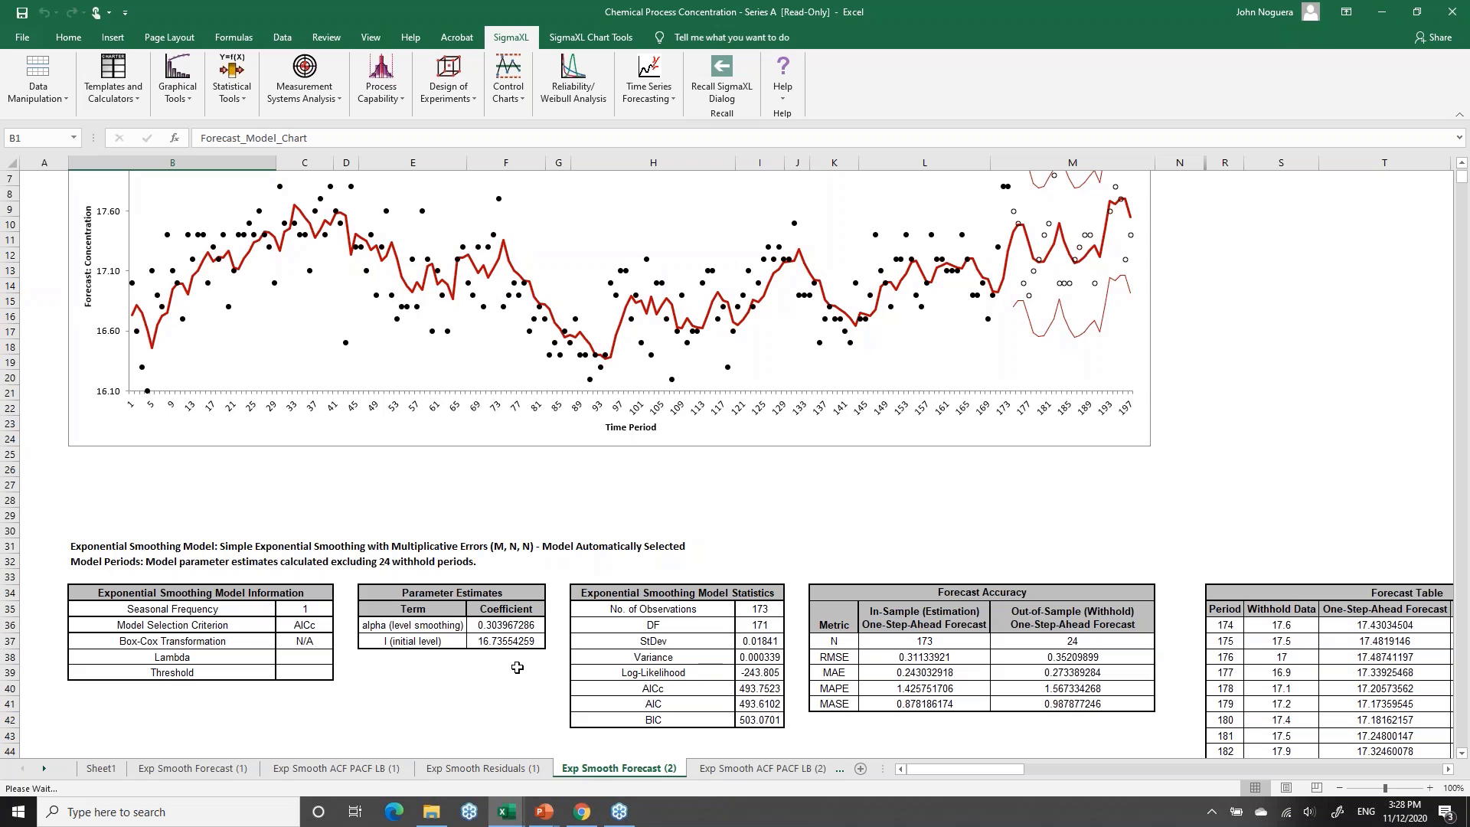
Switch to the PowerPoint slide show and advance to the Example 2a Monthly Airline Passengers run chart slide
key(alt+Tab)
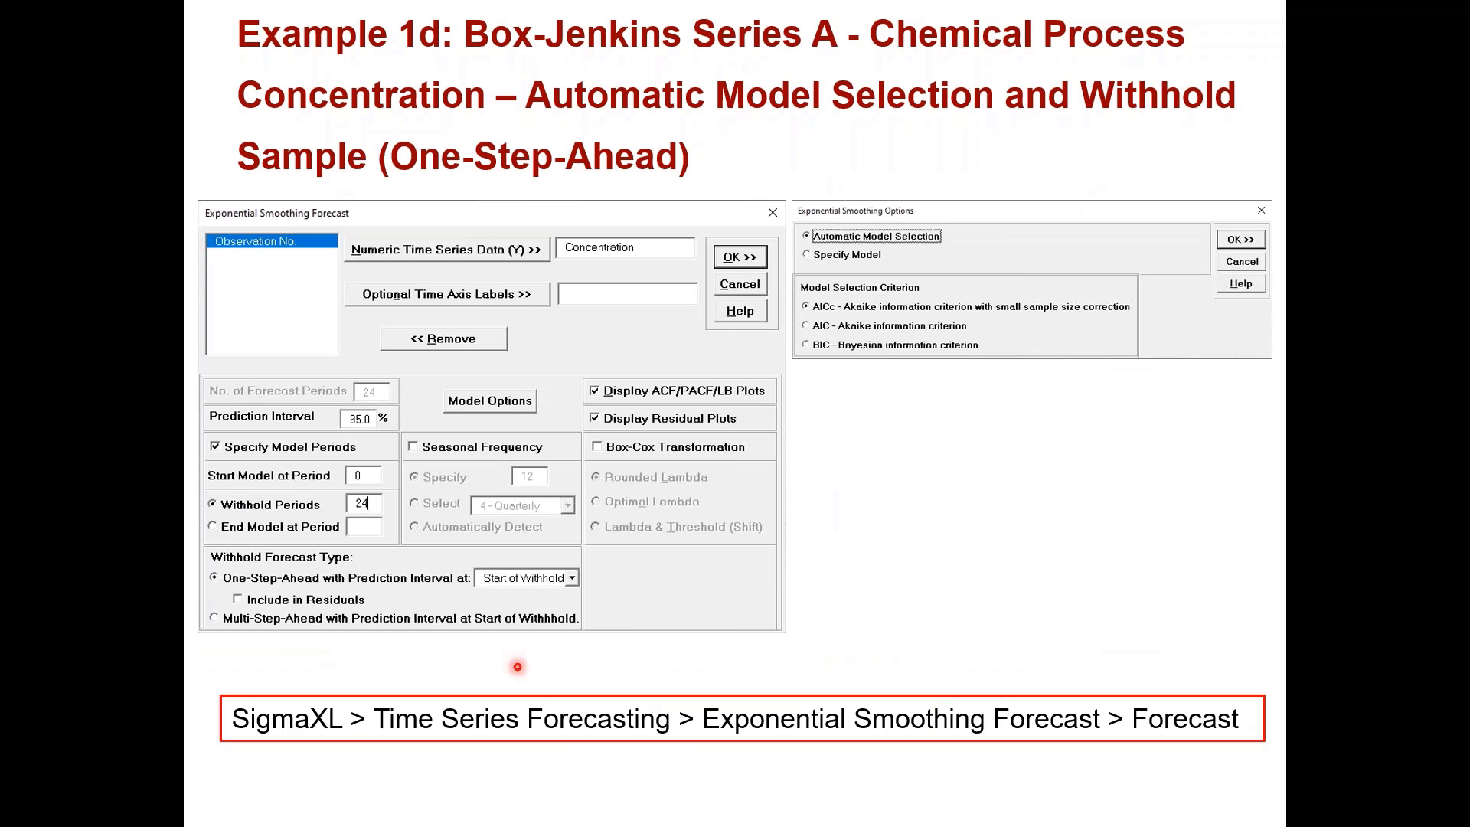
key(Right)
key(Right)
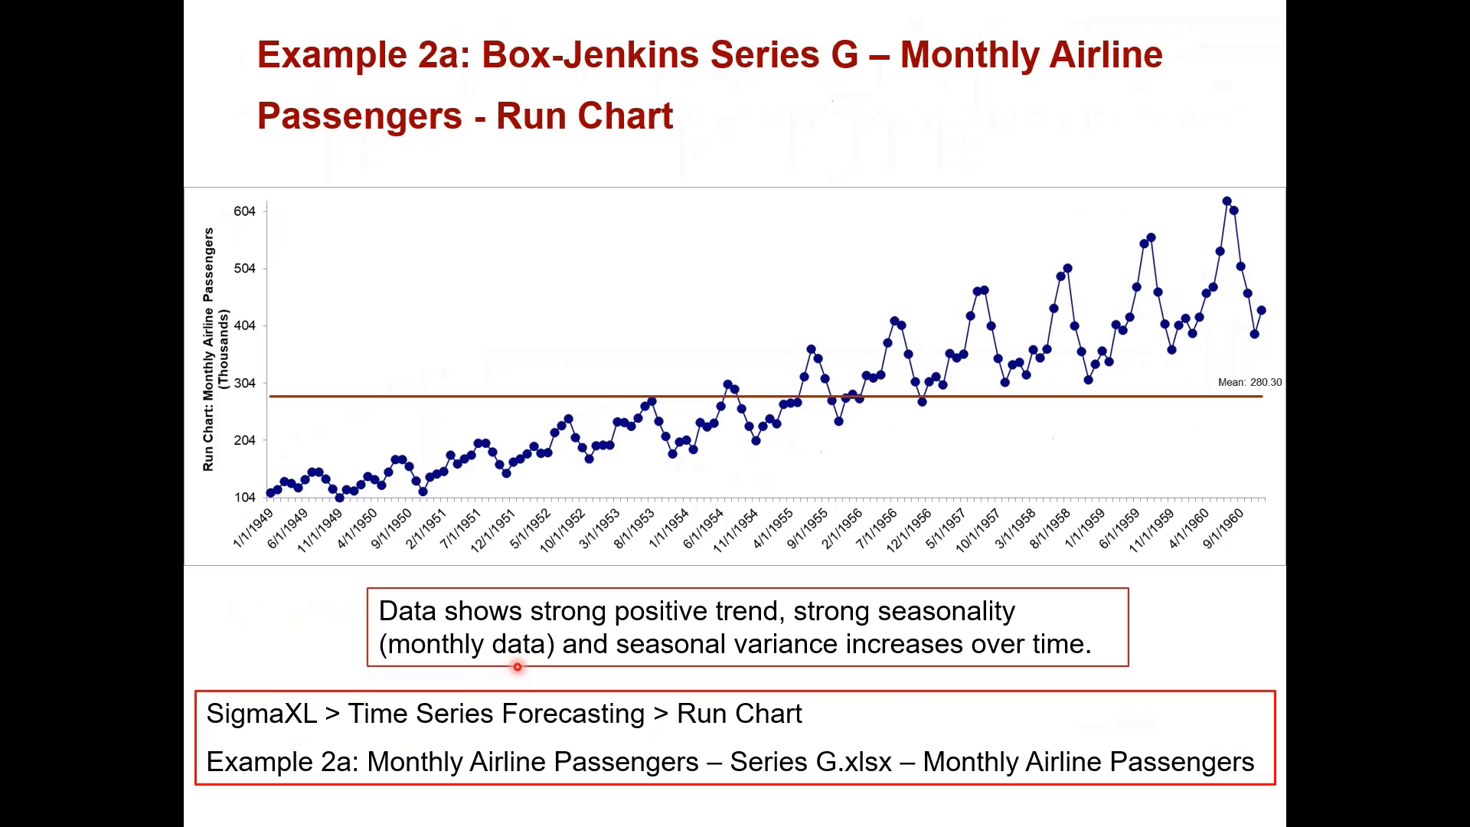
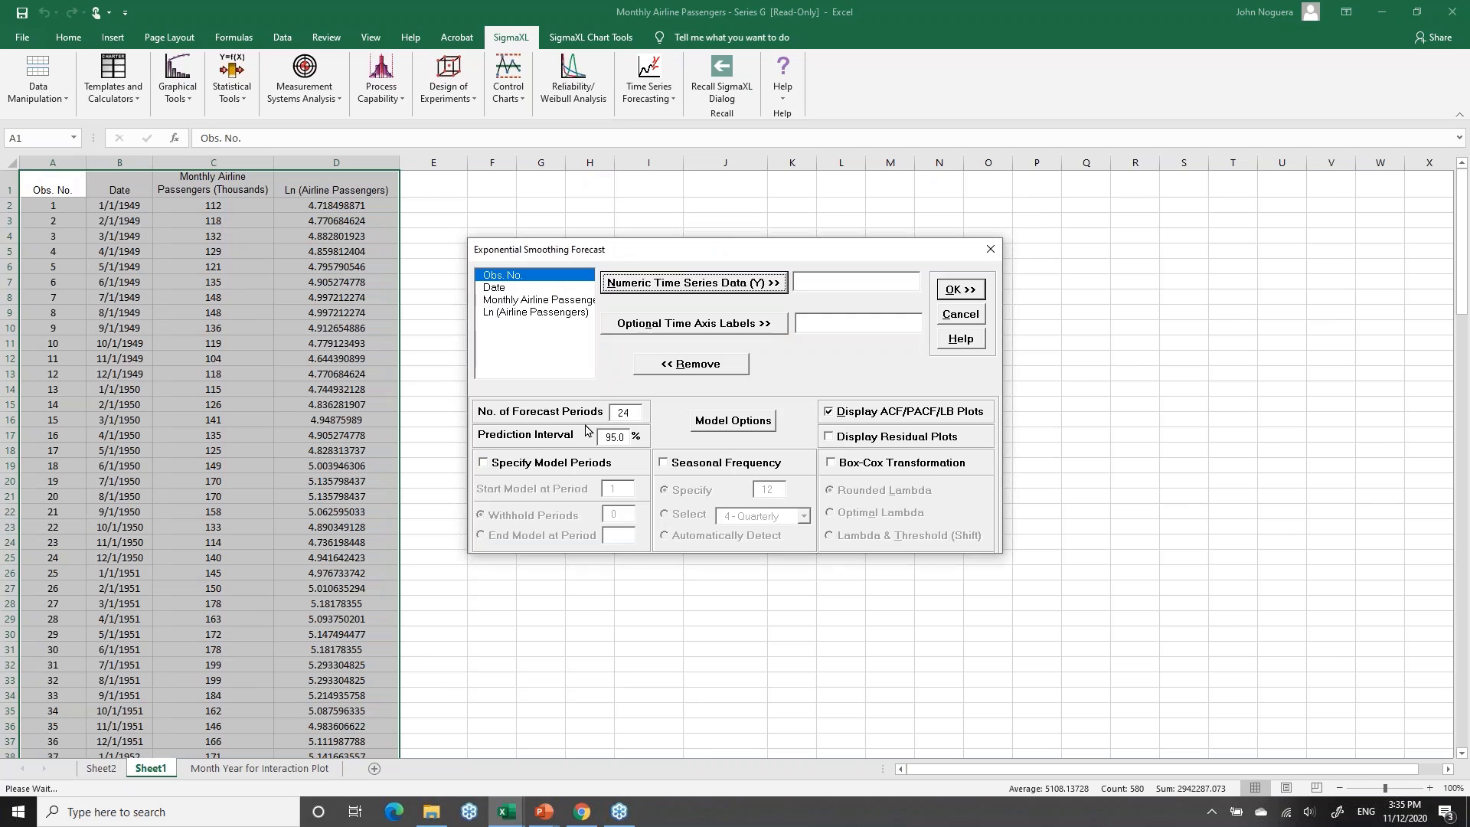
Assign Monthly Airline Passengers as the Numeric Time Series Data (Y) and Date as the Optional Time Axis Labels
click(520, 300)
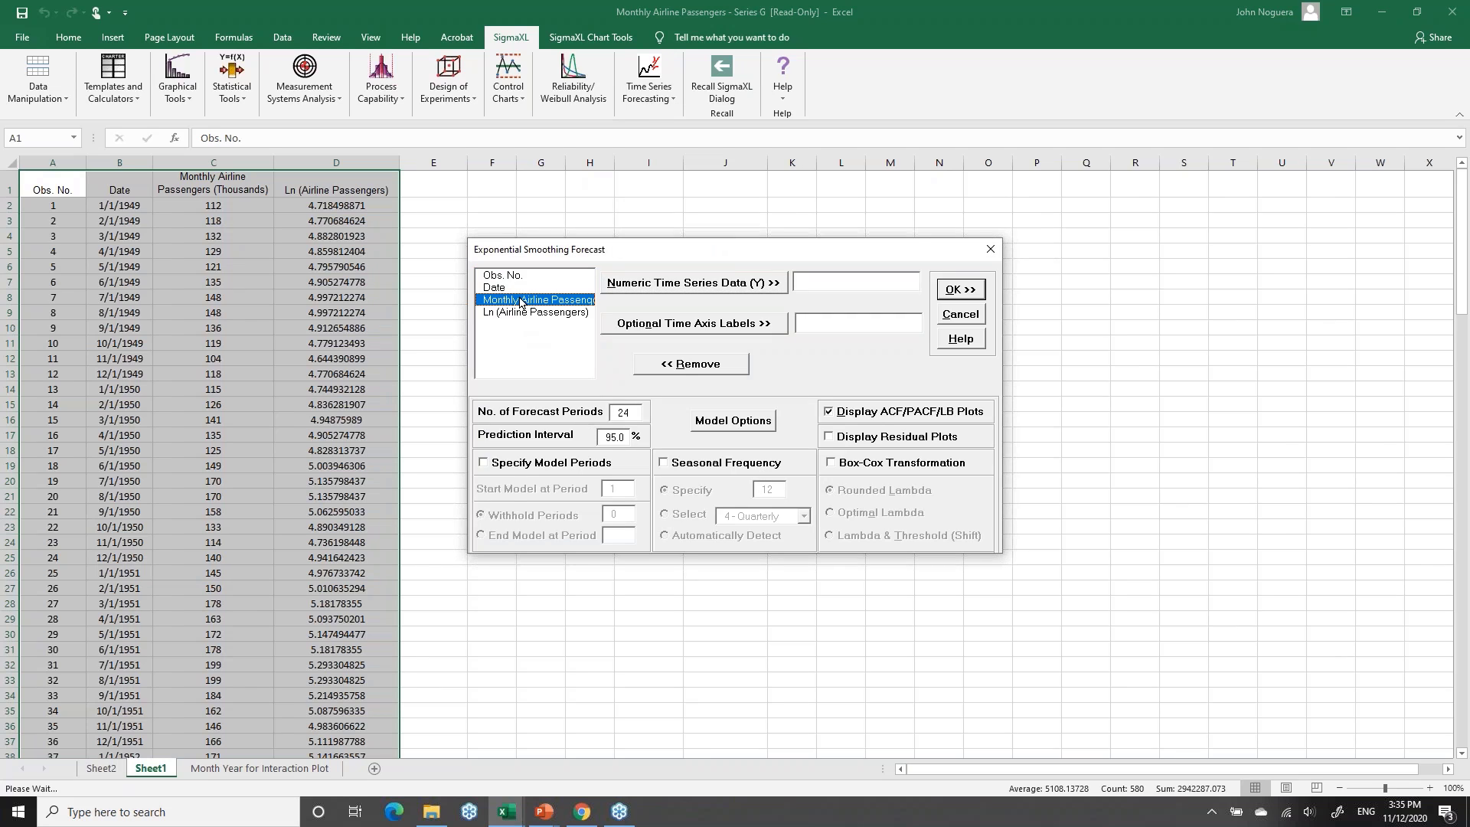
click(648, 284)
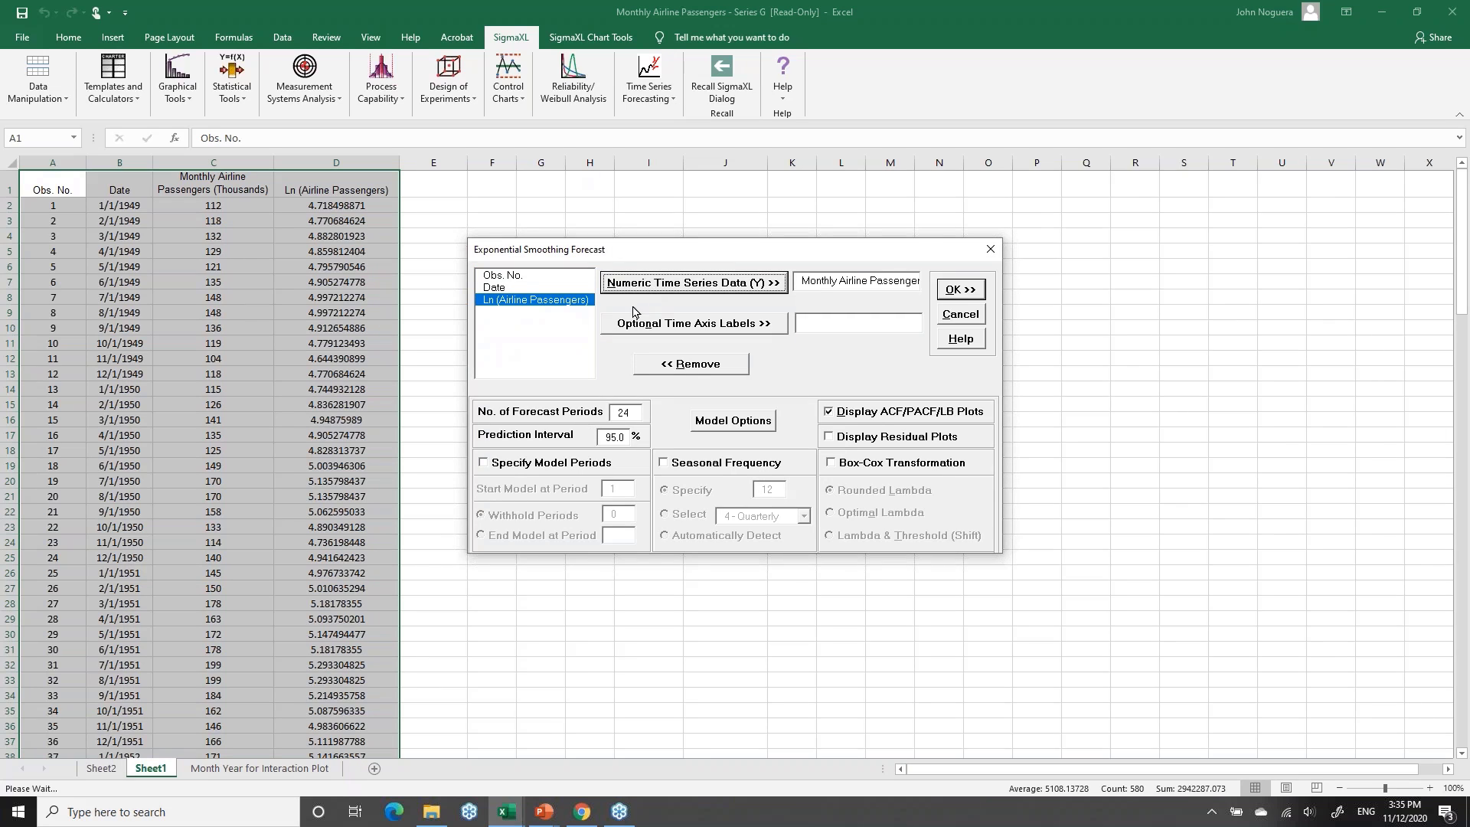
click(519, 289)
click(657, 325)
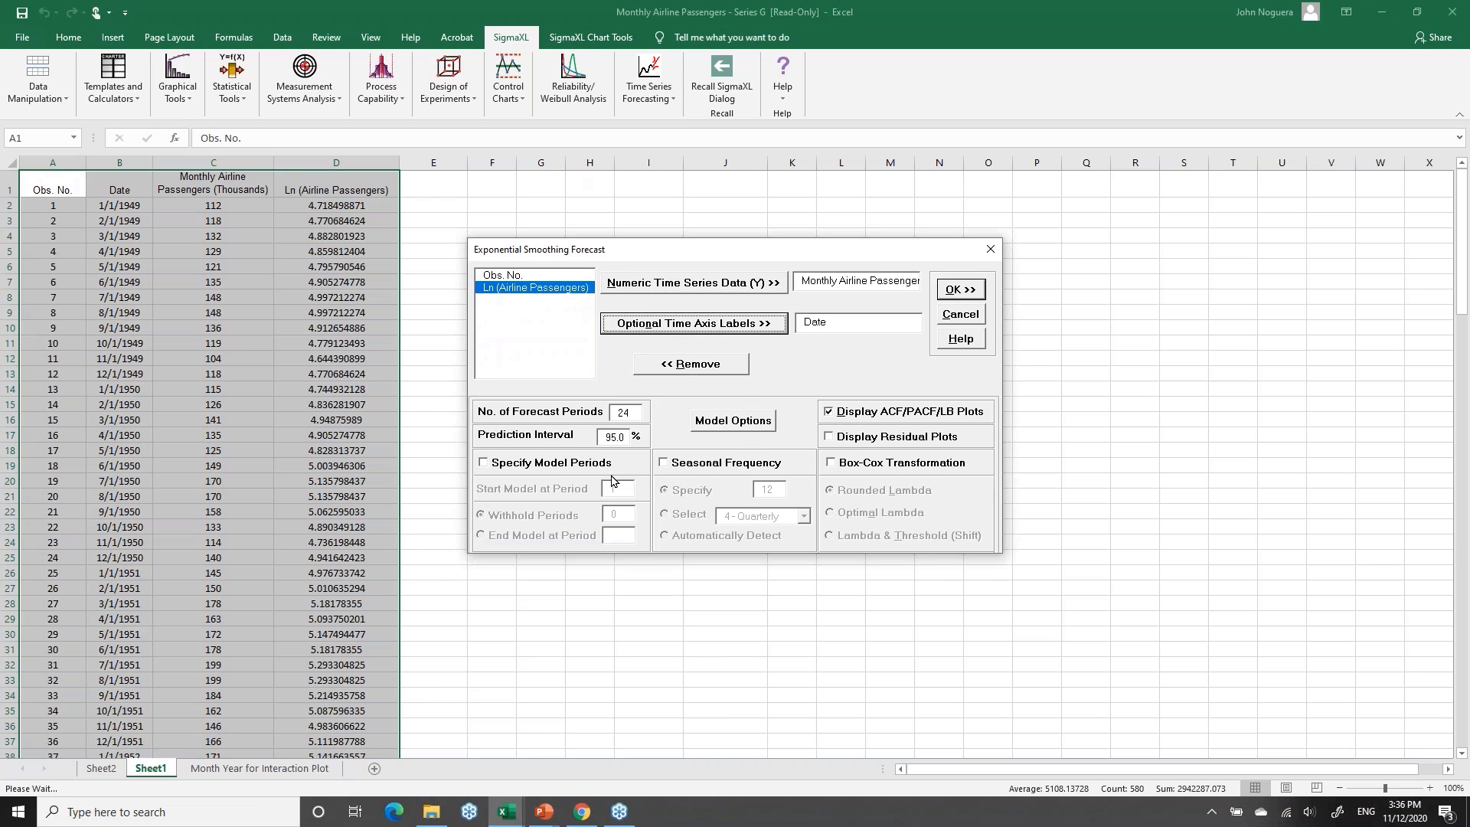
Specify 24 withhold periods with a multi-step-ahead forecast, and enable a specified seasonal frequency of 12
click(587, 466)
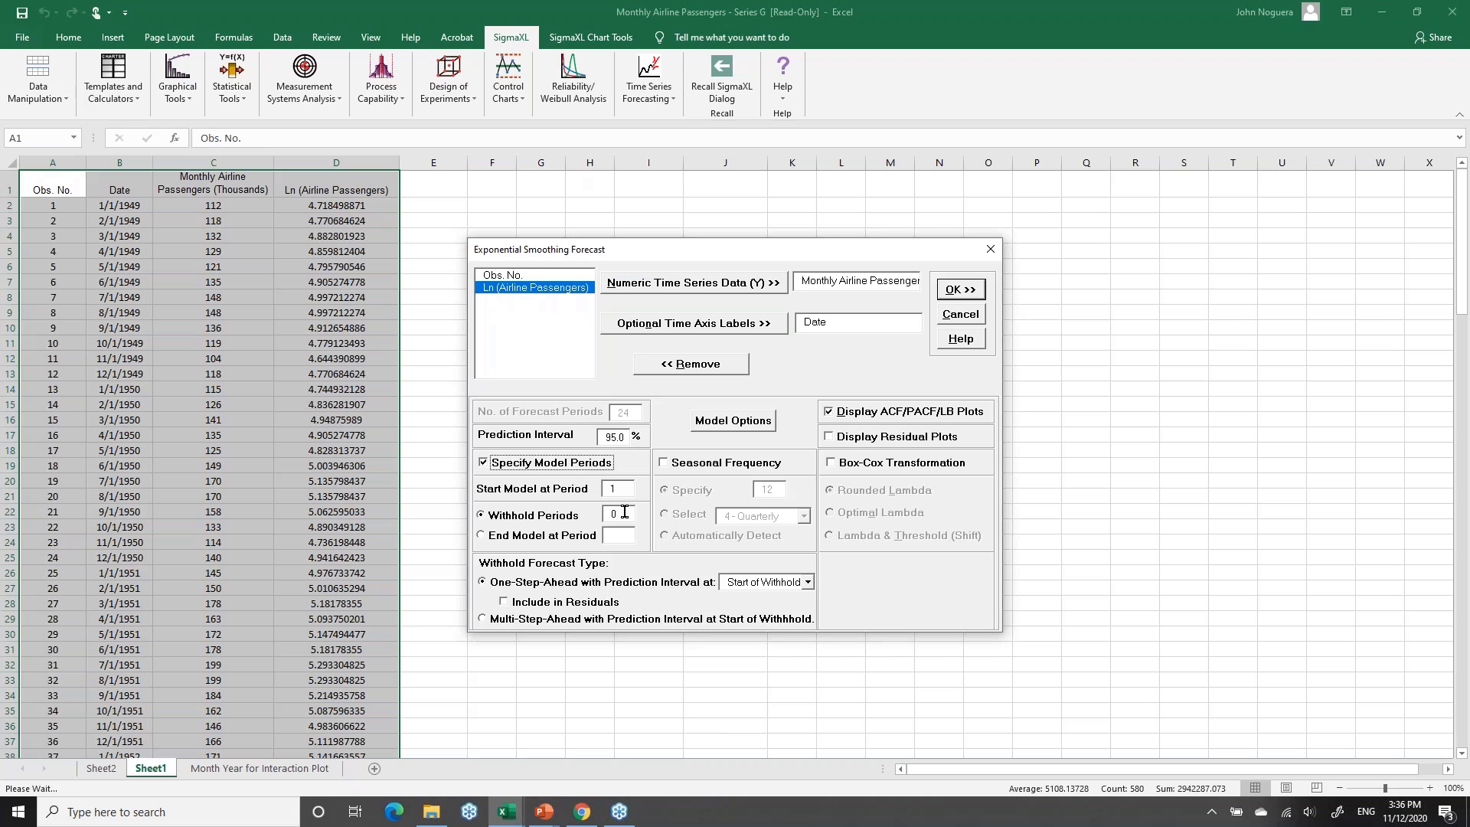
click(625, 513)
click(534, 620)
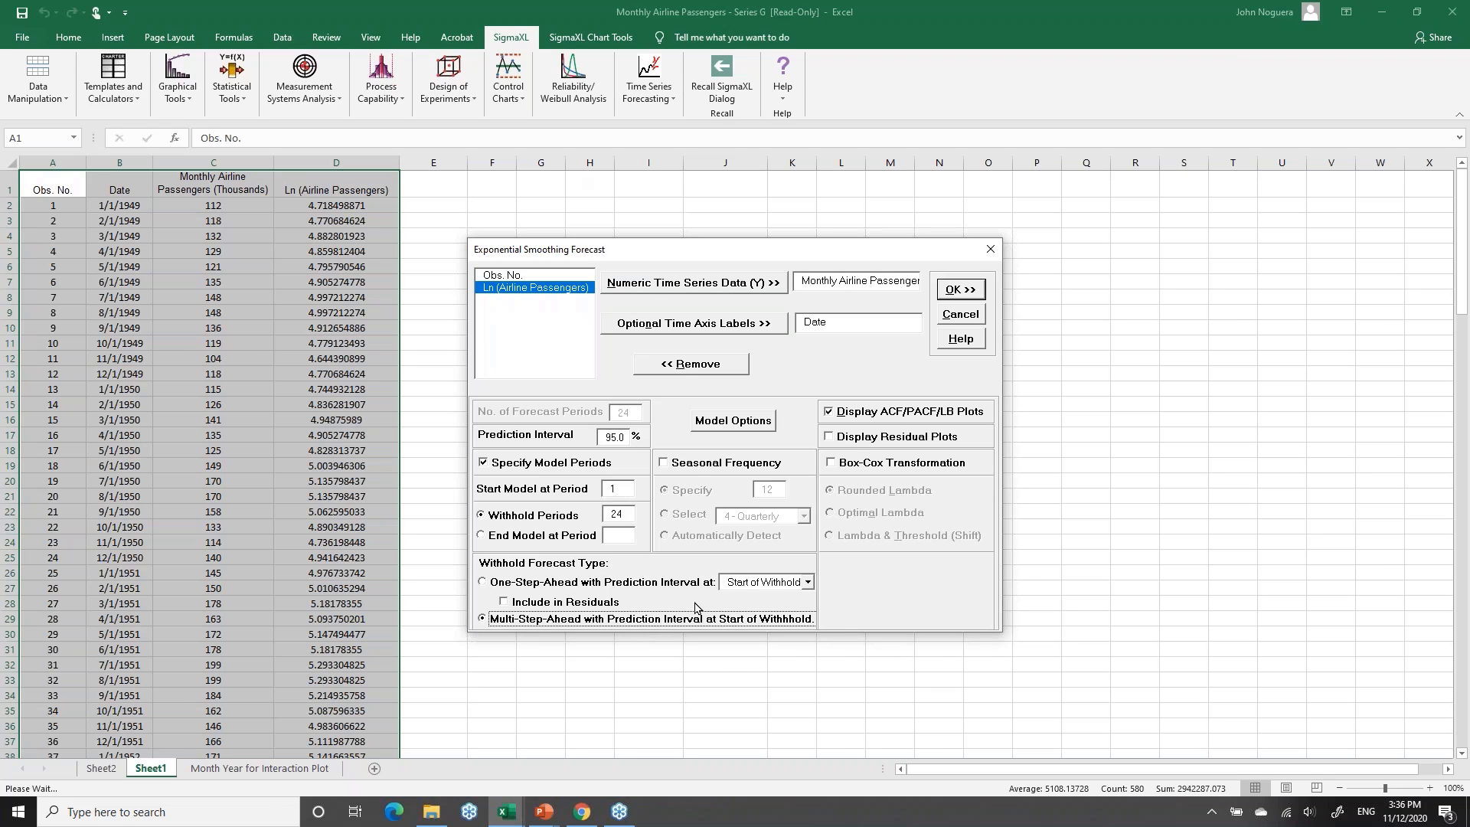
click(696, 465)
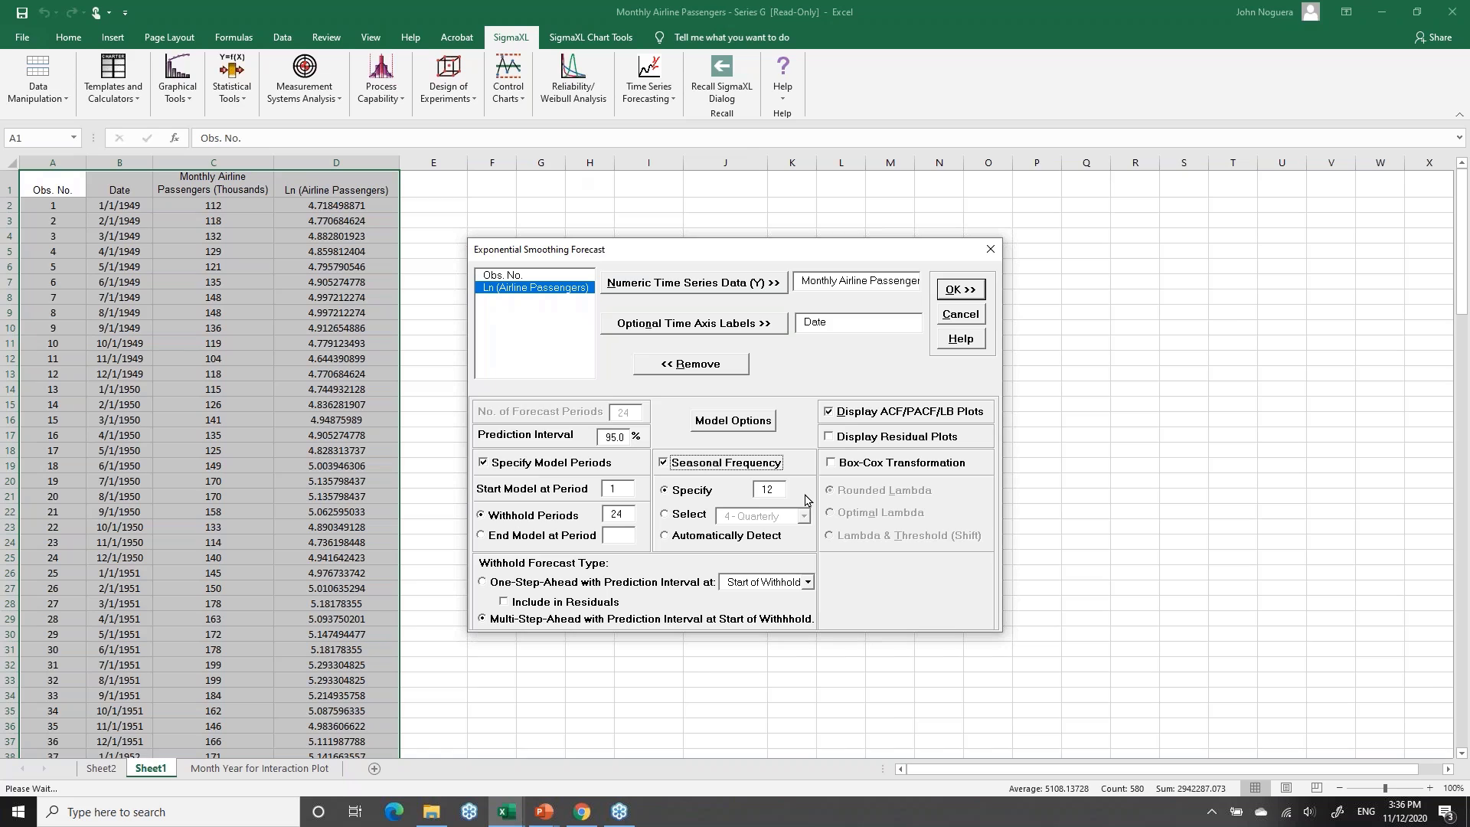
Look at the Specify Model choices in the model options, and accept Automatic Model Selection with the AICc criterion
click(766, 426)
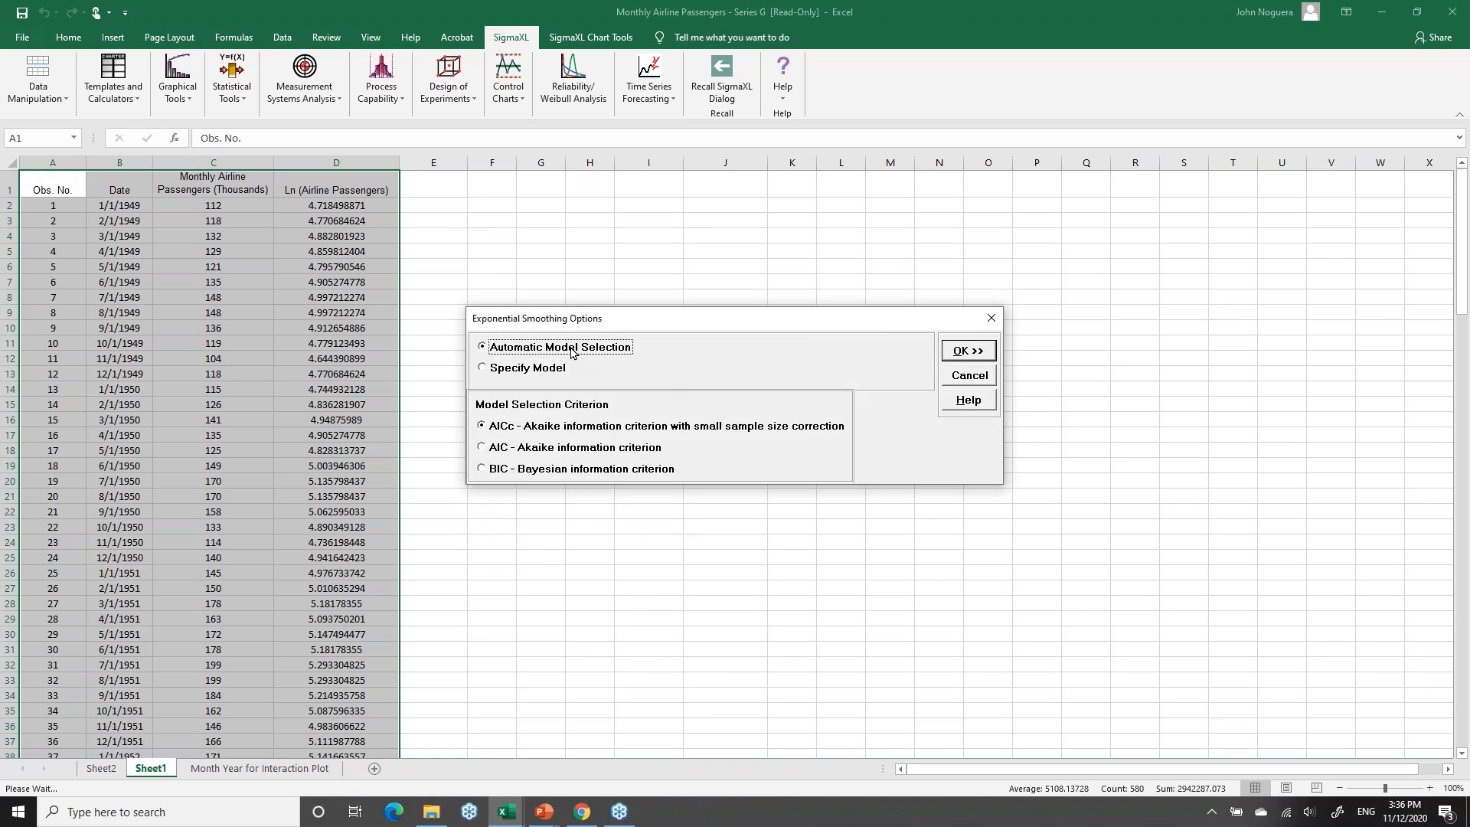
click(562, 369)
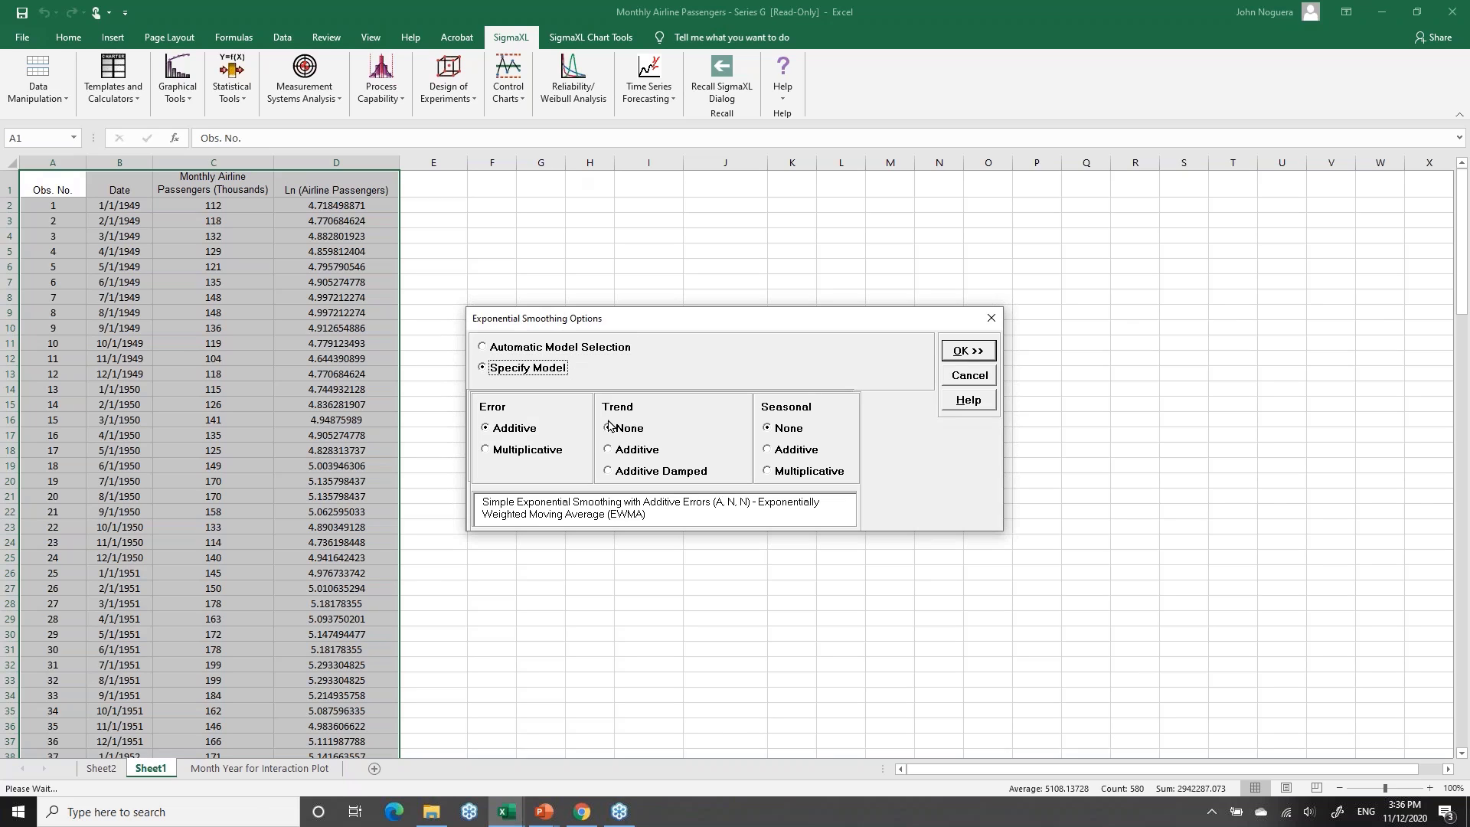
click(555, 348)
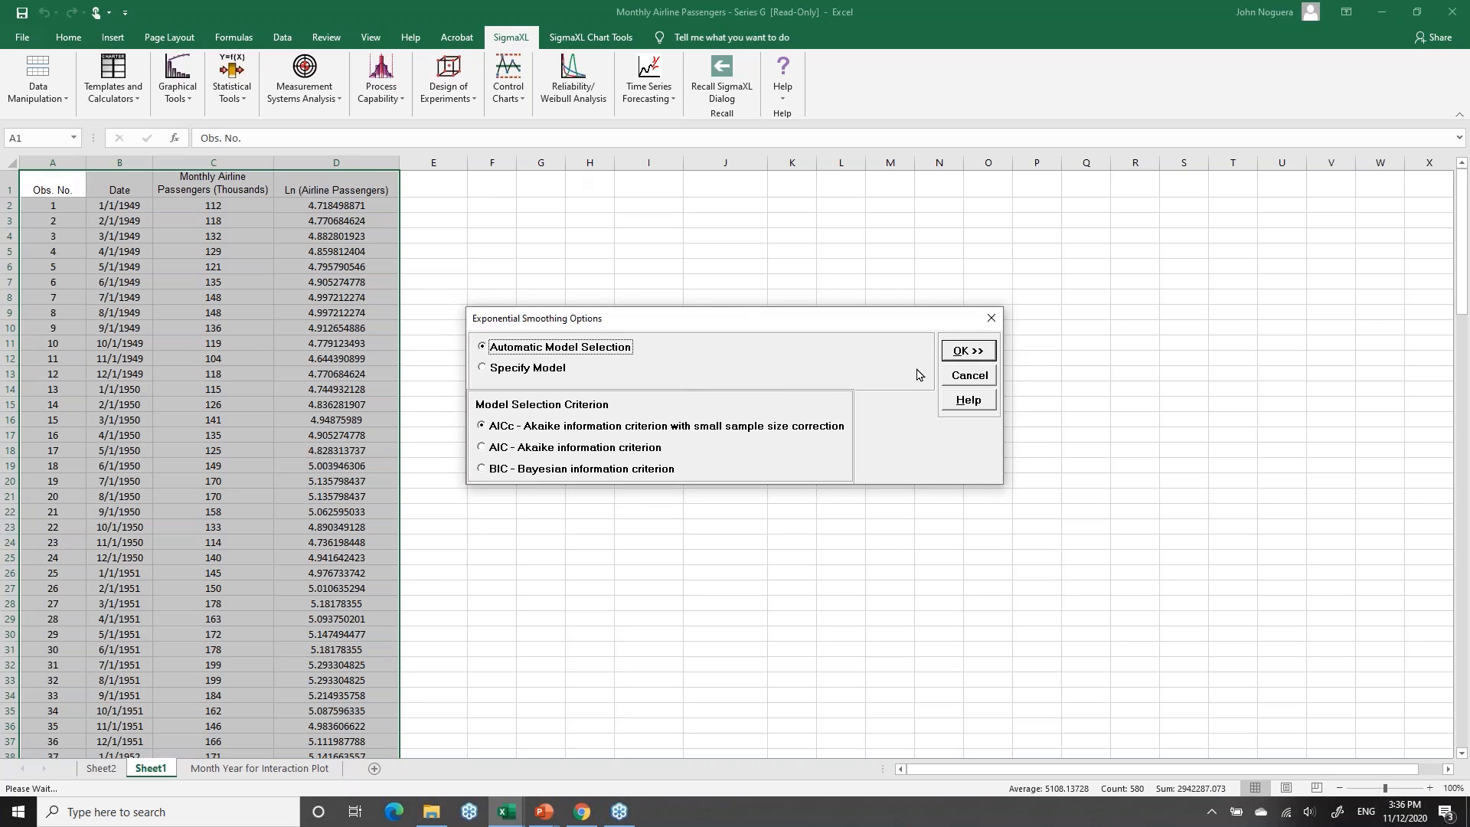
click(960, 357)
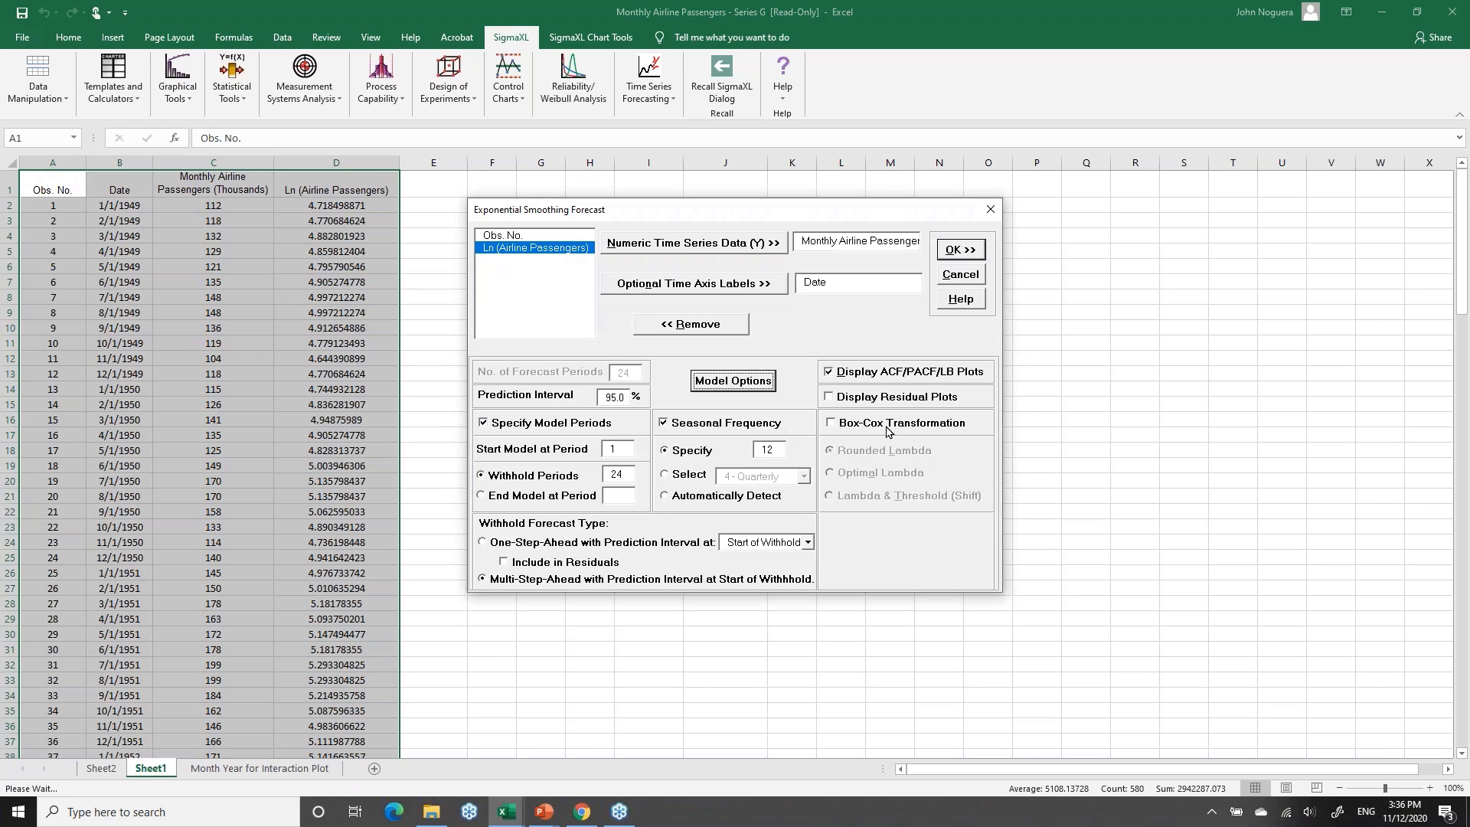
Enable residual plots and a Box-Cox transformation with Rounded Lambda, and run the exponential smoothing forecast
click(865, 398)
click(861, 425)
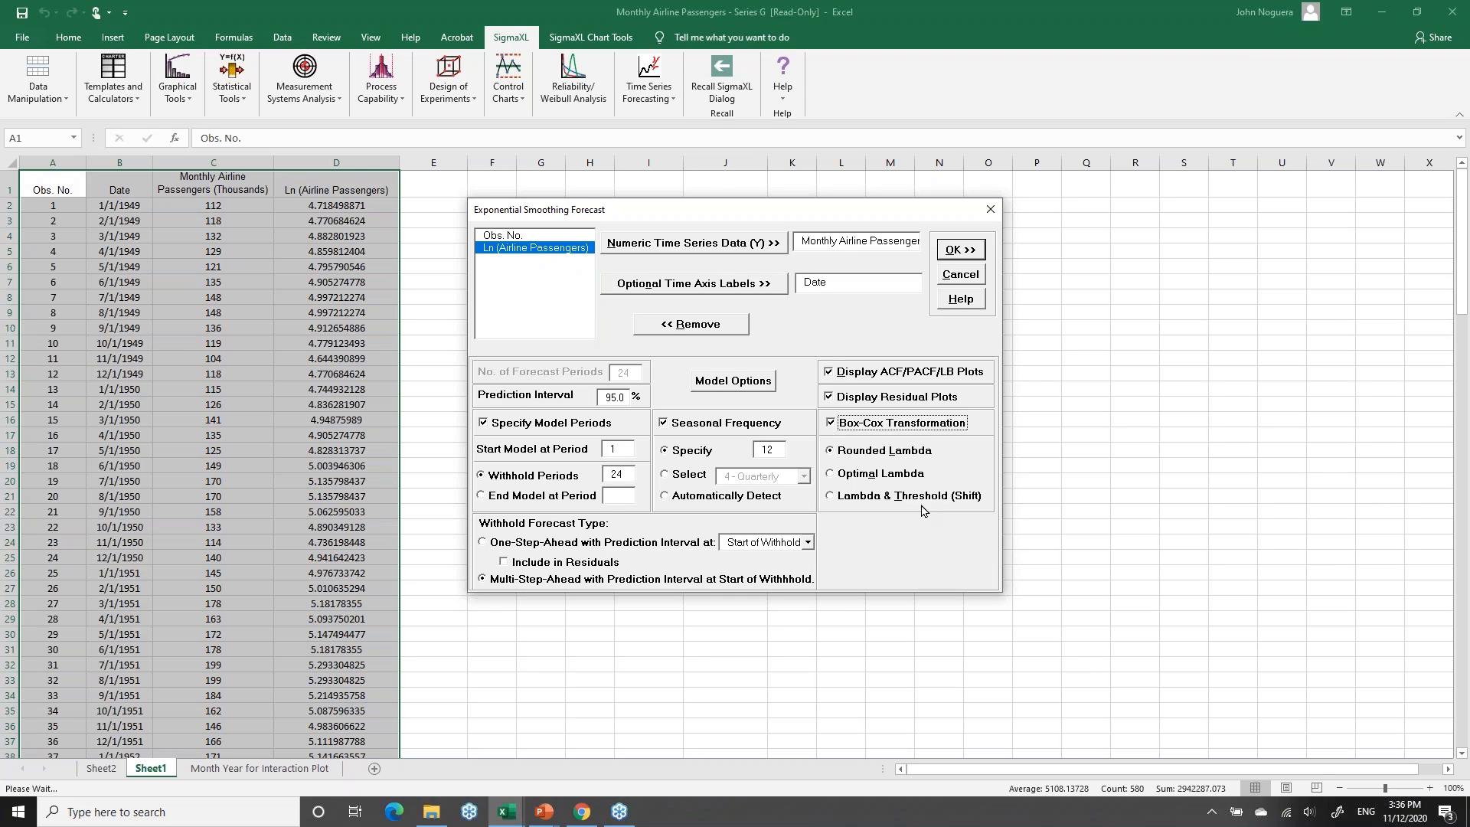
click(953, 254)
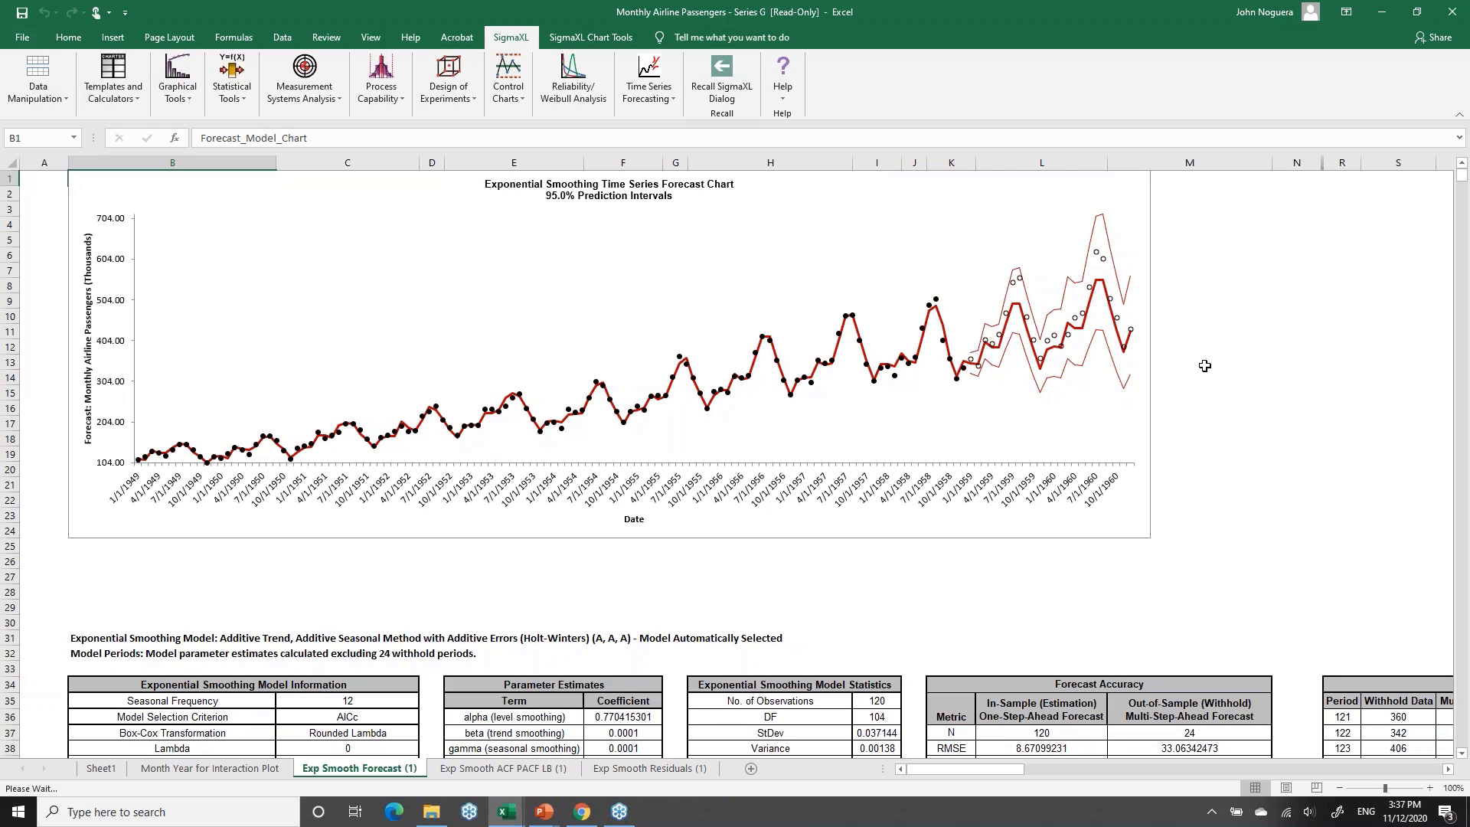
Examine the forecast chart with its prediction intervals and the model information, parameter estimates and forecast accuracy tables
scroll(1205, 365, down, 3)
scroll(1205, 365, down, 4)
scroll(195, 509, down, 5)
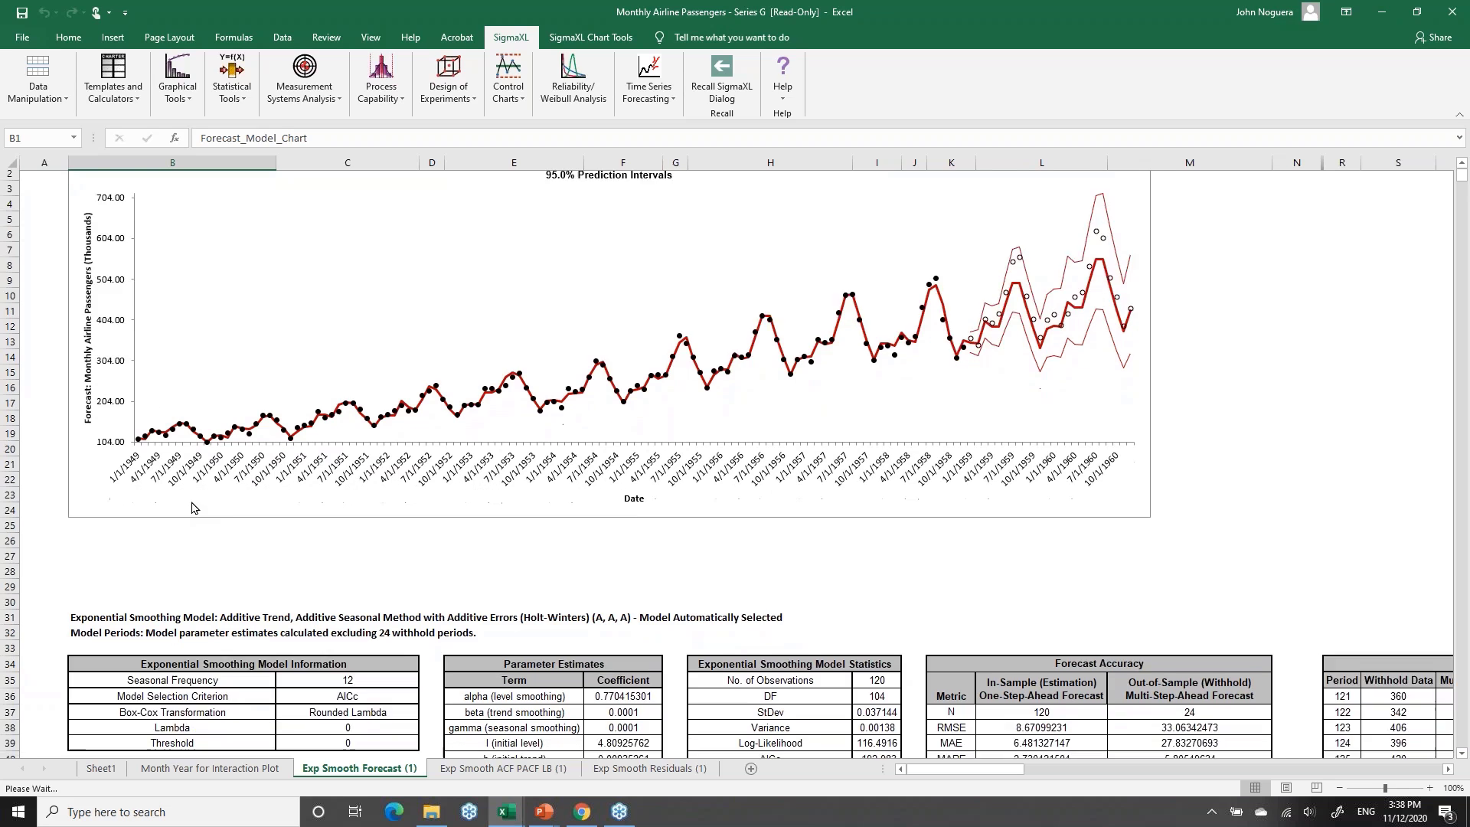
click(374, 522)
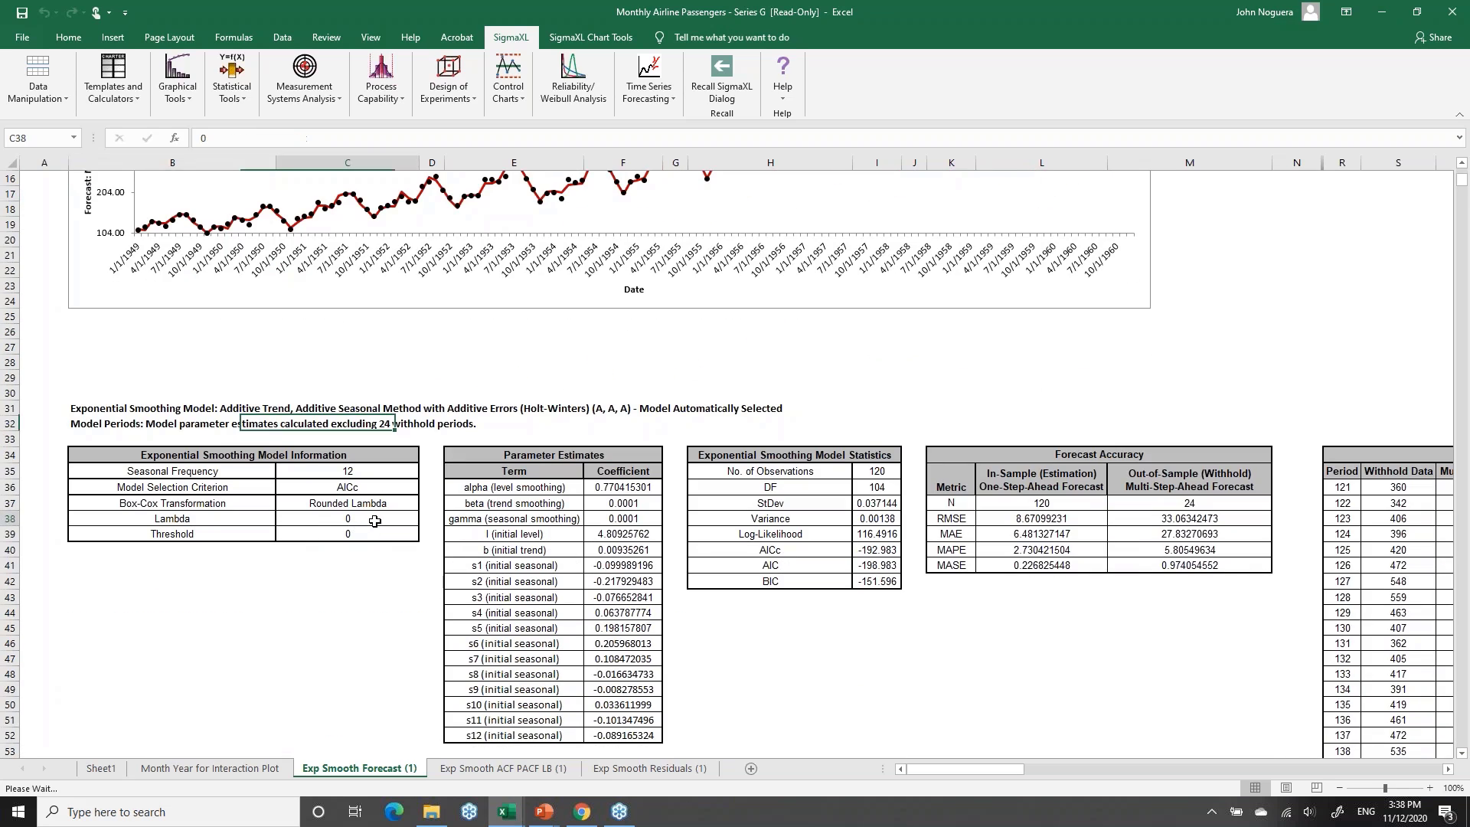
scroll(521, 346, up, 4)
scroll(647, 347, up, 1)
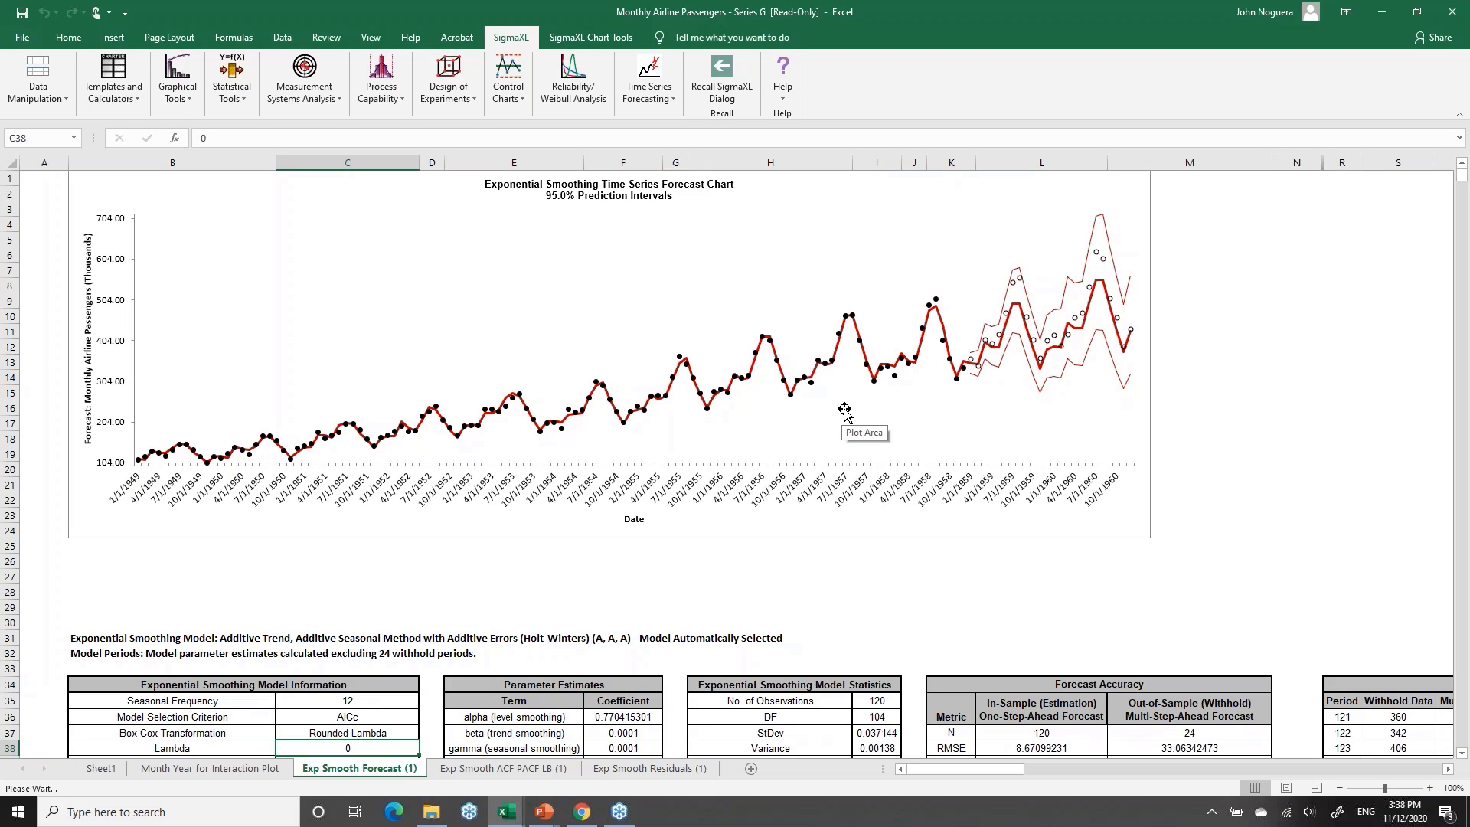
mouse_move(898, 374)
Review the ACF, PACF and Ljung-Box plots and the residual plots of the airline model, and return to Sheet1
click(505, 768)
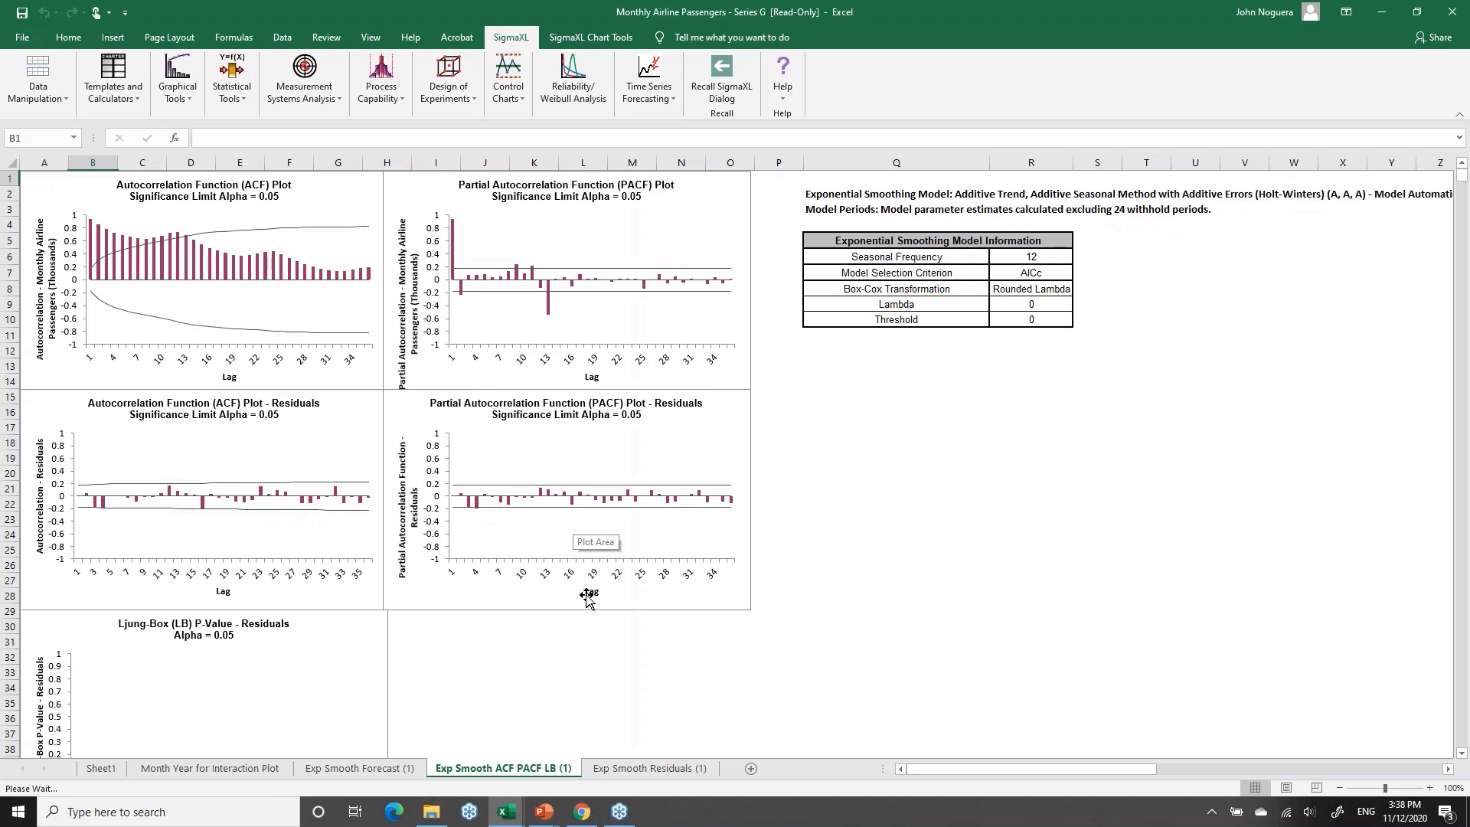
scroll(672, 632, down, 2)
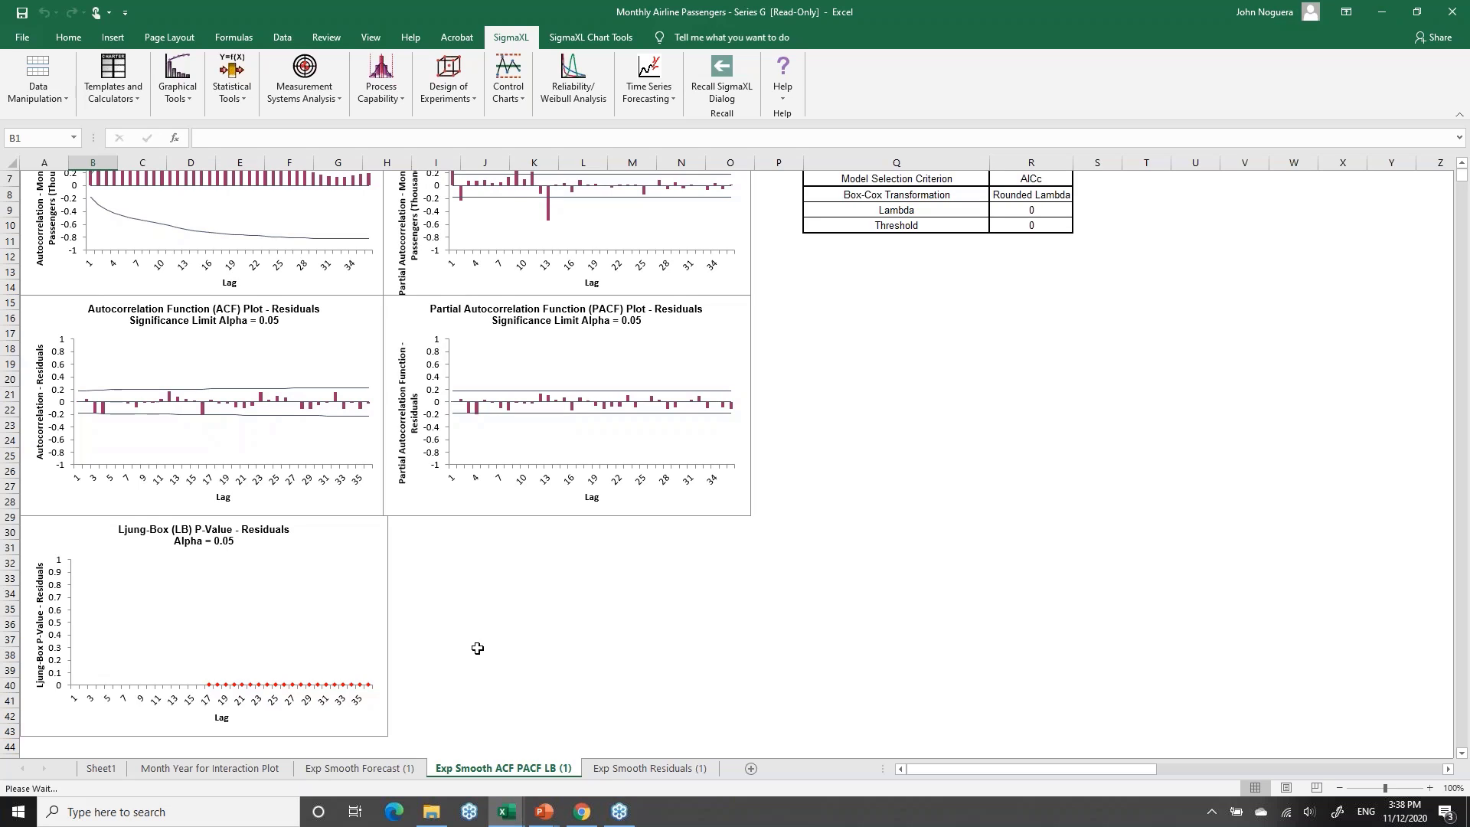
click(649, 768)
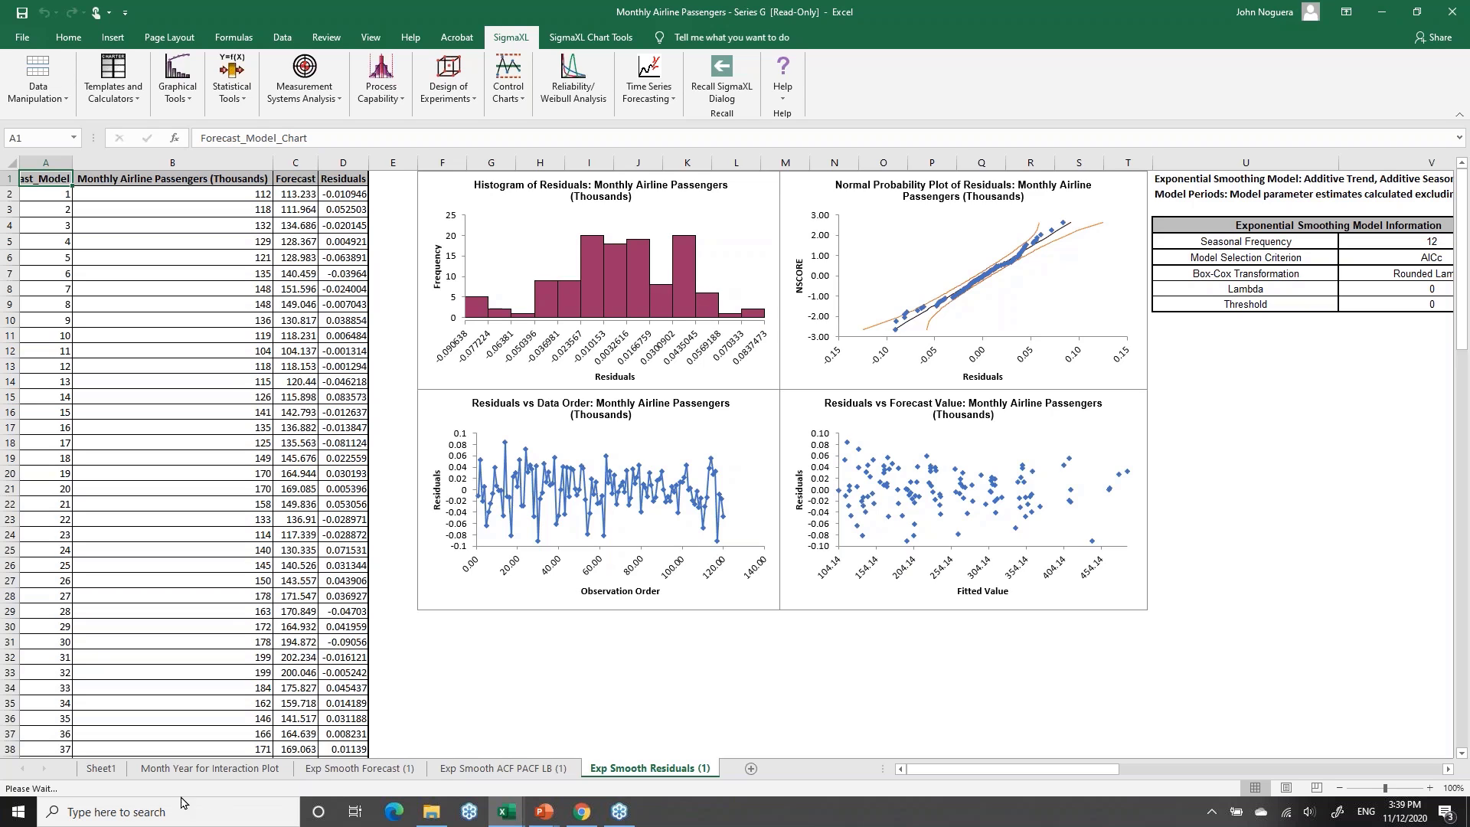
click(108, 769)
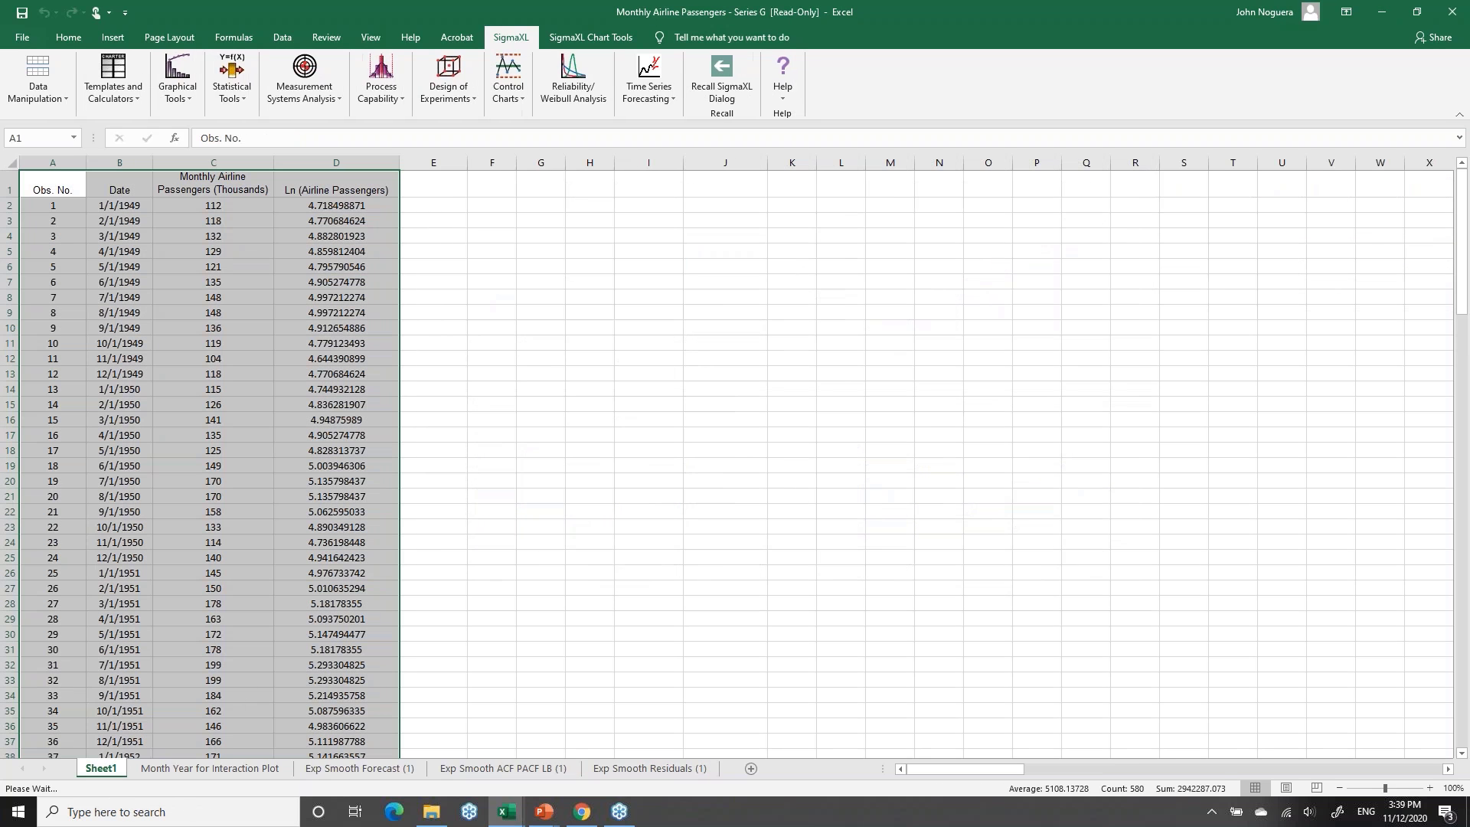
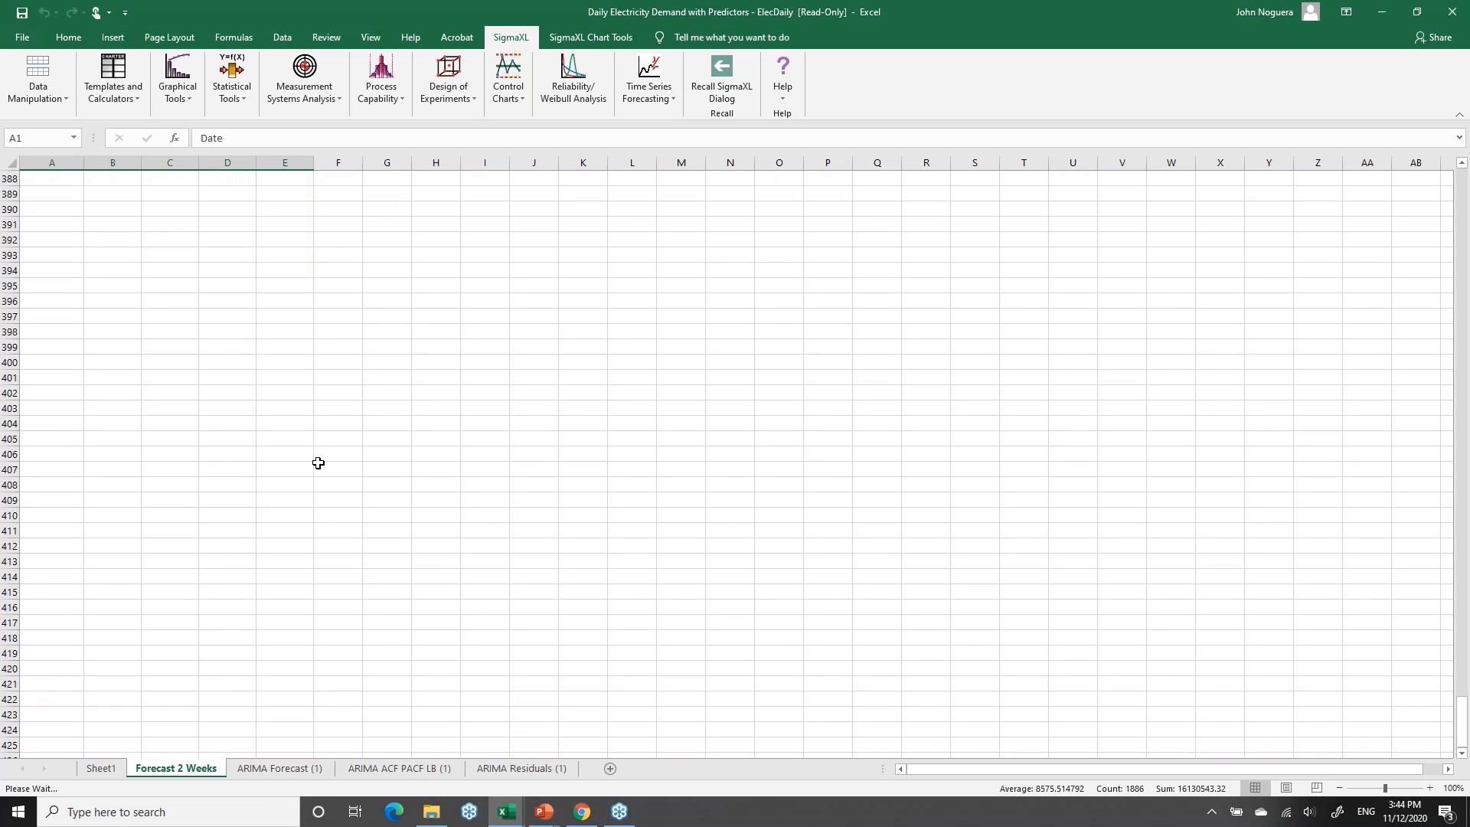
Start an ARIMA Forecast with Predictors on the Forecast 2 Weeks electricity data, accepting the selected data range through 1/14/2015
scroll(318, 463, up, 20)
drag(1463, 663, 1465, 720)
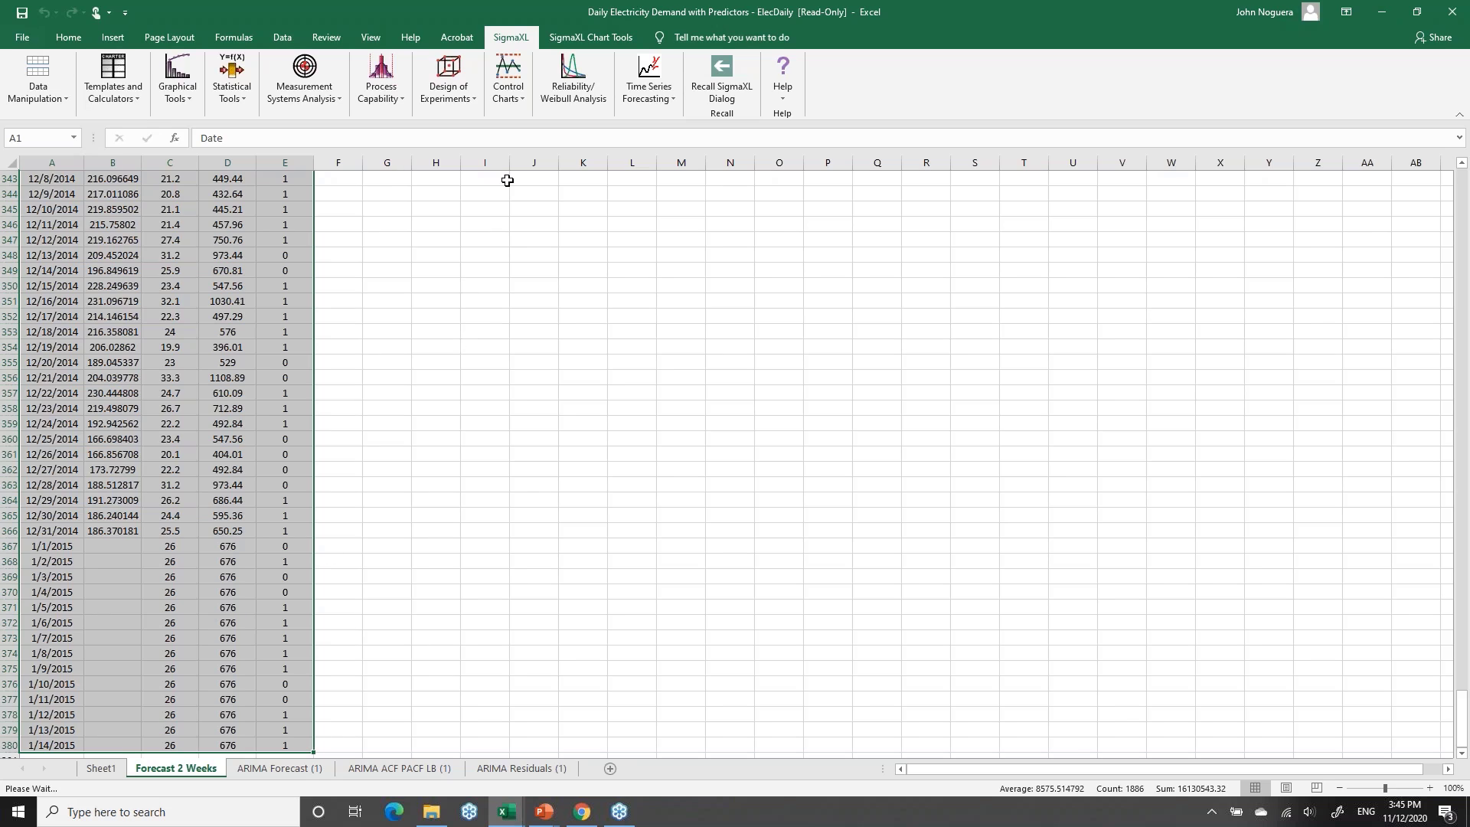
click(671, 102)
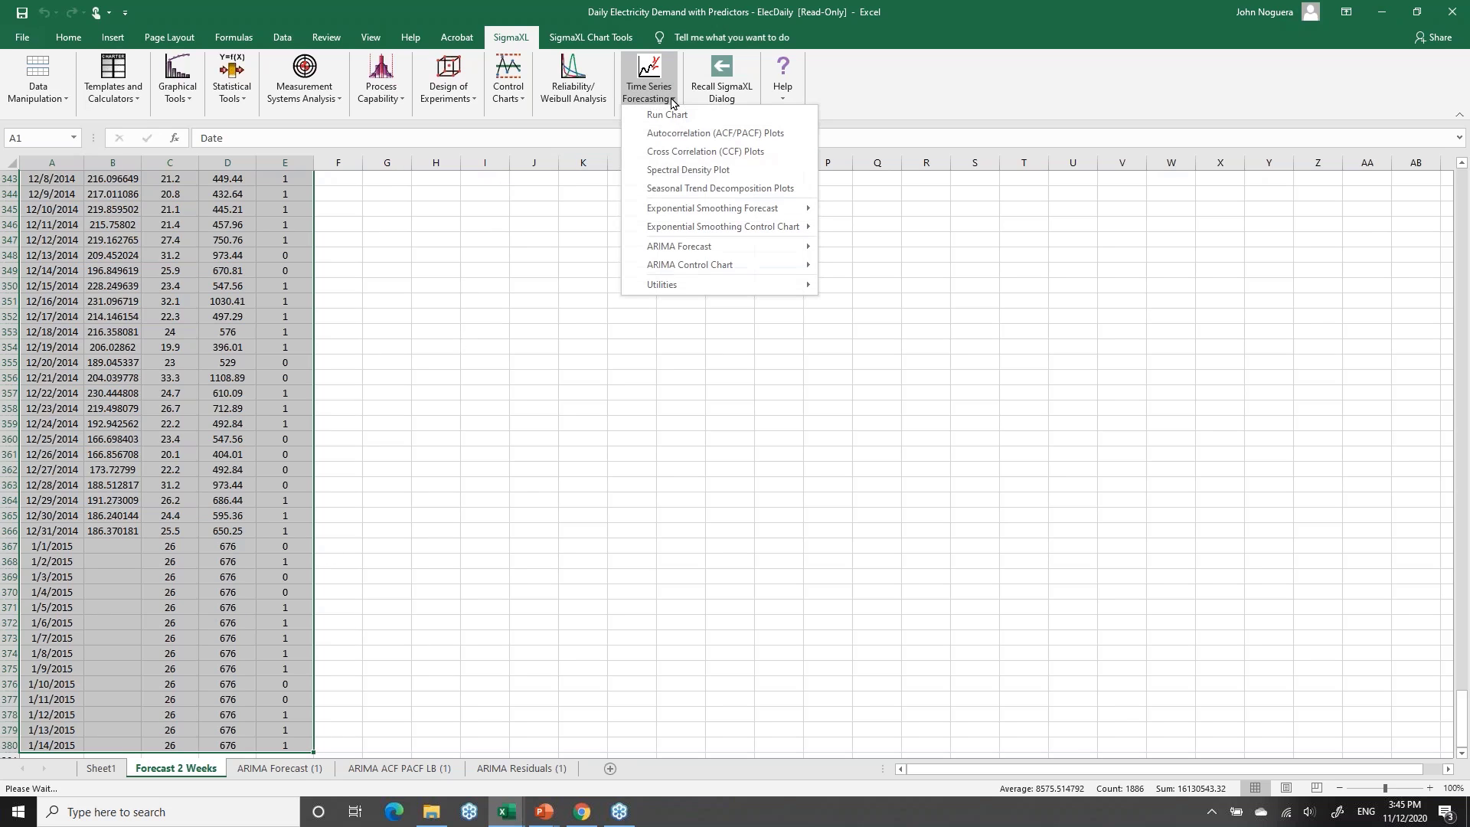
mouse_move(684, 248)
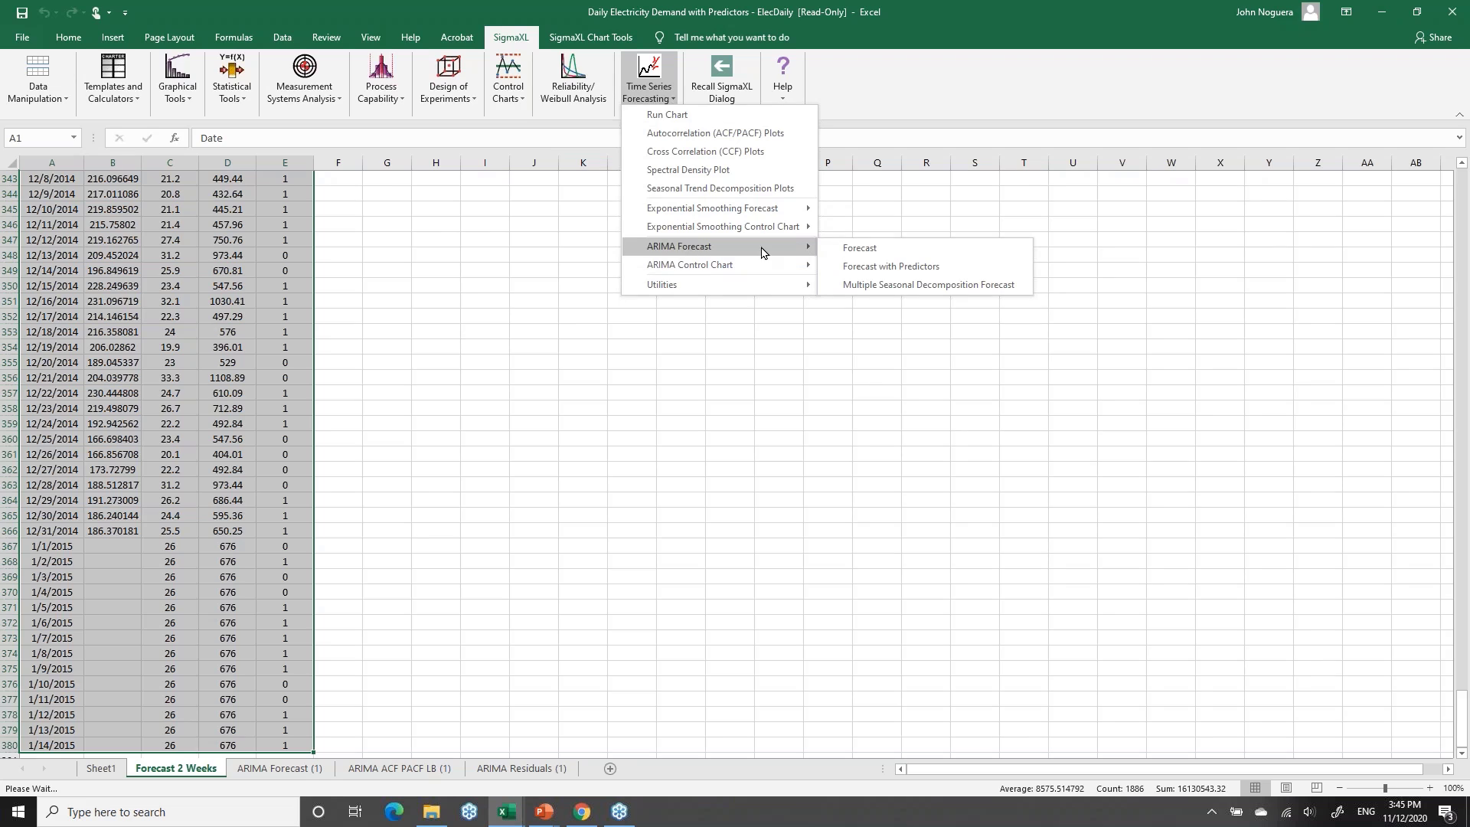
click(894, 267)
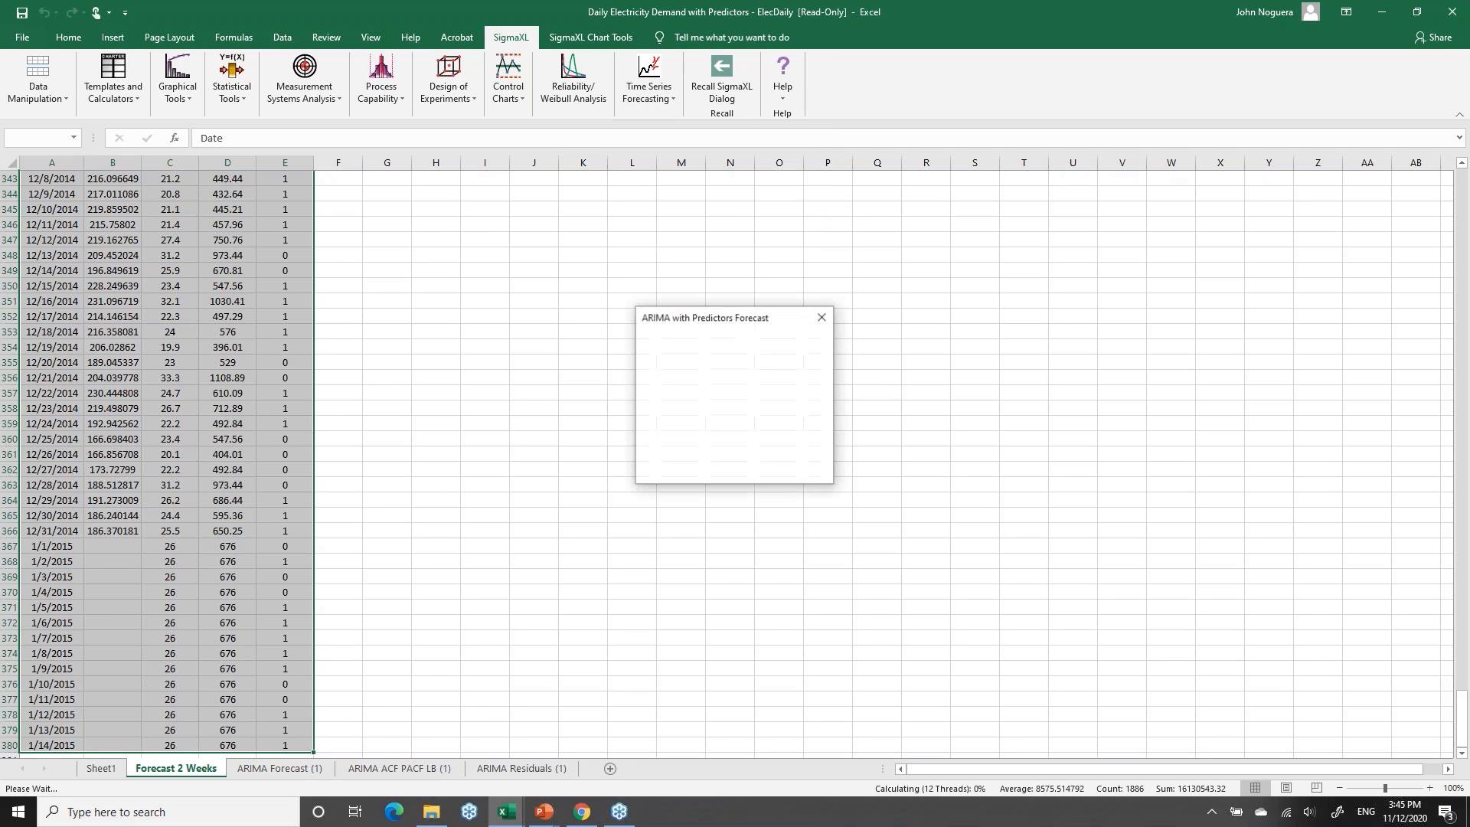
click(790, 473)
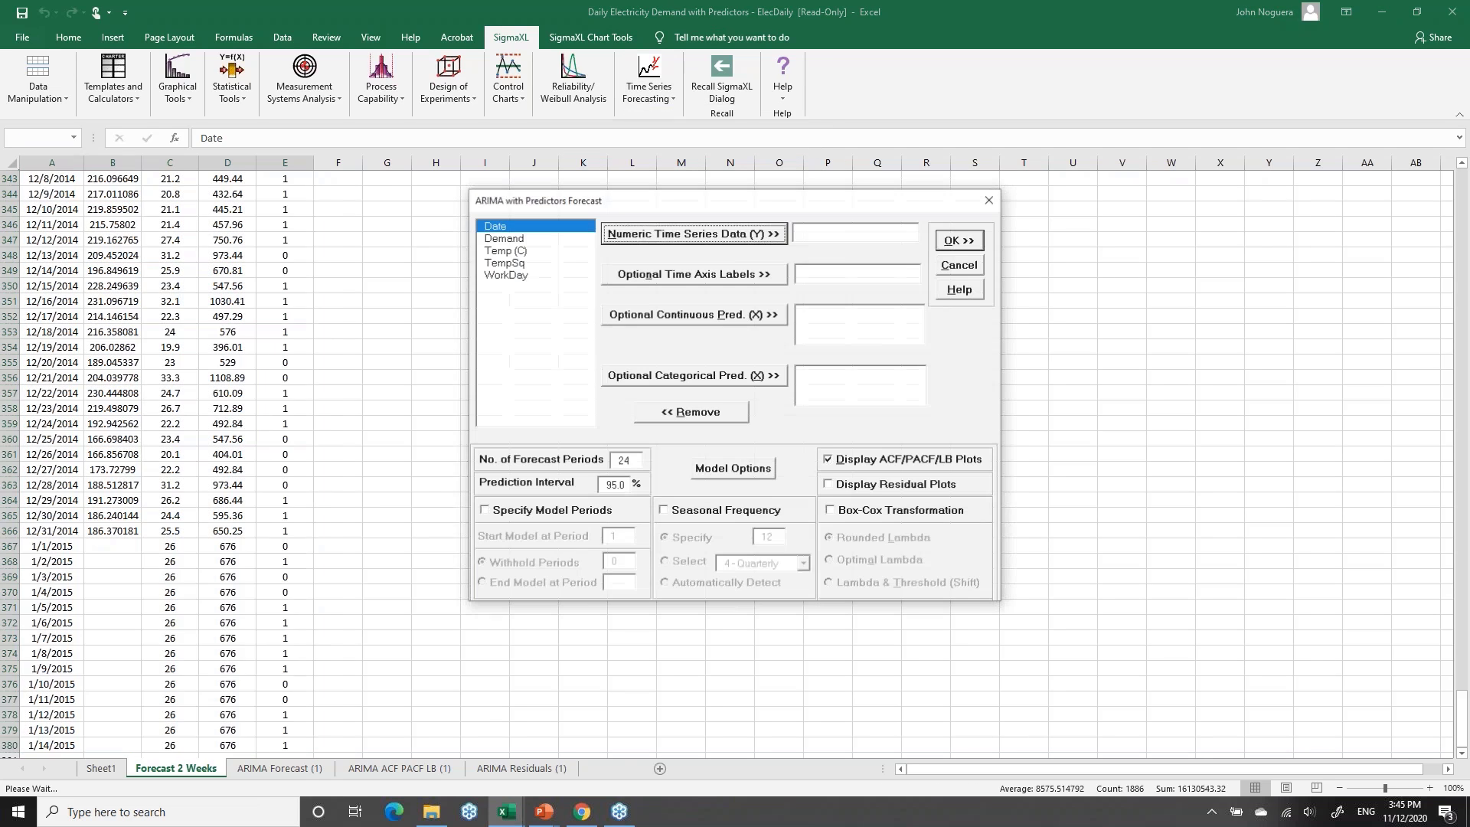
Assign Demand as the Numeric Time Series Data (Y) and Date as the Optional Time Axis Labels
click(503, 238)
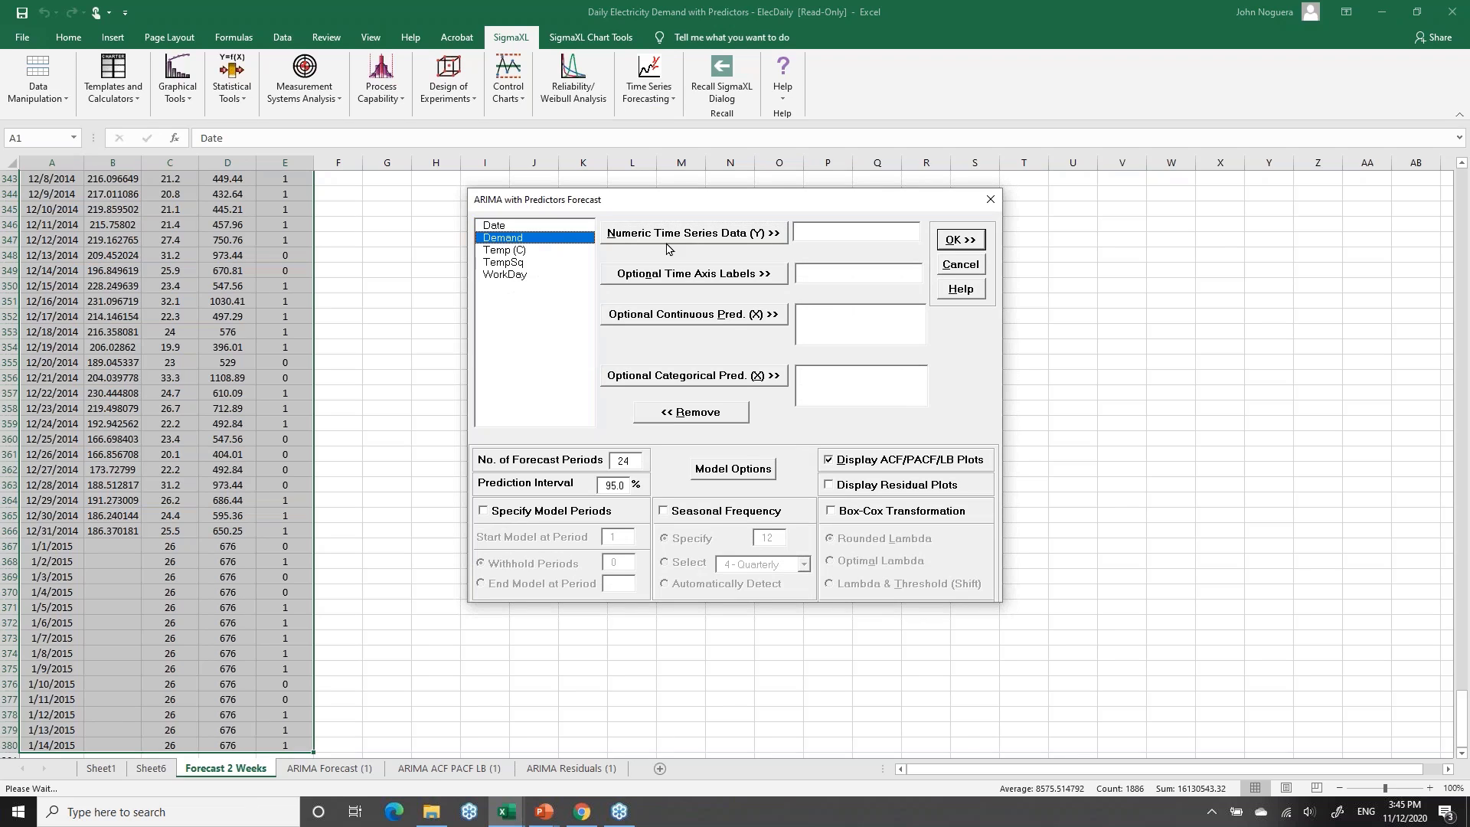
click(699, 234)
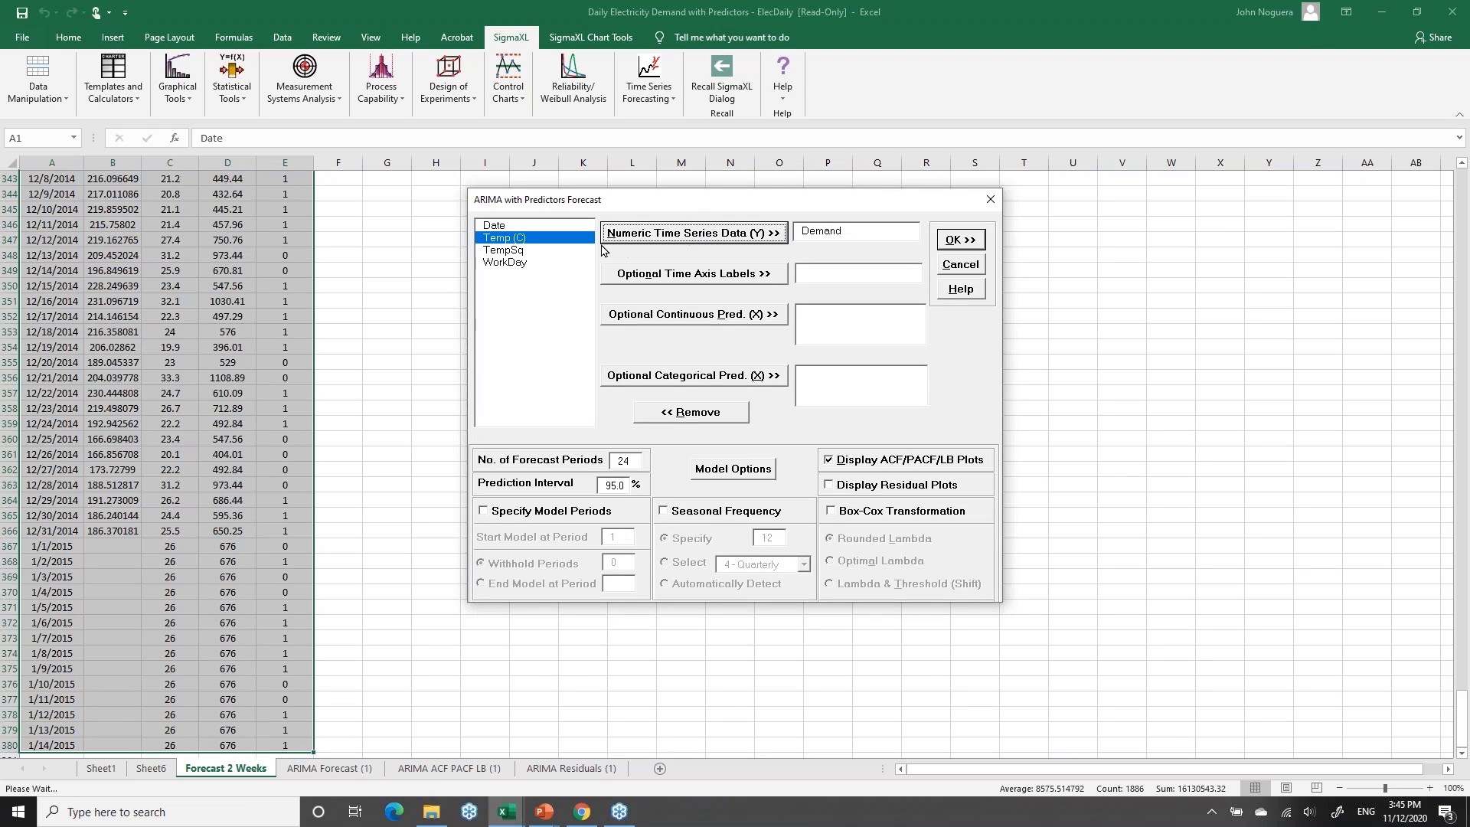
click(524, 225)
click(638, 275)
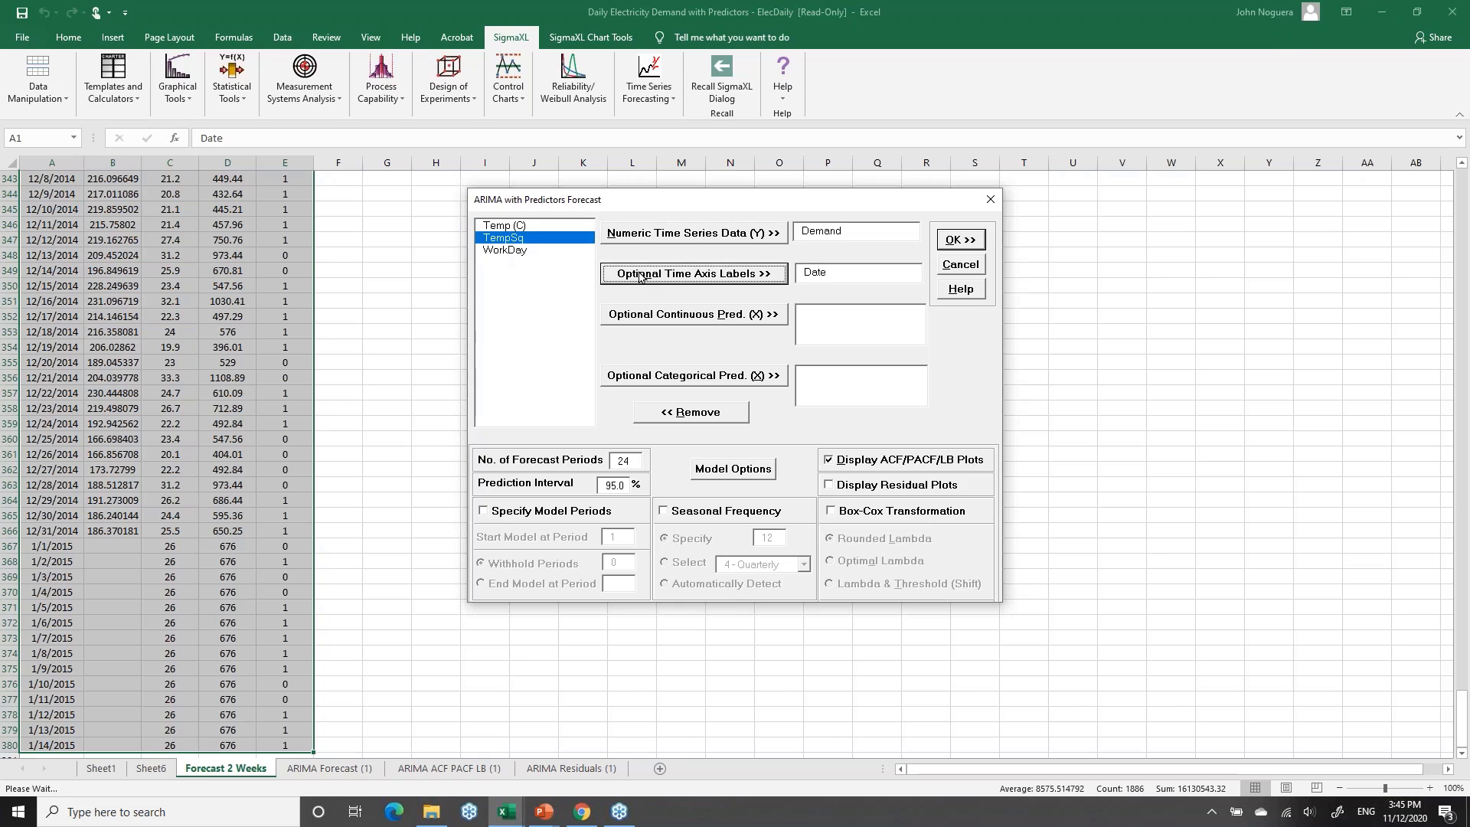
Add Temp (C) and TempSq as continuous predictors and WorkDay as a categorical predictor
click(541, 227)
click(666, 318)
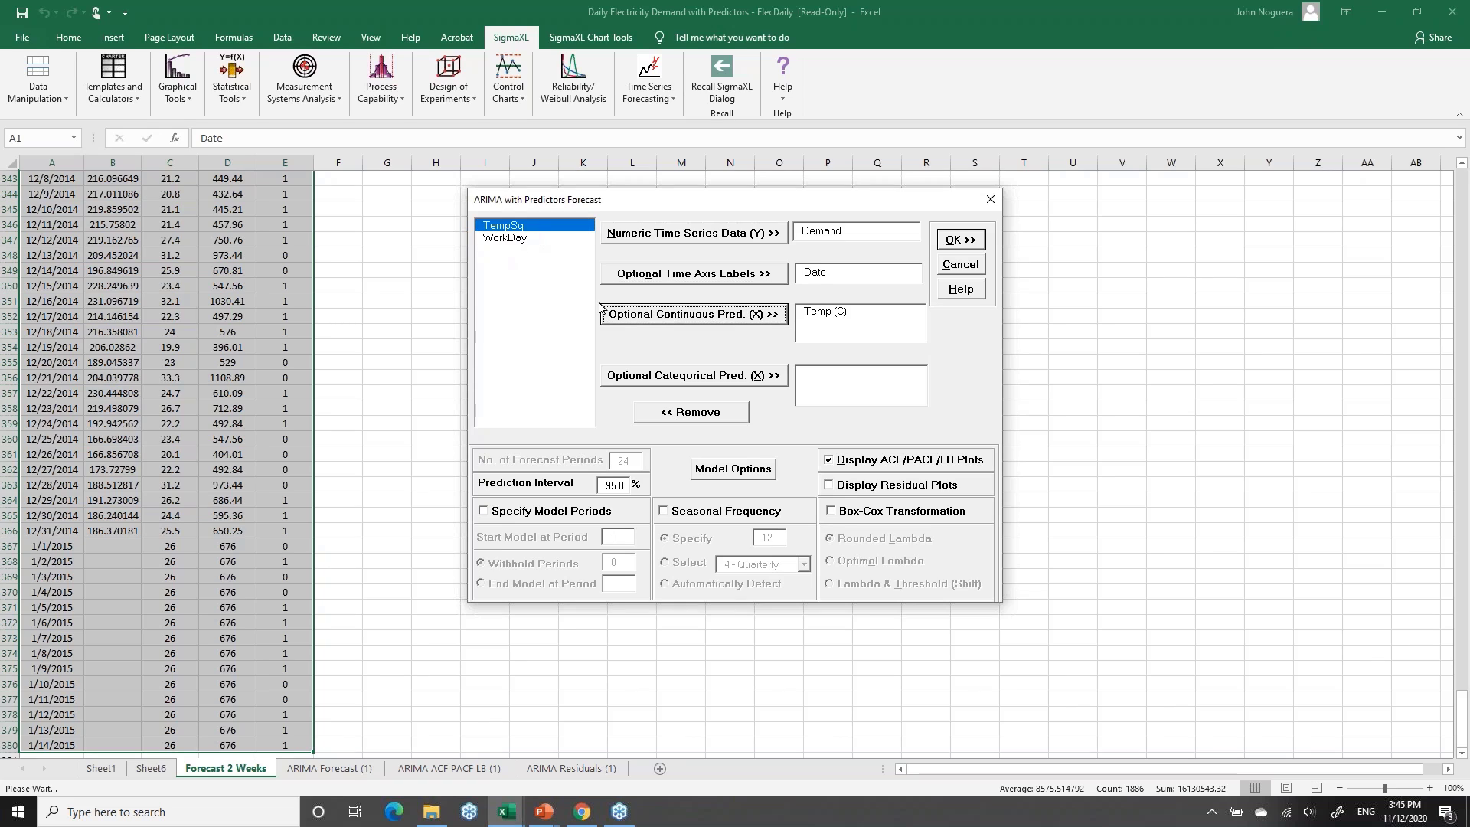
click(661, 320)
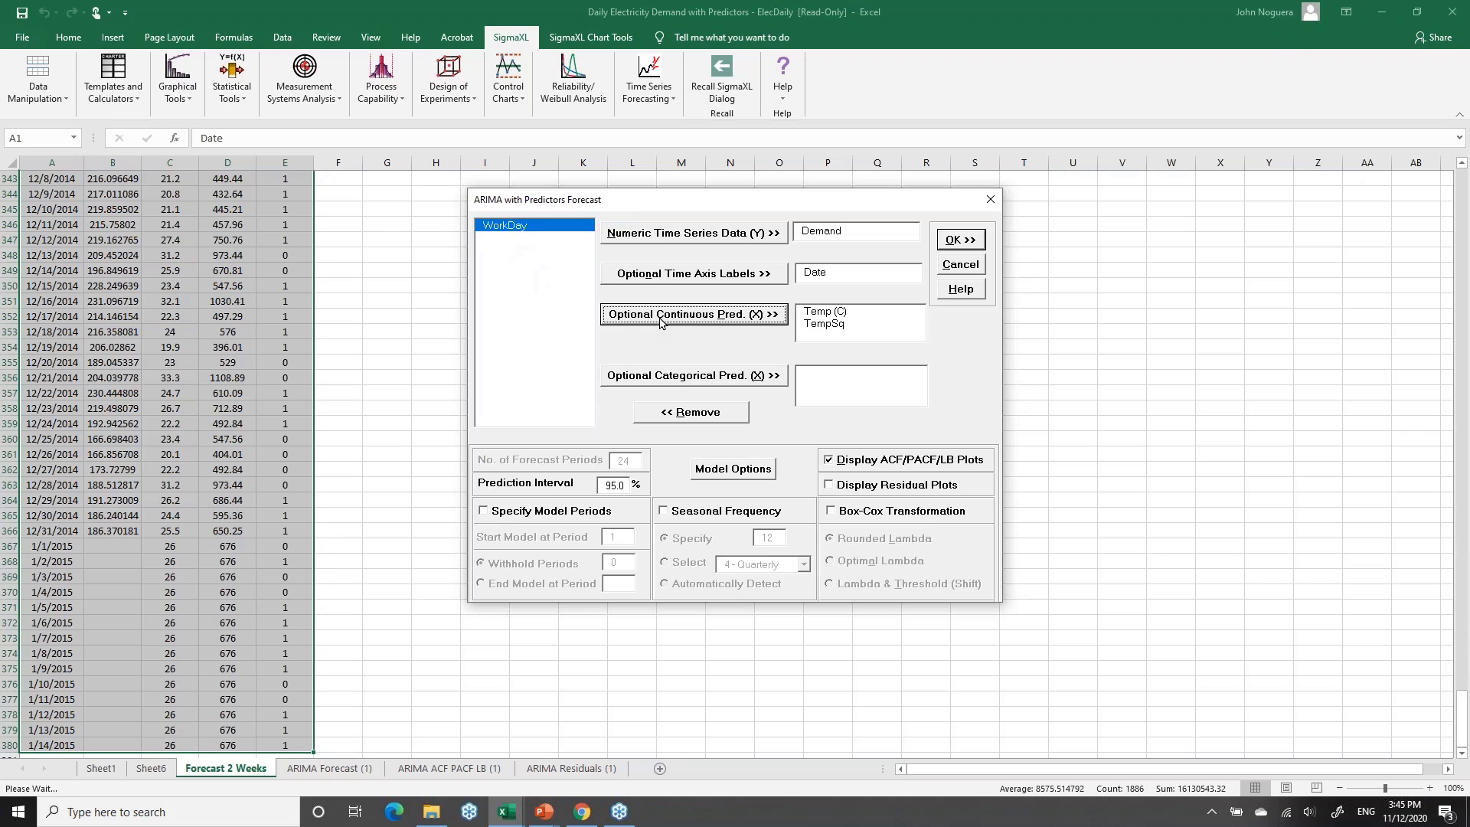
click(676, 378)
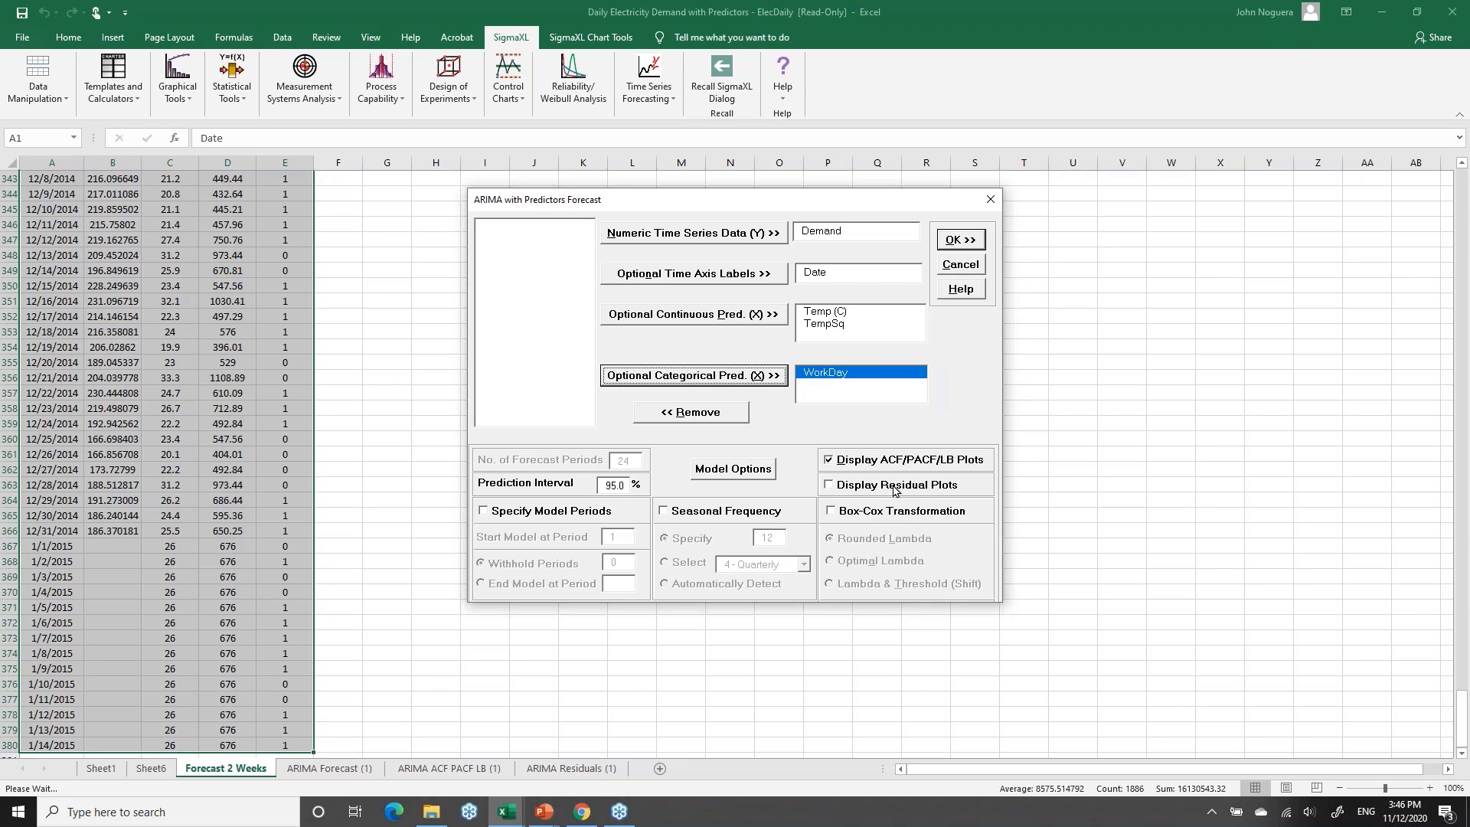
Run the nonseasonal ARIMA forecast with predictors and examine its model summary, parameter estimates and forecast accuracy
click(957, 242)
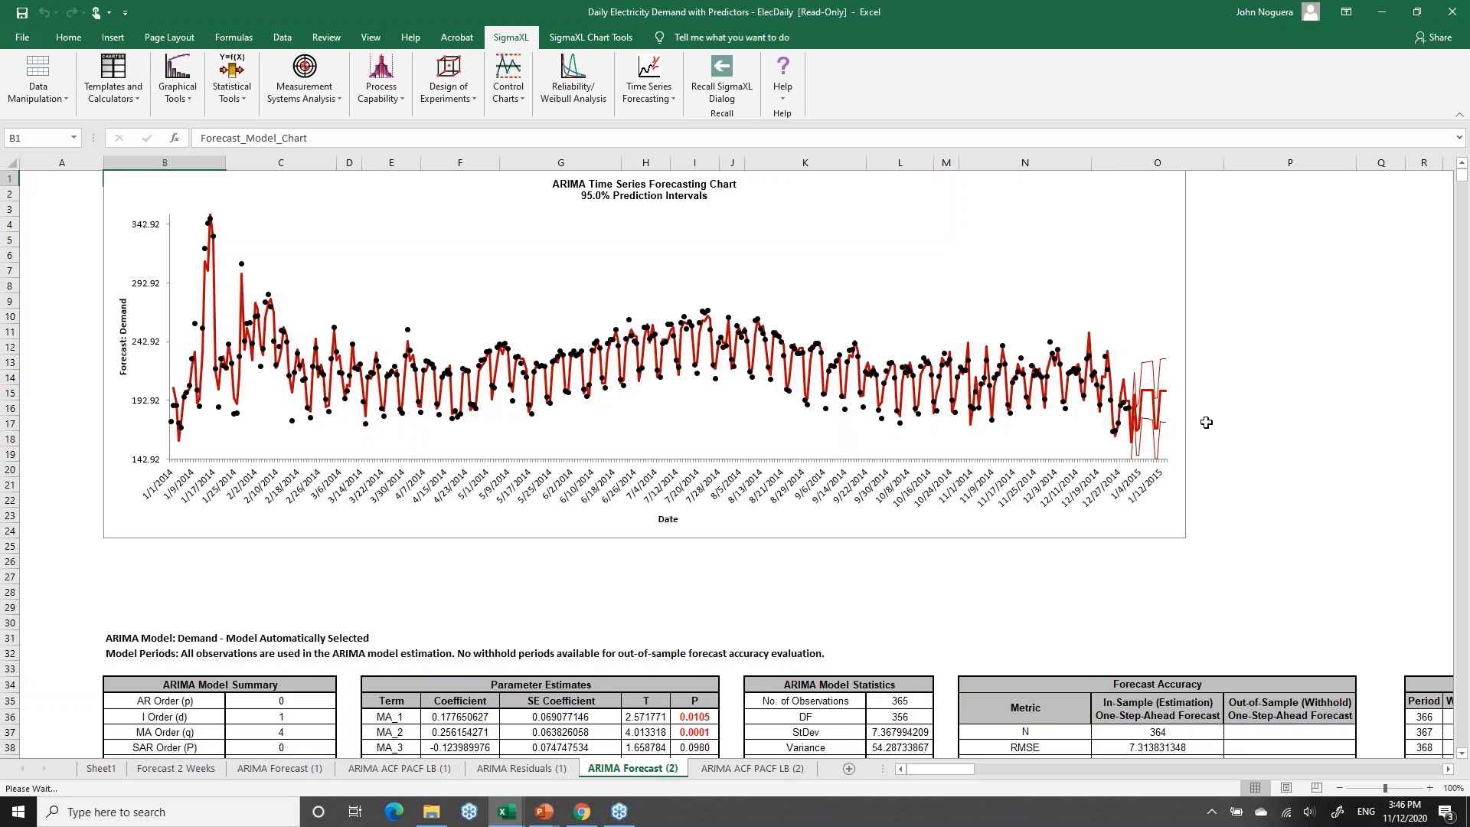
scroll(1221, 445, down, 4)
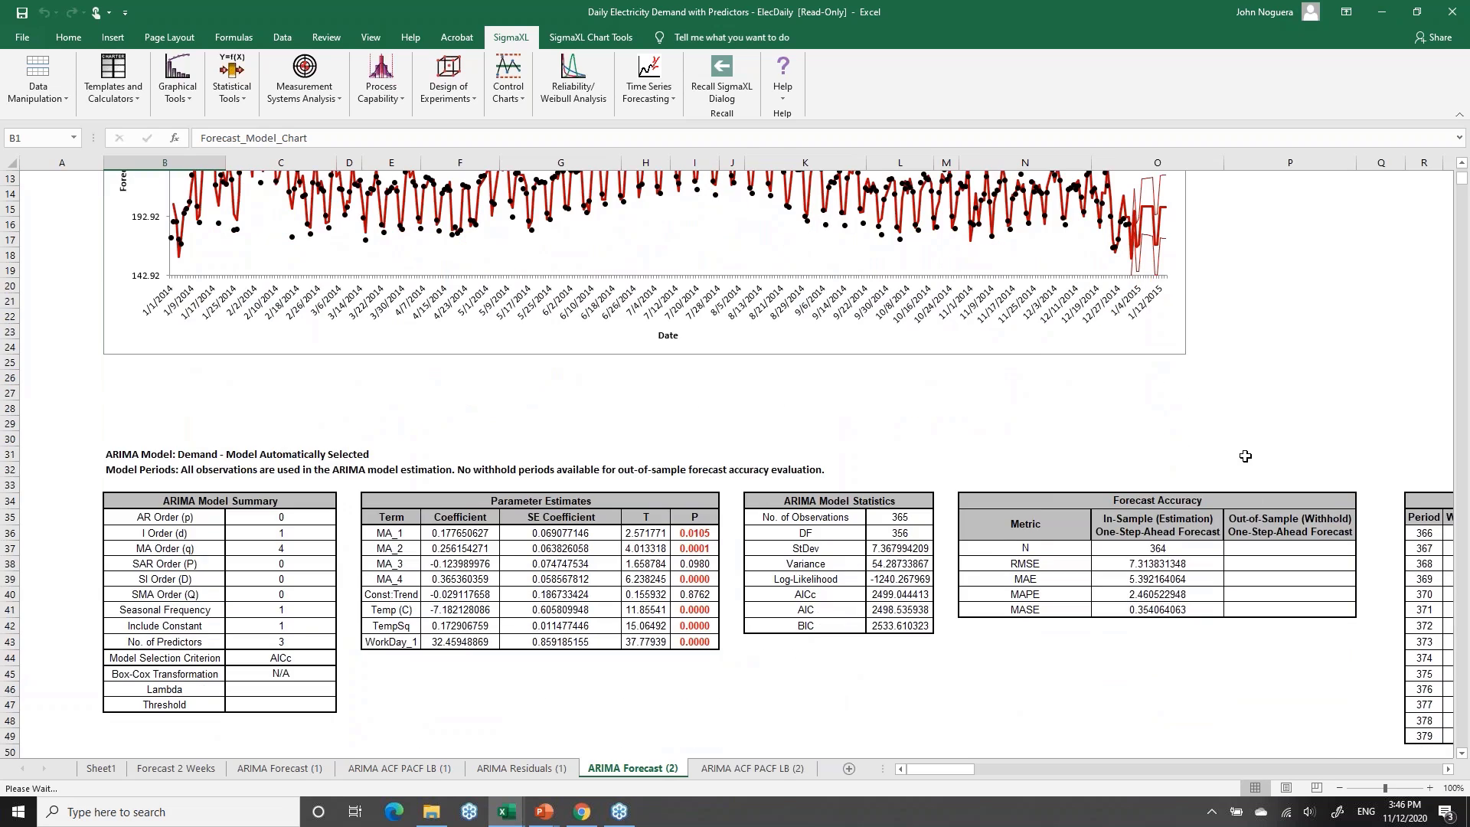
scroll(1248, 450, down, 2)
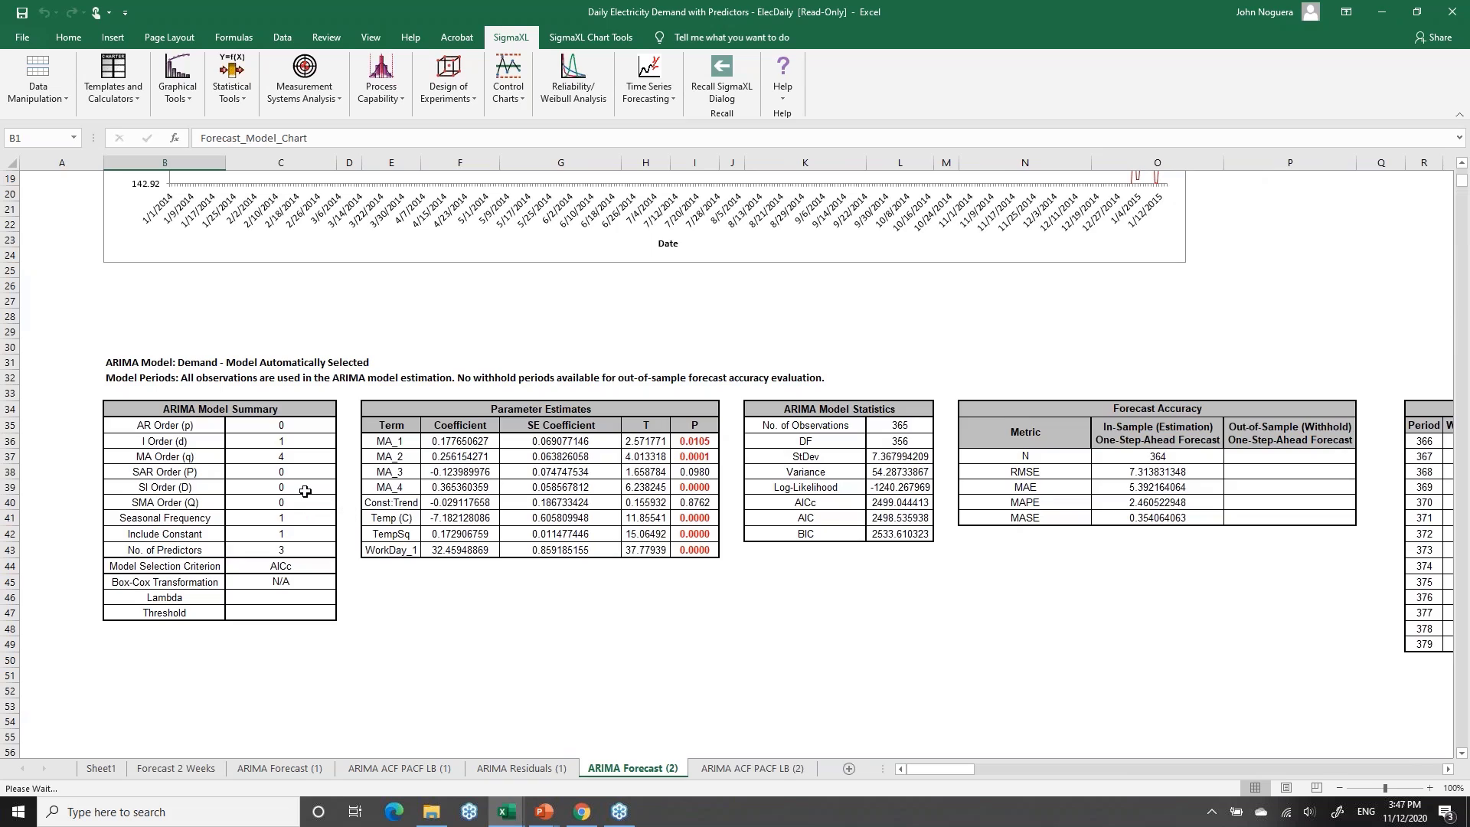
Recall the ARIMA with Predictors dialog and enable a selected seasonal frequency of 7 - Daily
click(722, 77)
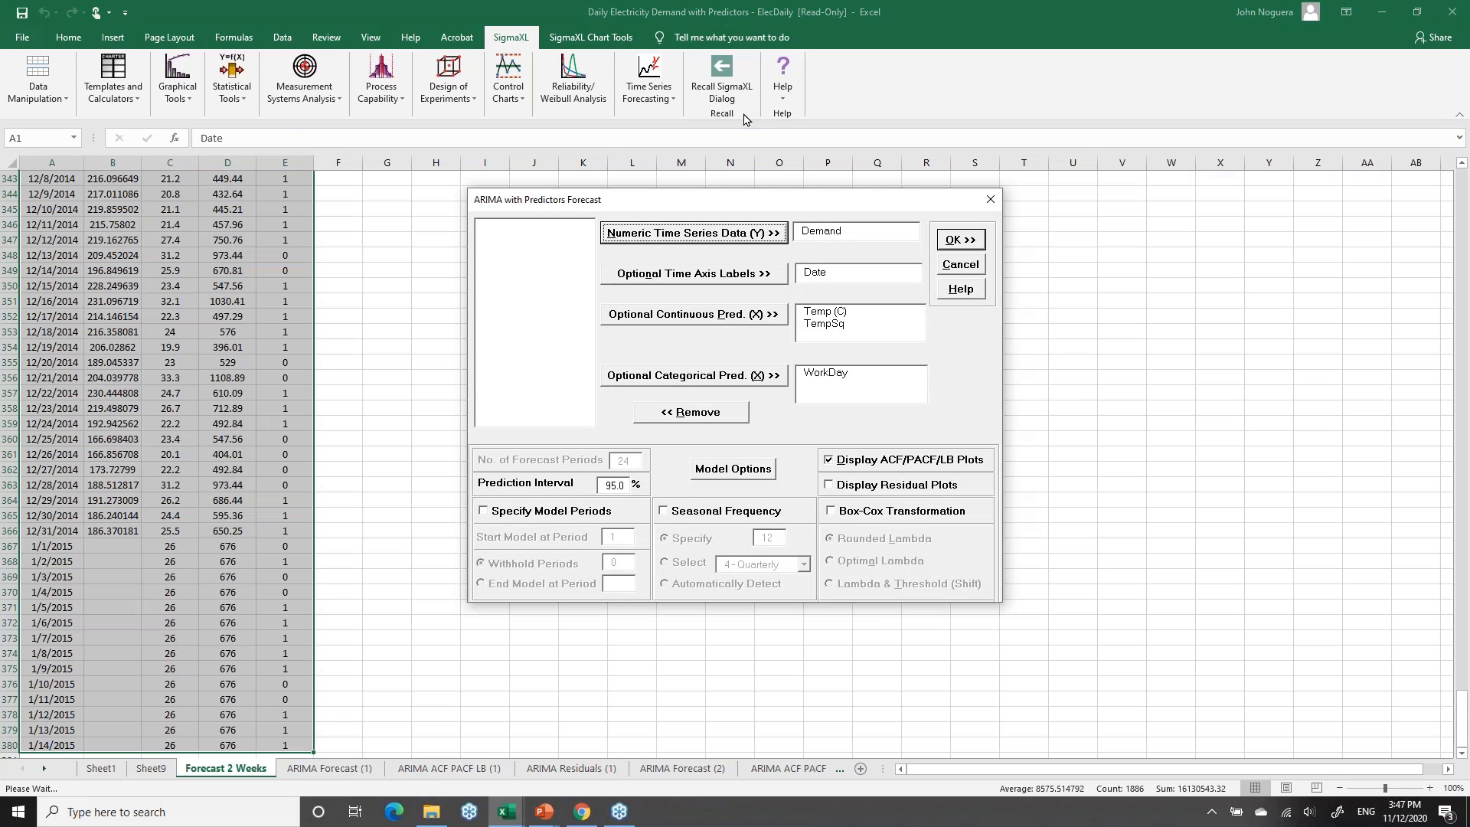
click(712, 513)
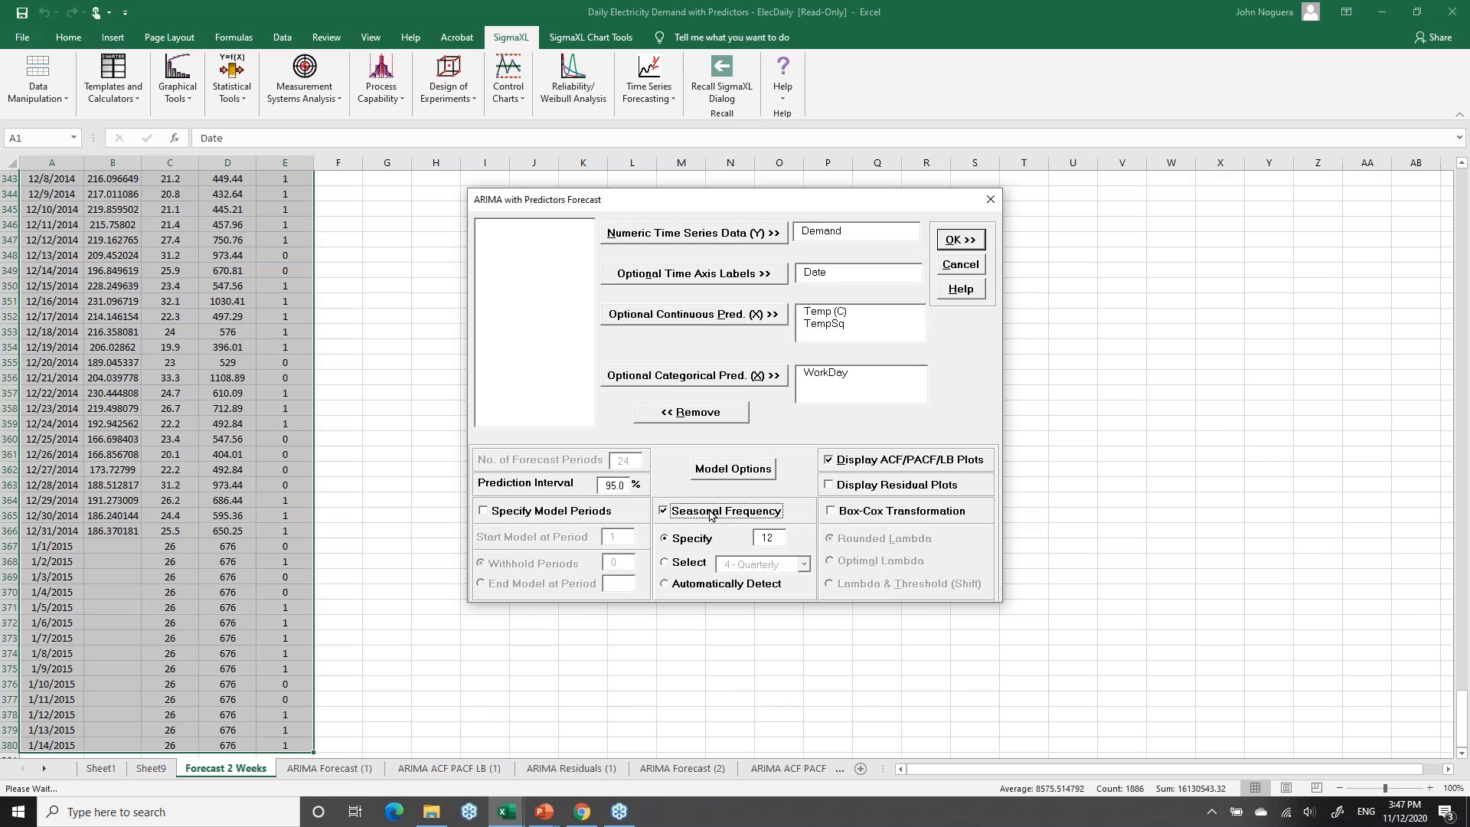
click(693, 566)
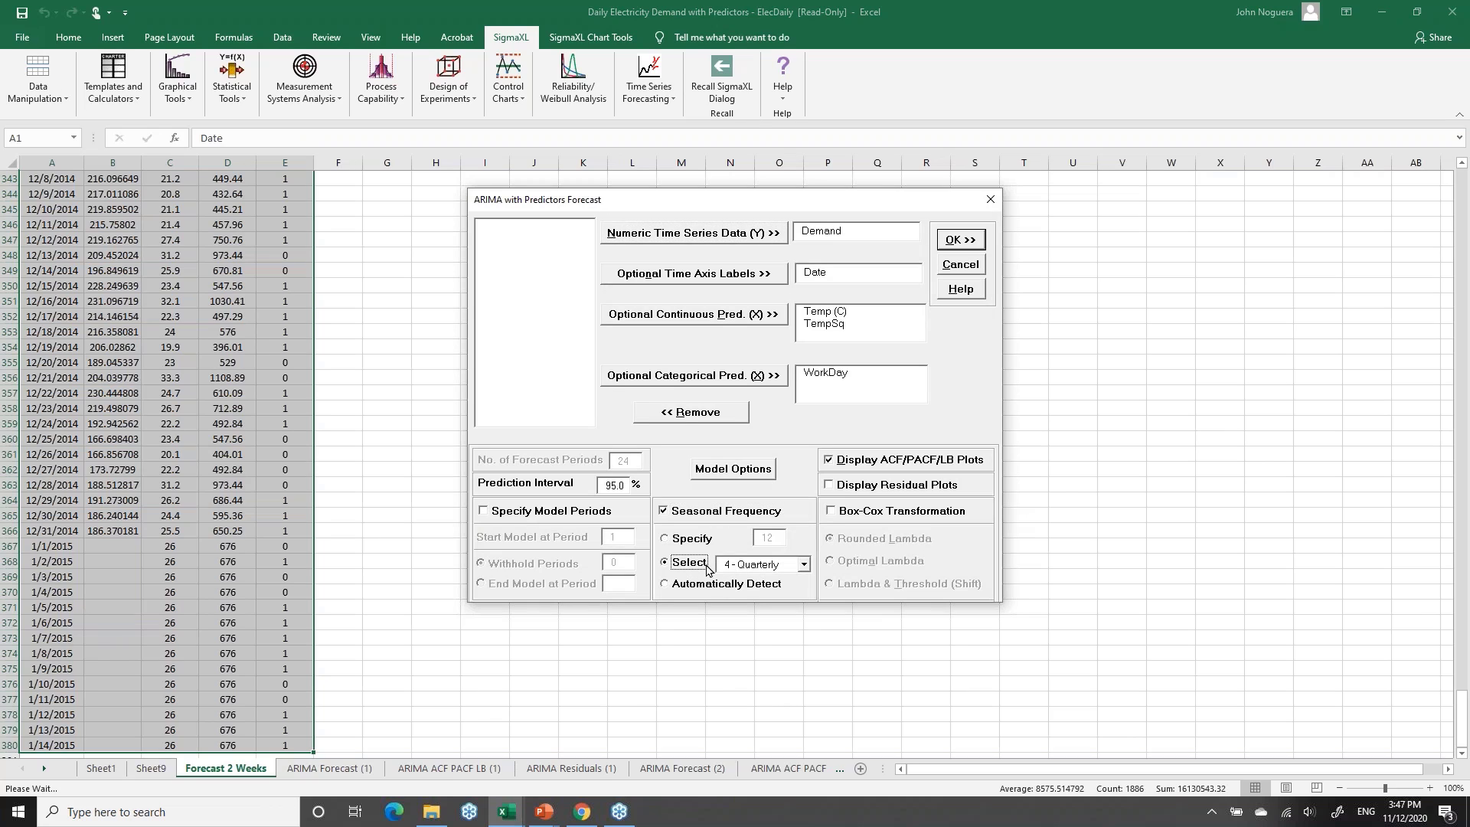
click(803, 564)
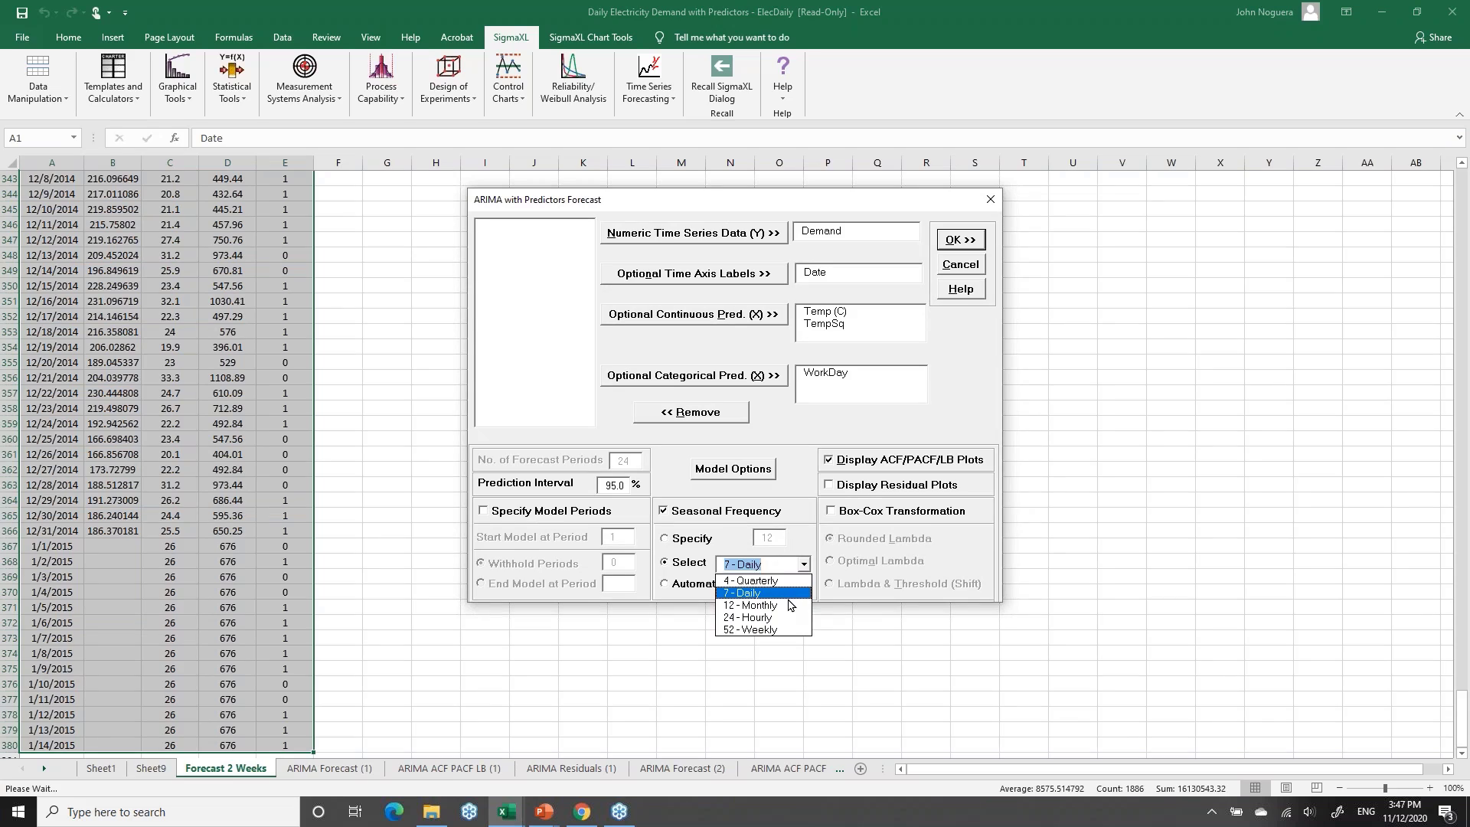
click(788, 597)
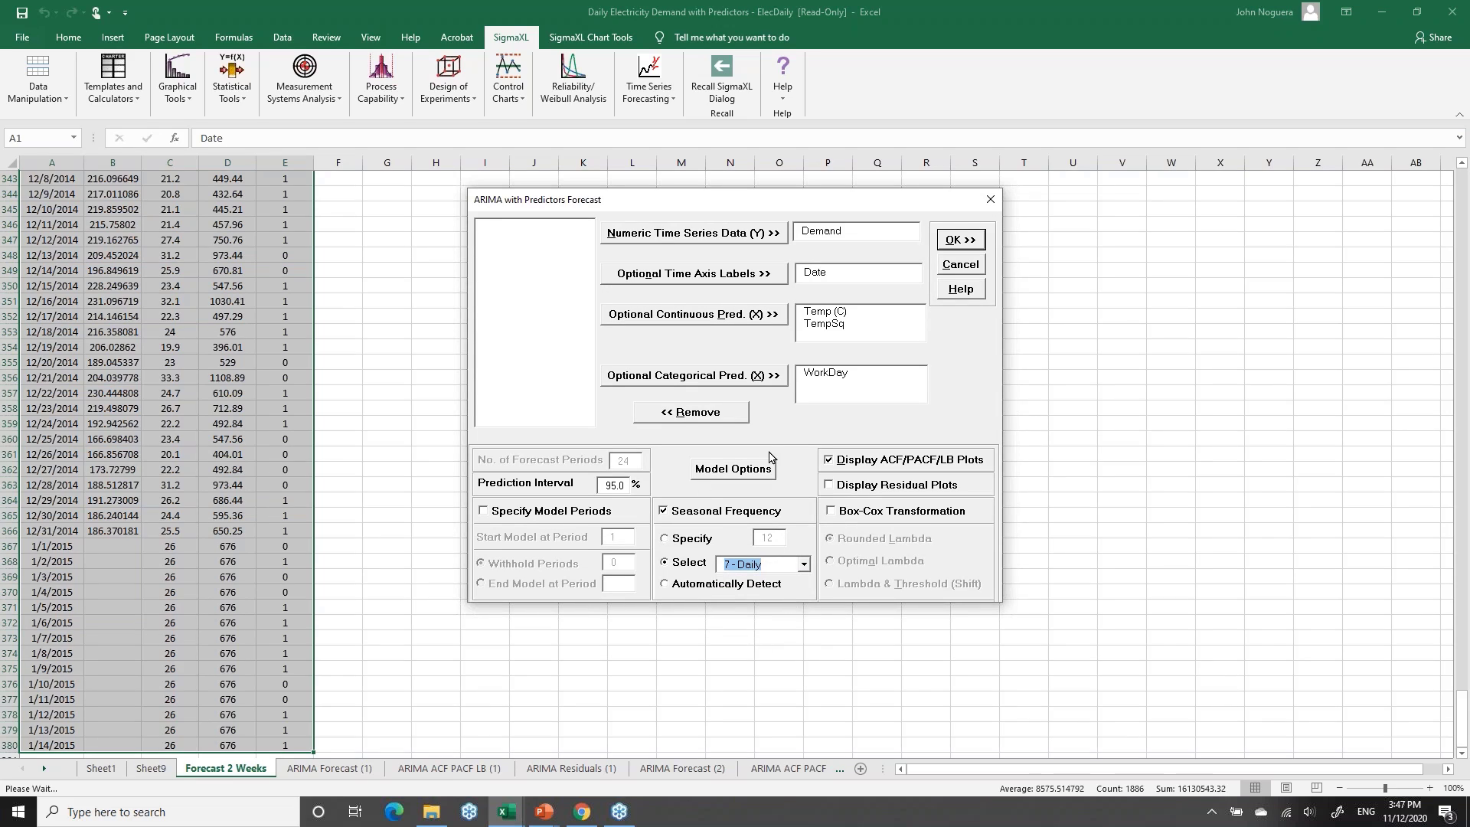
Specify seasonal differencing (D) of 0 in the ARIMA model options, keeping Automatic Model Selection with the stepwise procedure and AICc
click(734, 468)
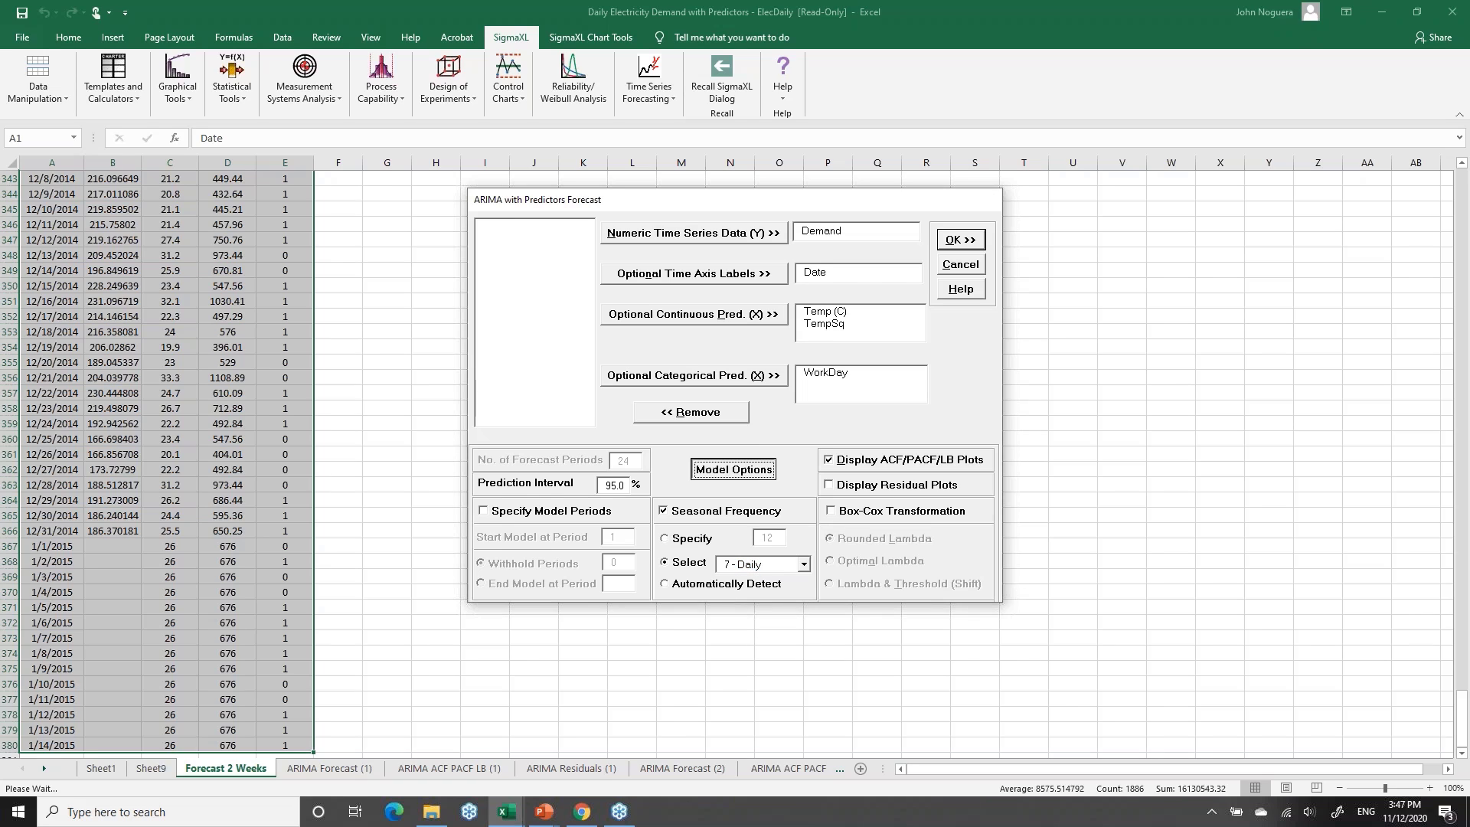
click(673, 528)
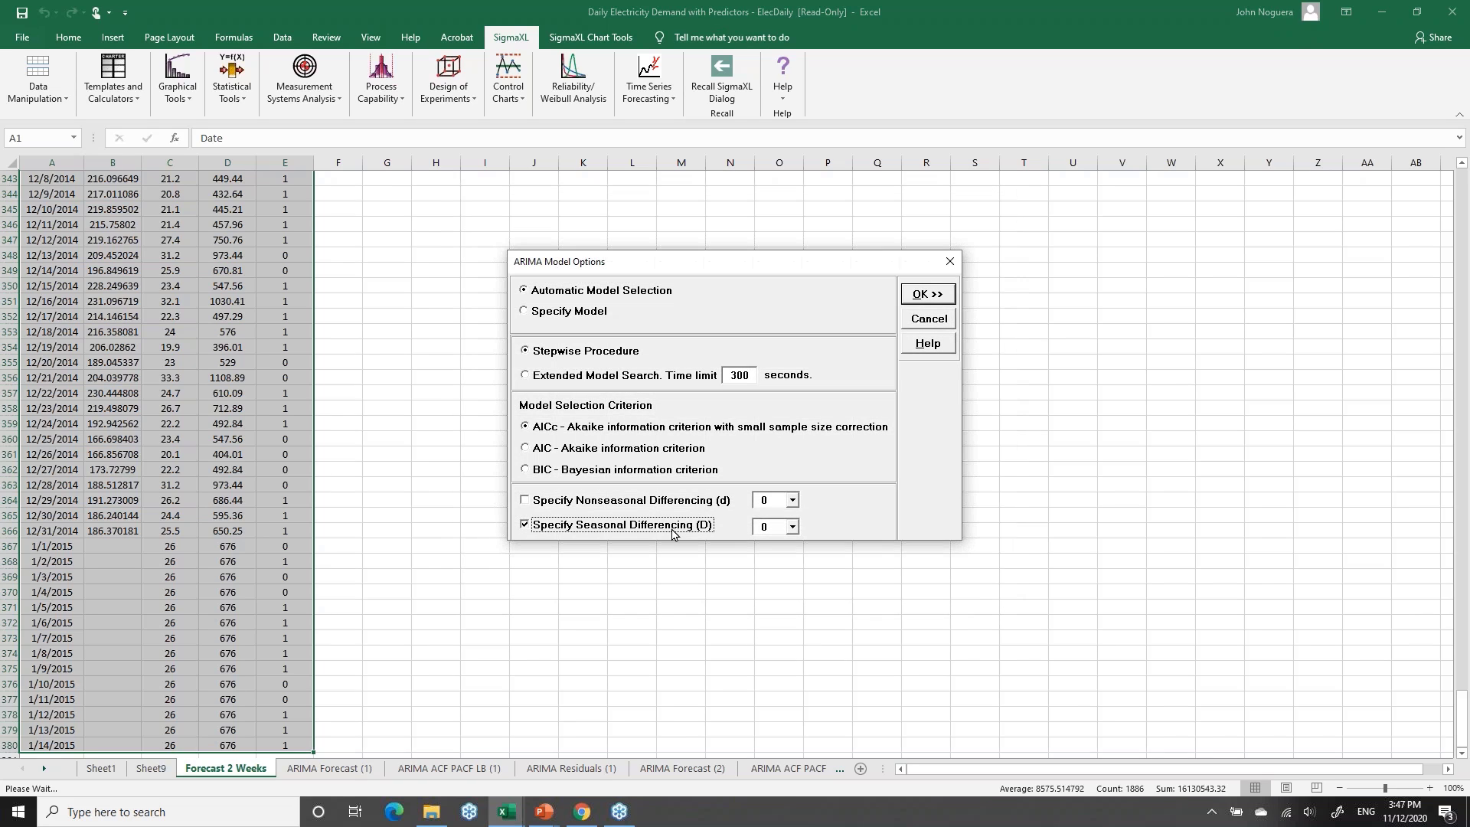
click(912, 291)
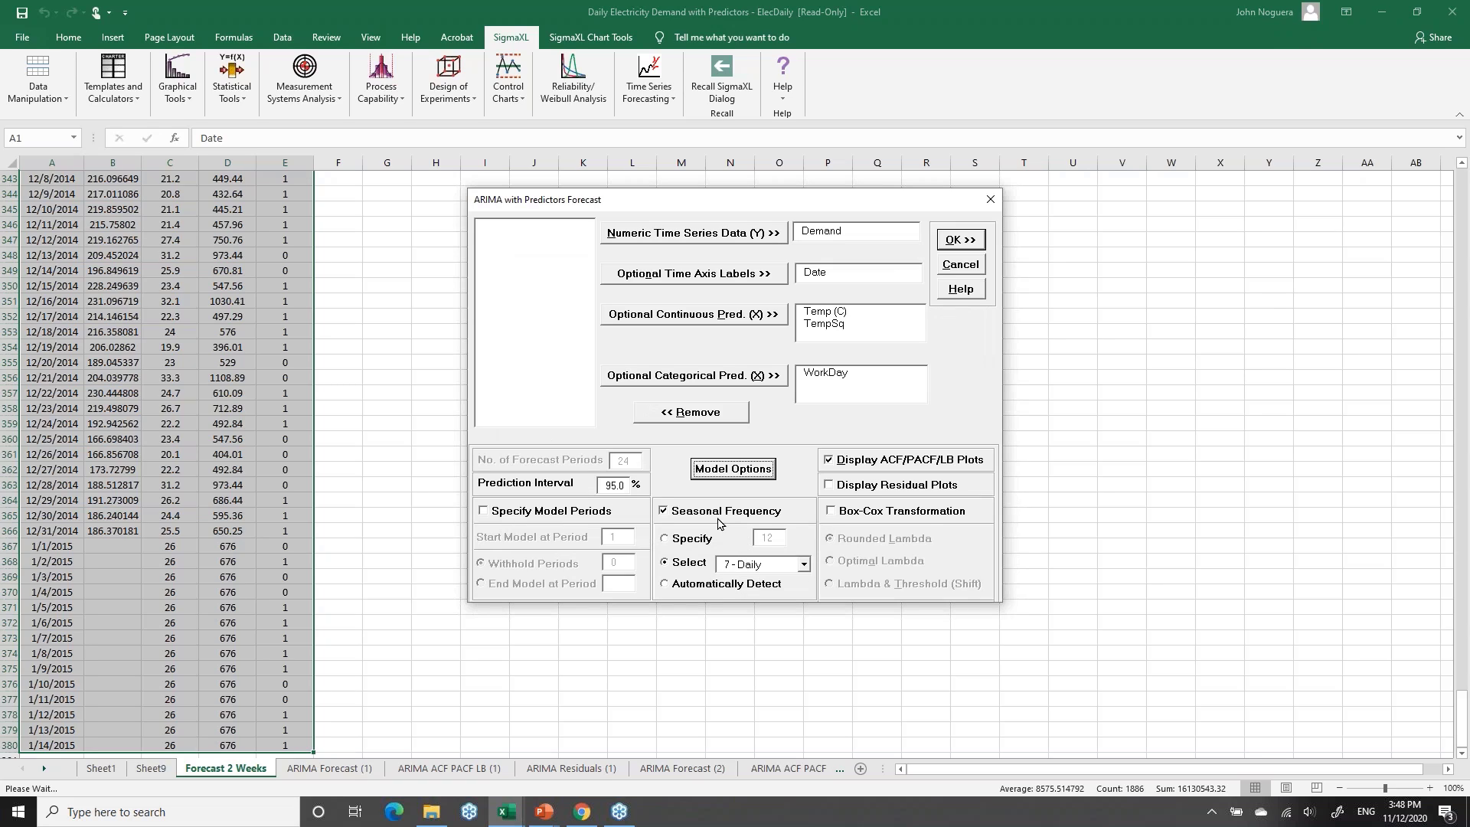
Keep the seasonal frequency at 7 - Daily and run the seasonal ARIMA forecast with predictors
click(803, 566)
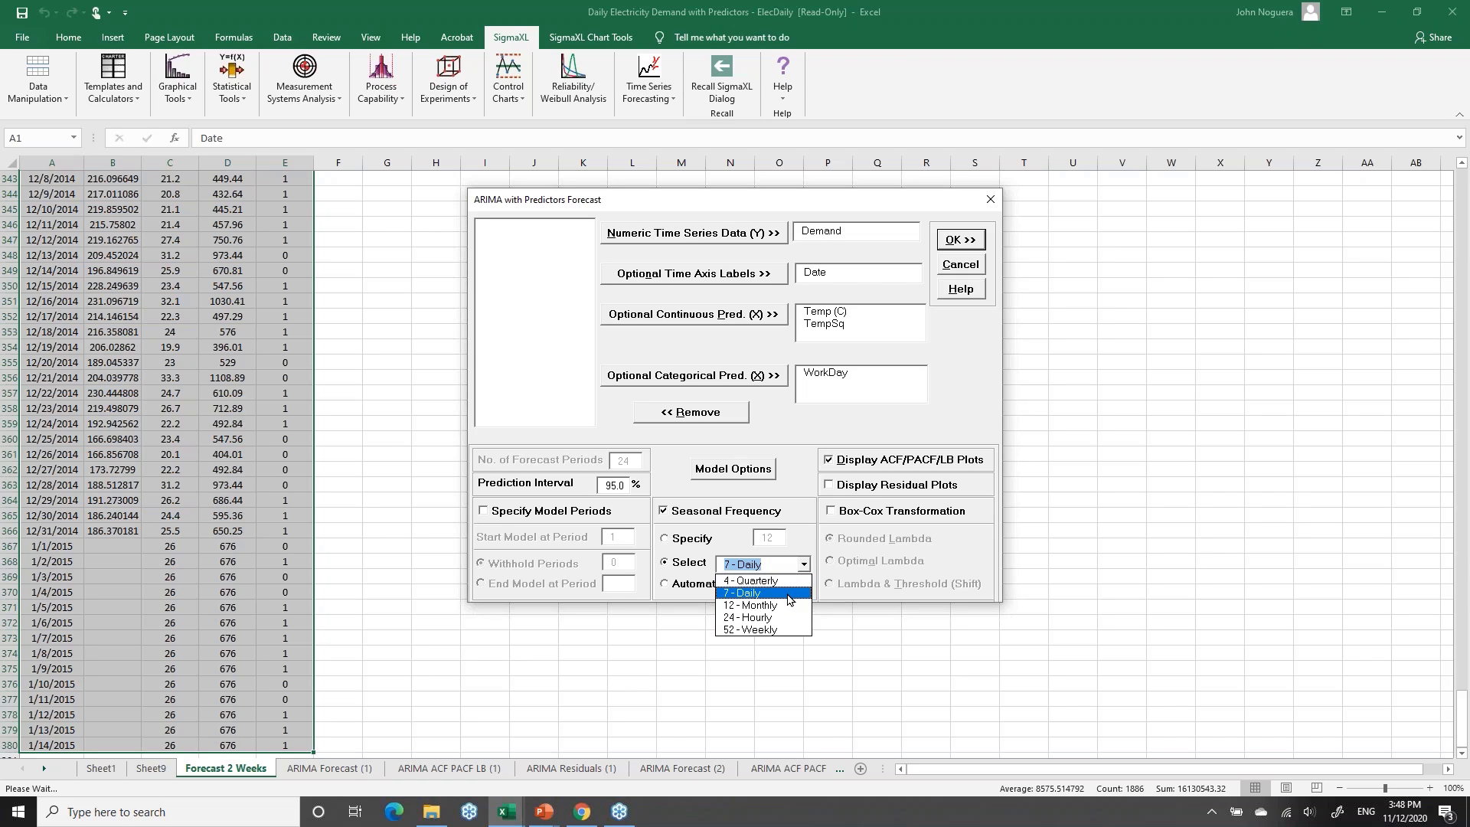
click(787, 595)
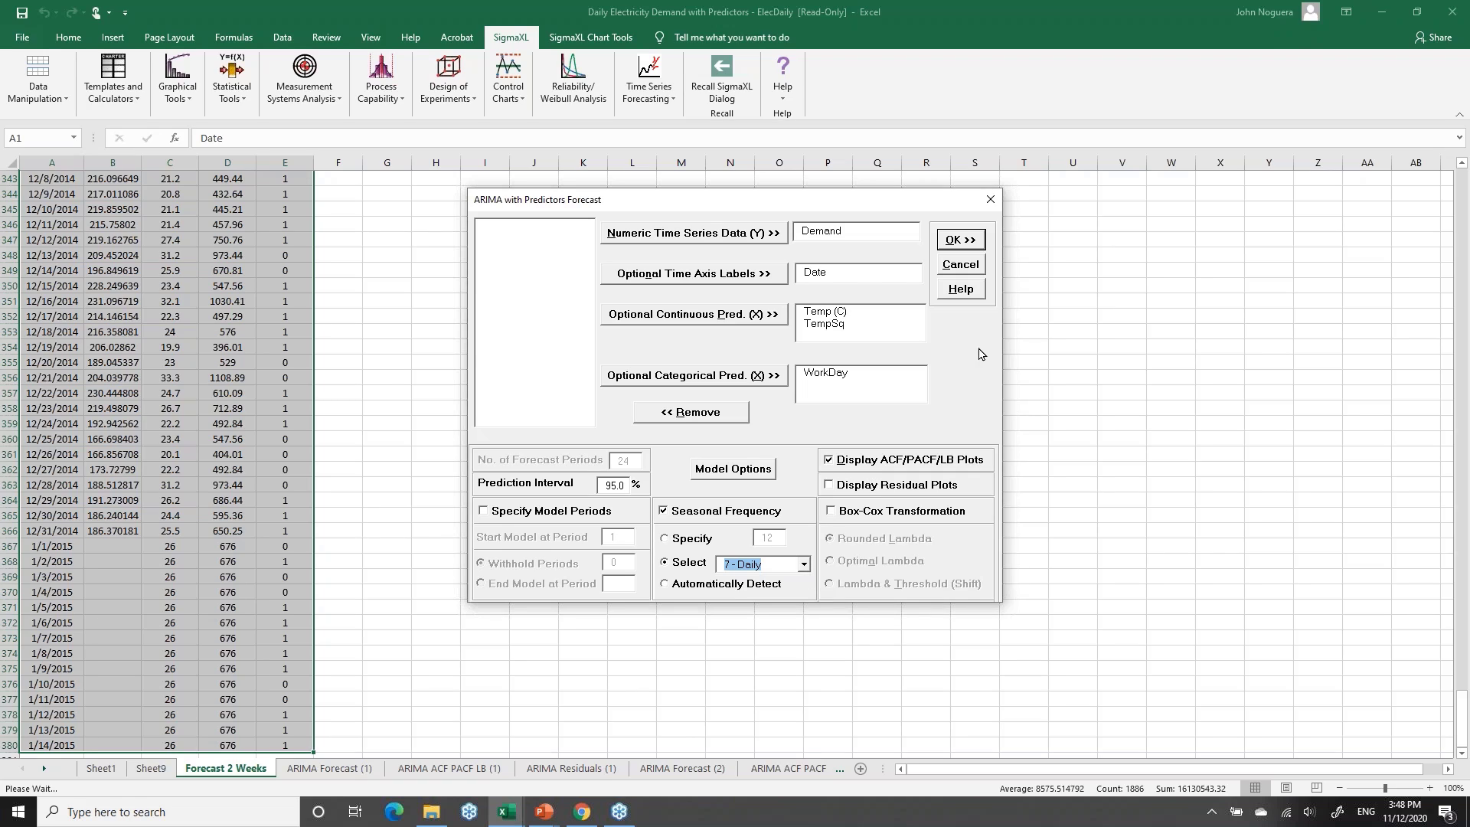
click(969, 242)
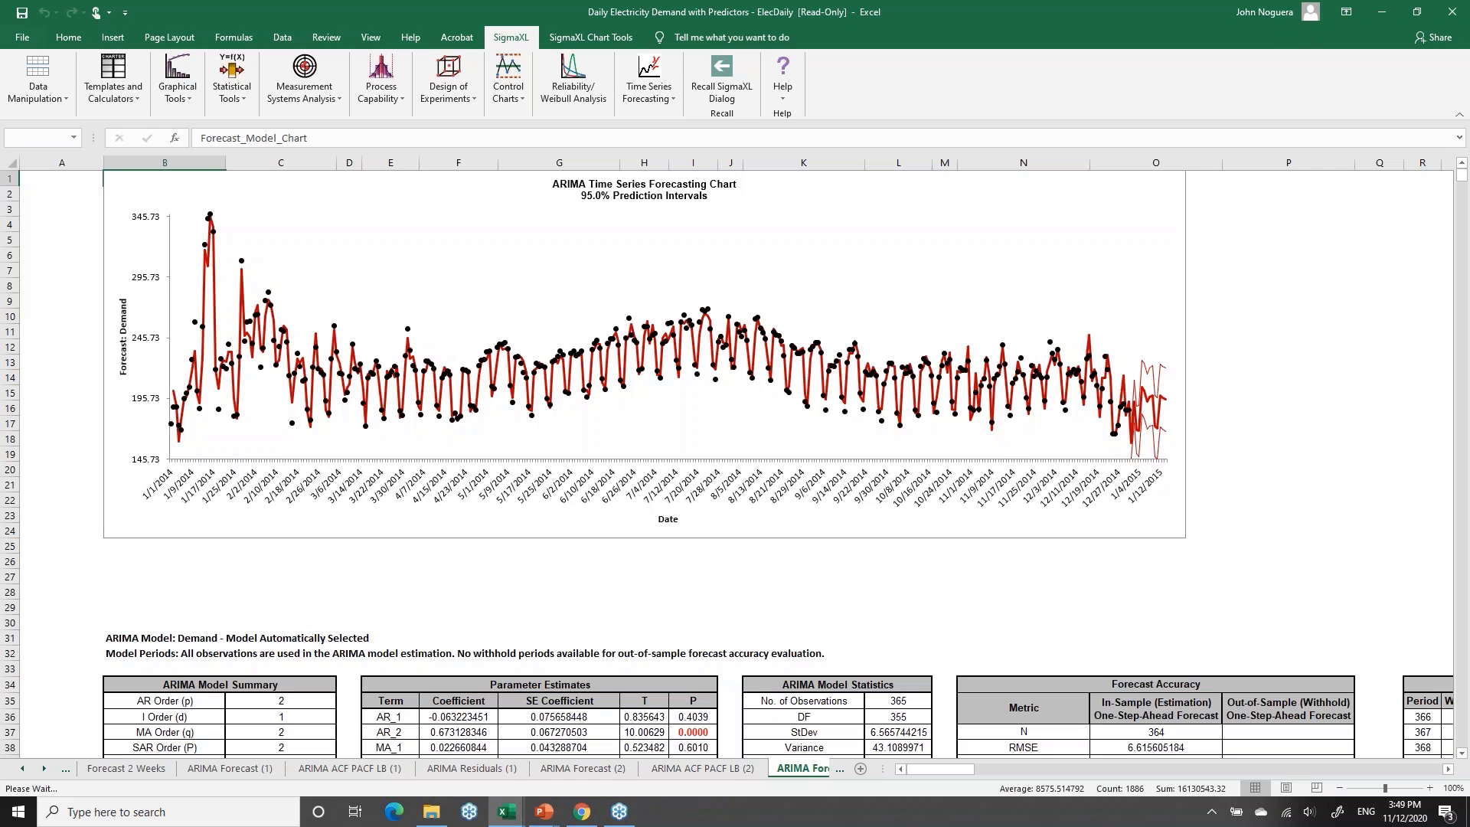
Compare the model summary, parameter estimates, statistics and forecast accuracy of the seasonal ARIMA Forecast (3) sheet with the nonseasonal ARIMA Forecast (2) sheet
scroll(1107, 404, down, 1)
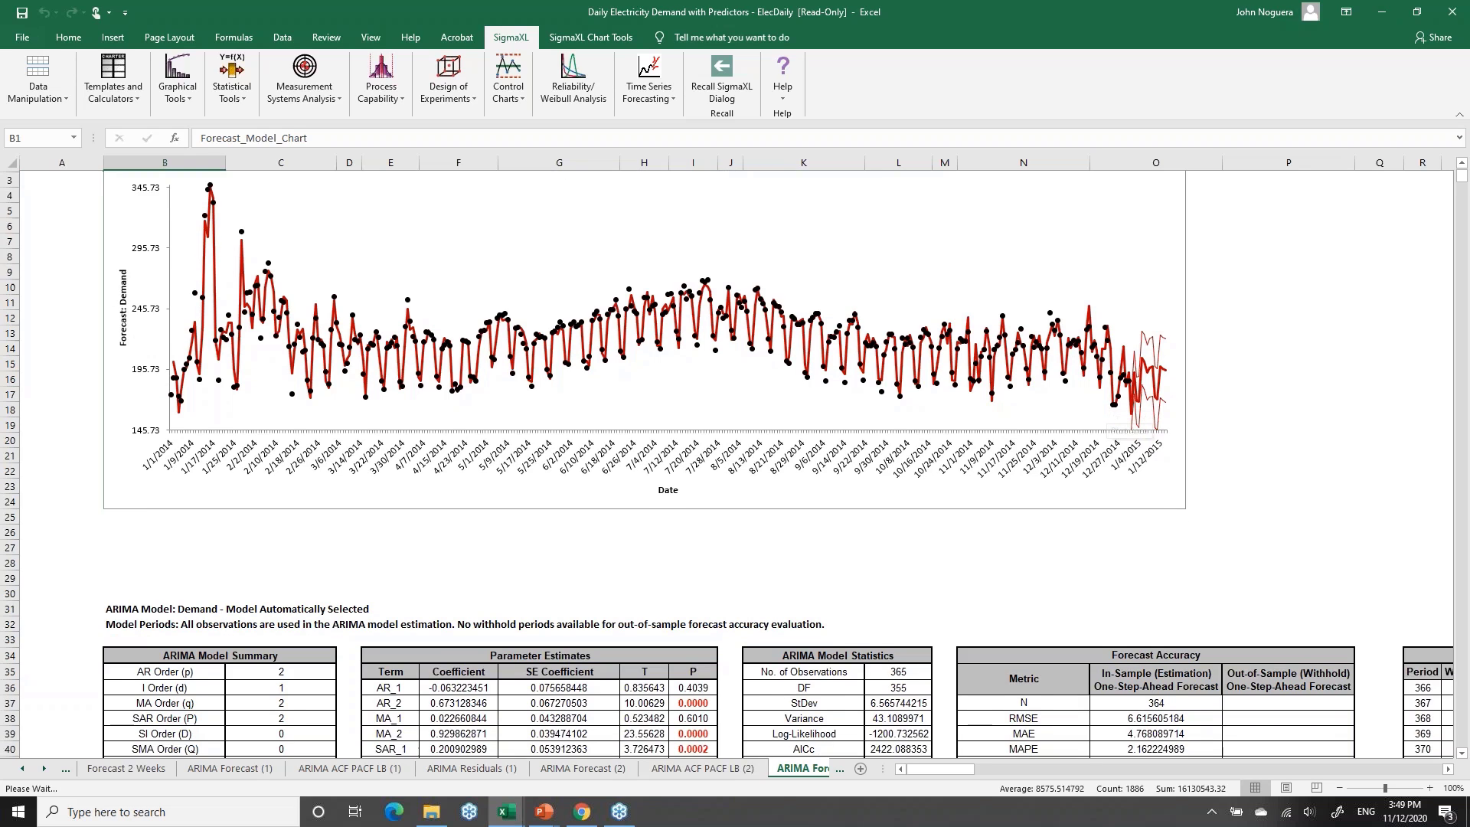
scroll(1107, 403, down, 4)
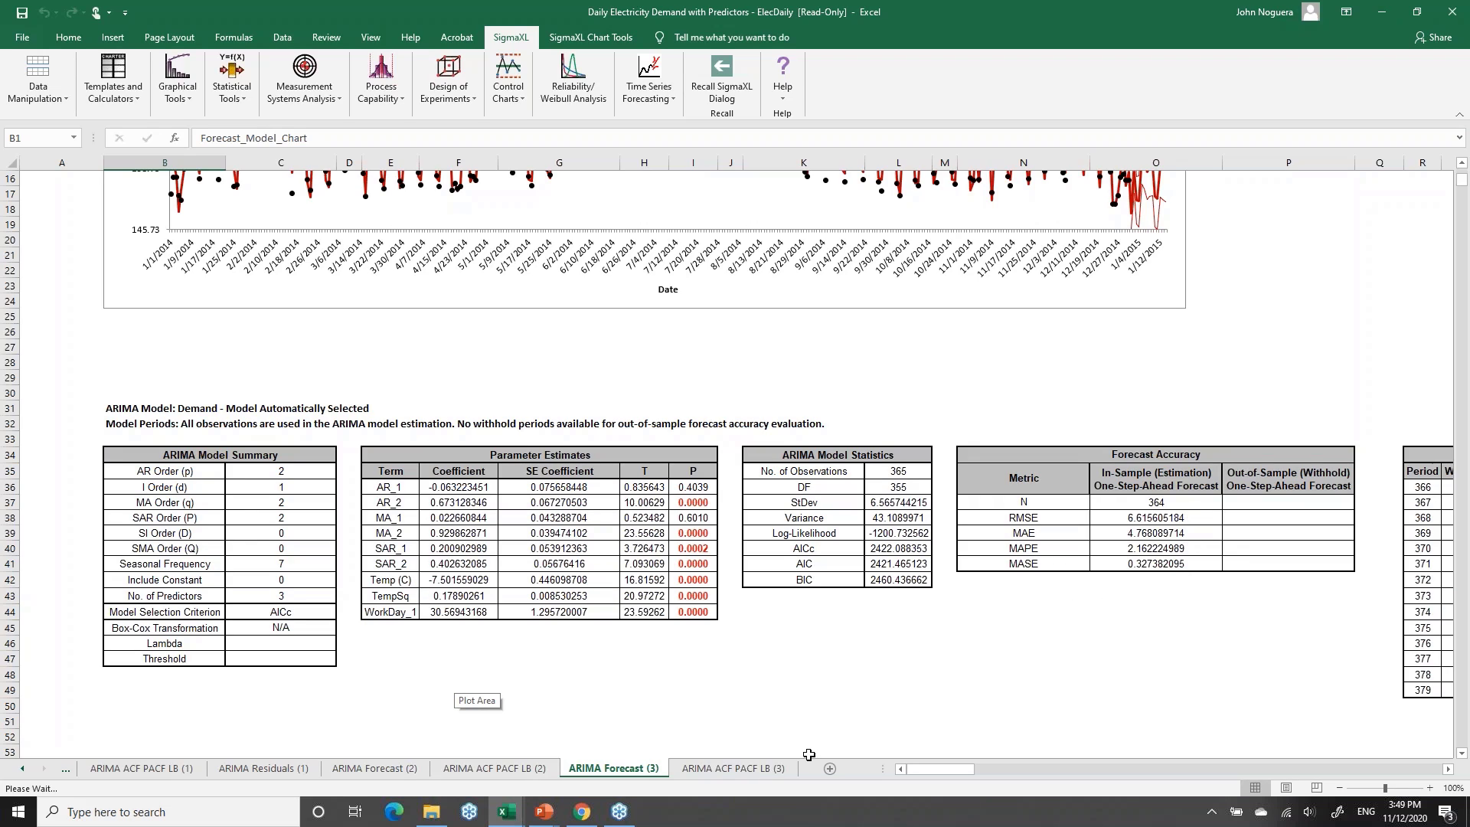
click(360, 780)
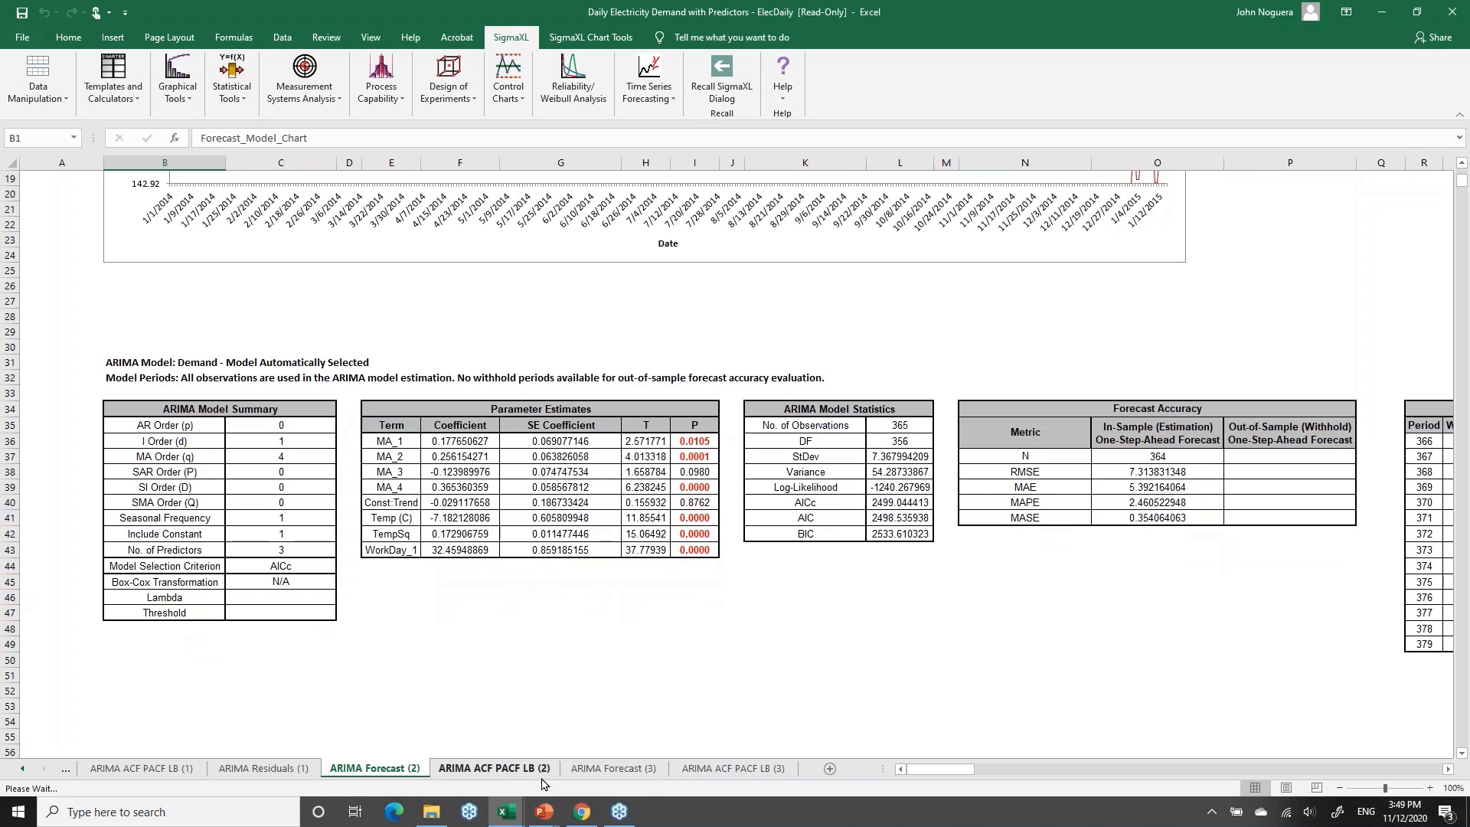
click(613, 772)
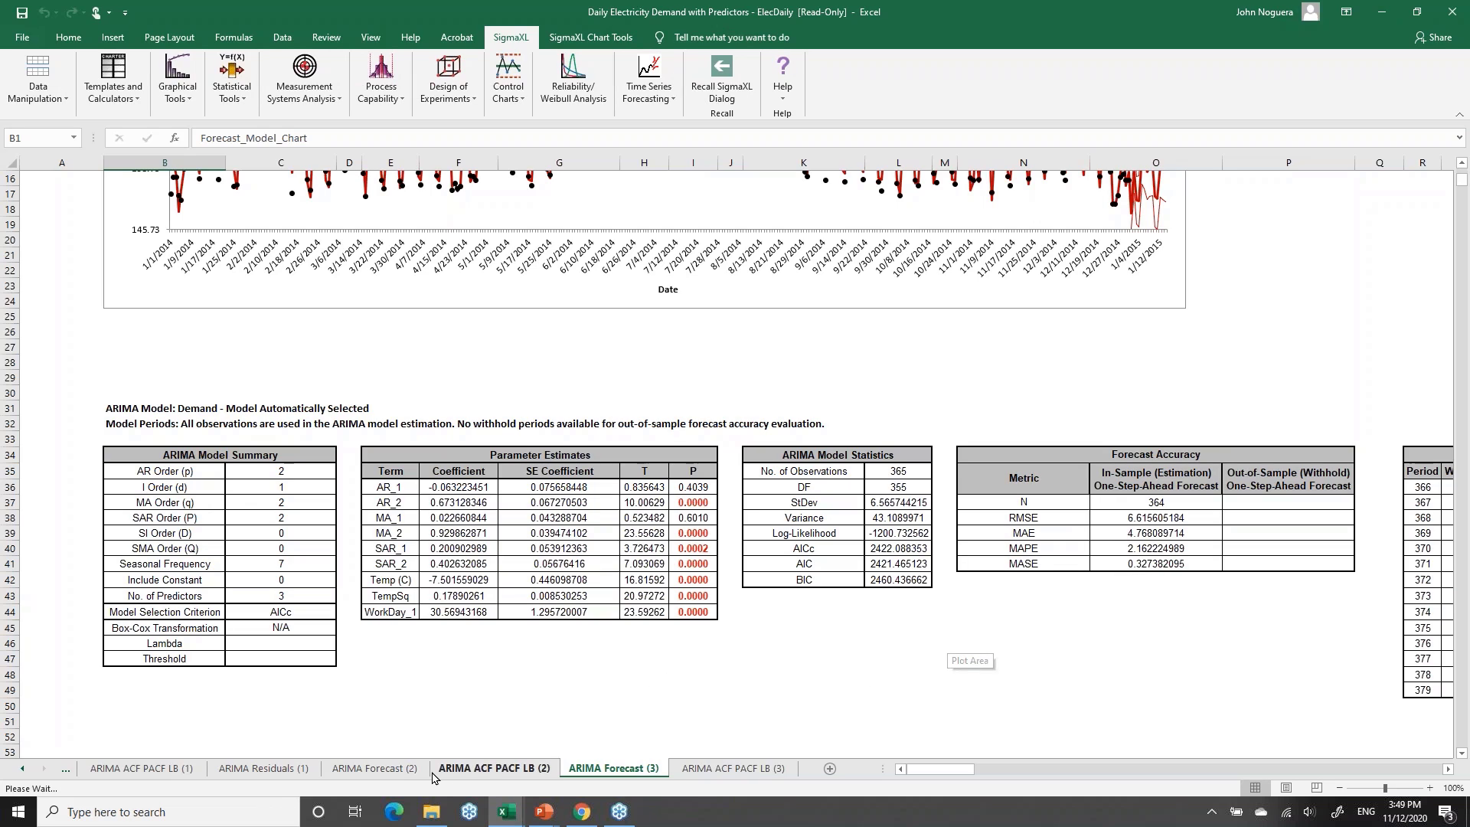
click(346, 770)
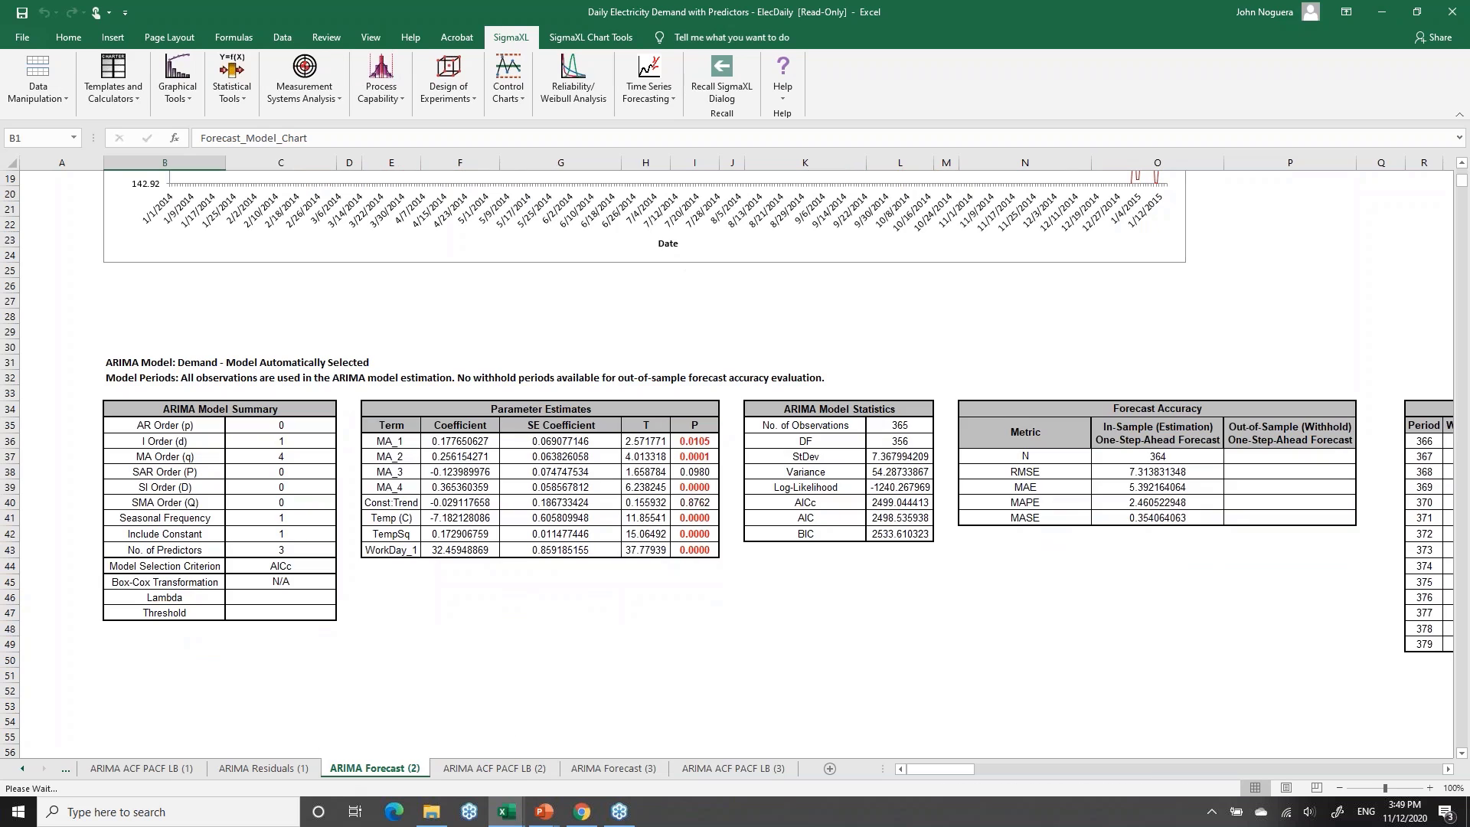
click(650, 769)
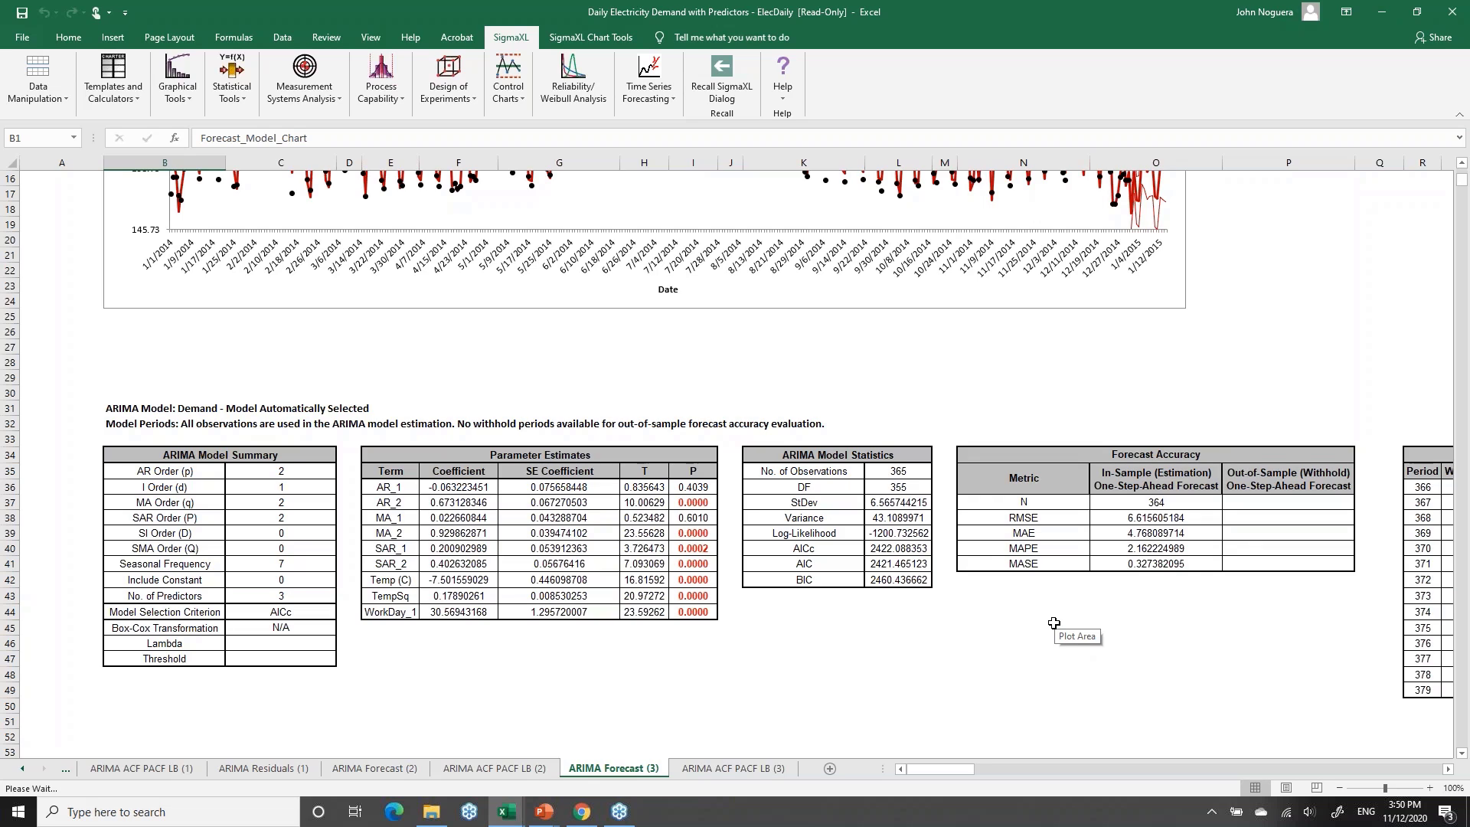
Switch to the PowerPoint slide show and advance to the Example 3 slide with the ARIMA forecast chart, model summary and parameter estimates
key(alt+Tab)
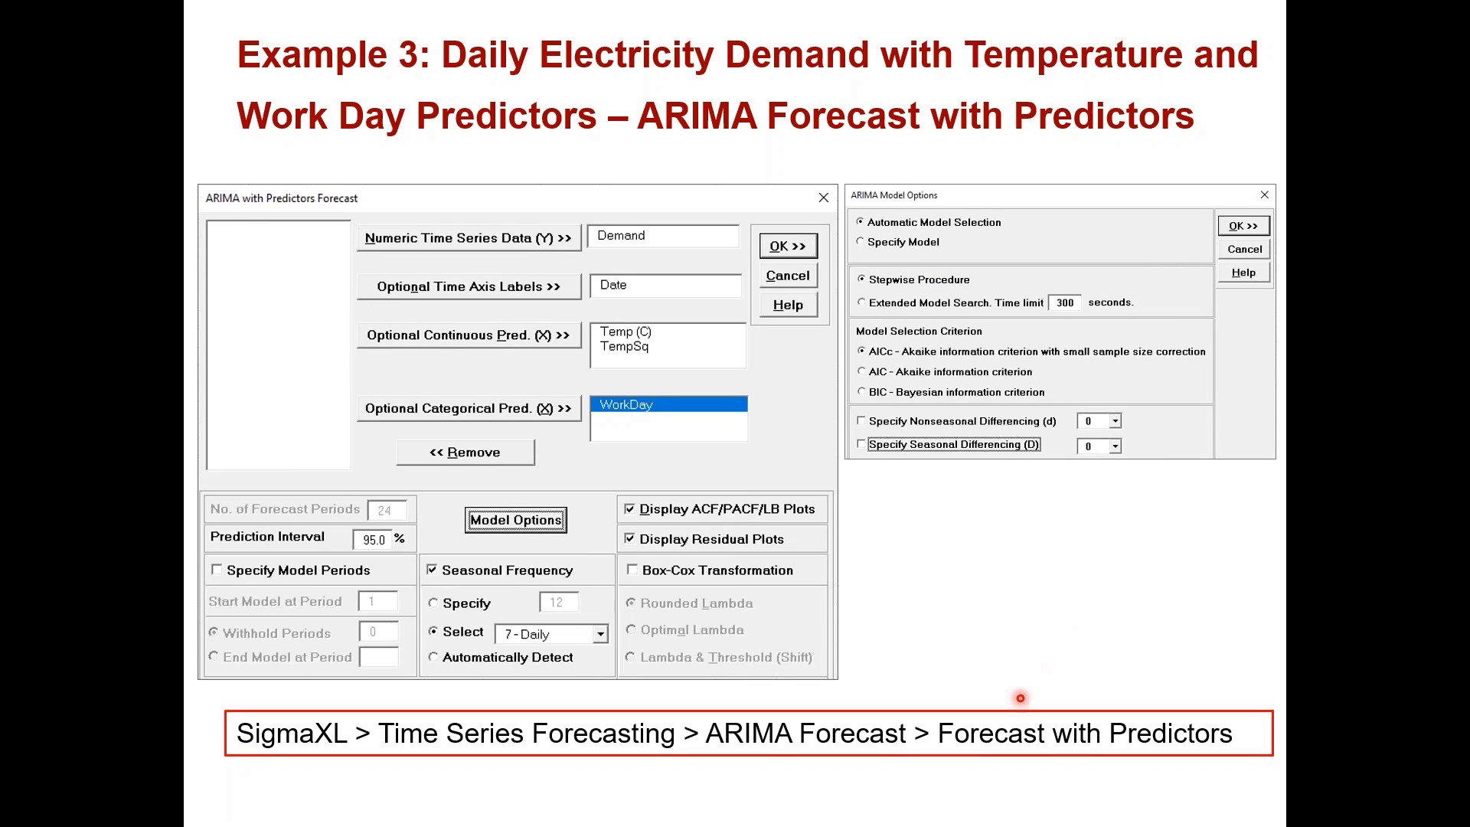
key(Right)
key(Right)
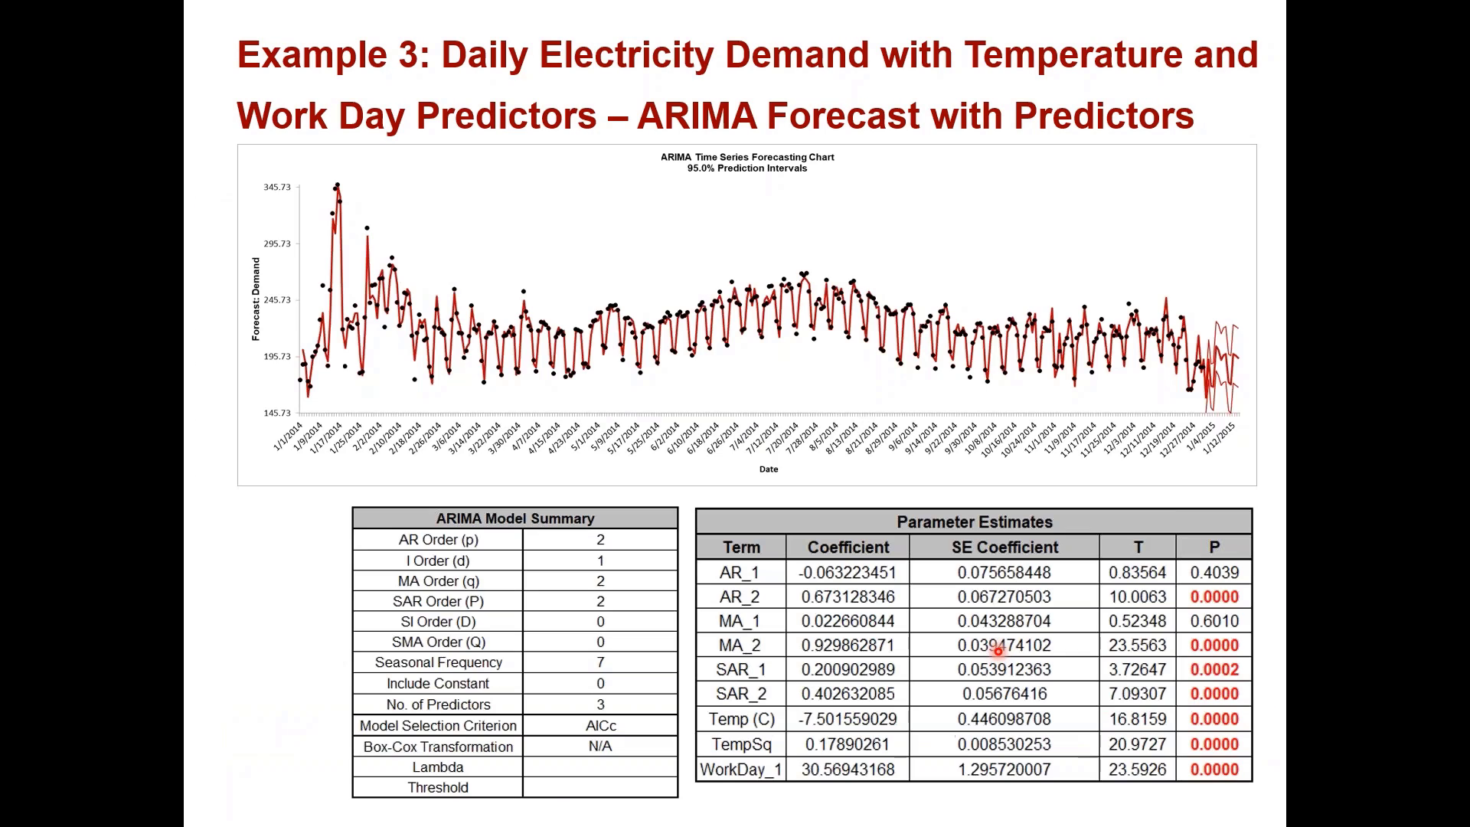